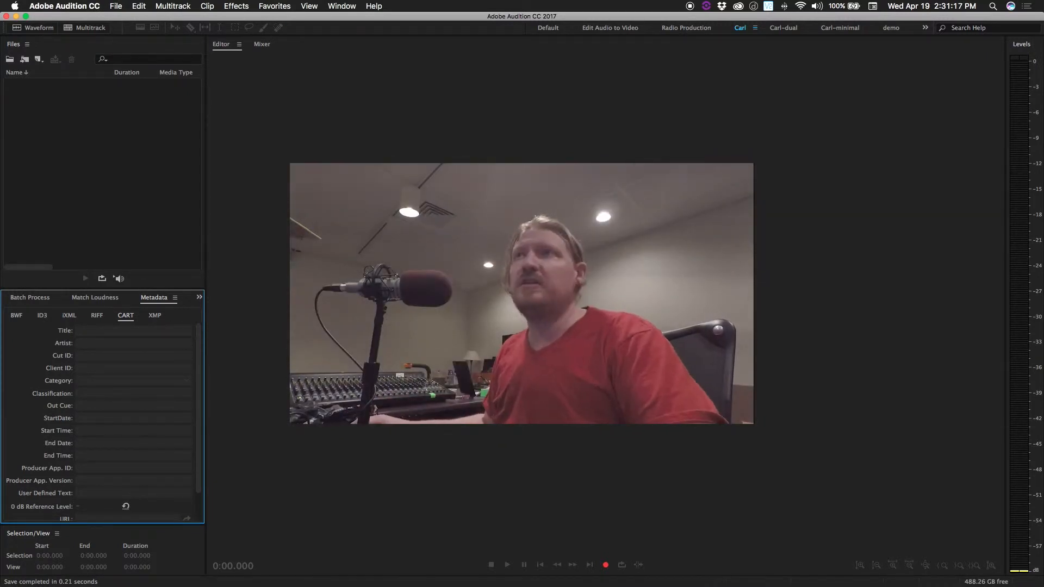
click(521, 294)
key(super+n)
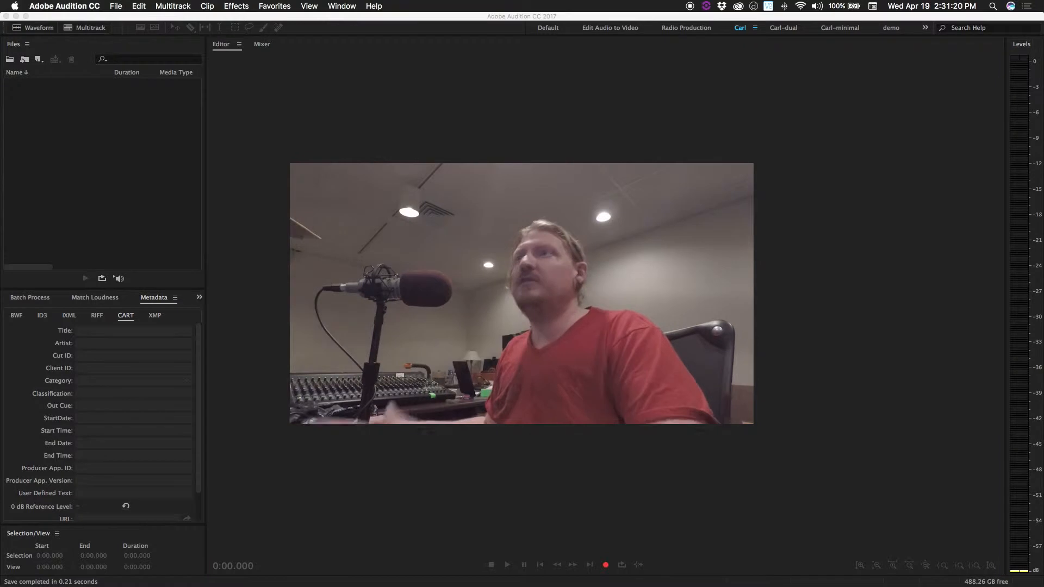
key(Escape)
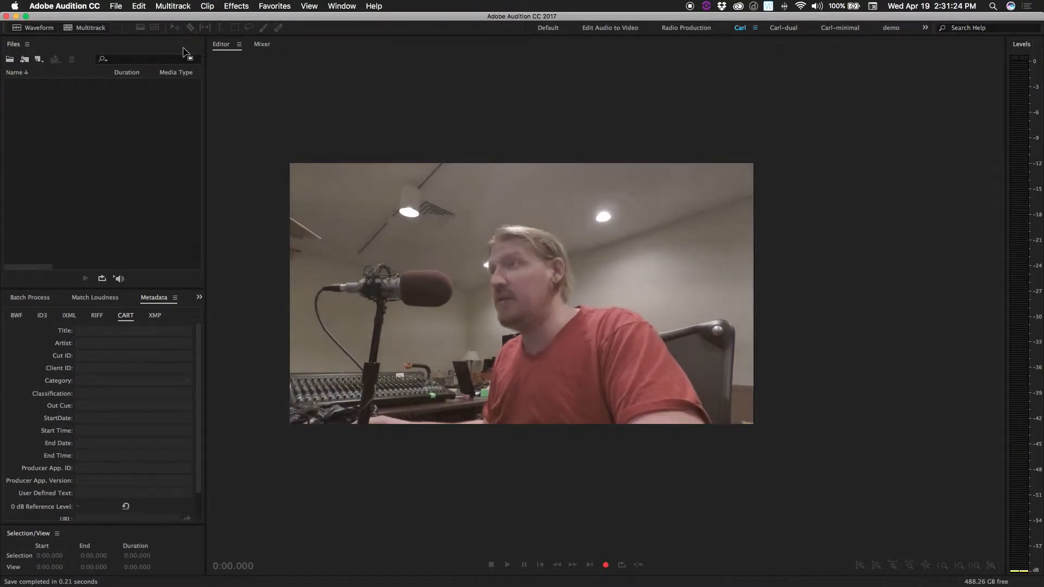
- Create a new multitrack session named Untitled Session 1, overwriting the existing session of that name
click(116, 6)
mouse_move(126, 20)
click(317, 22)
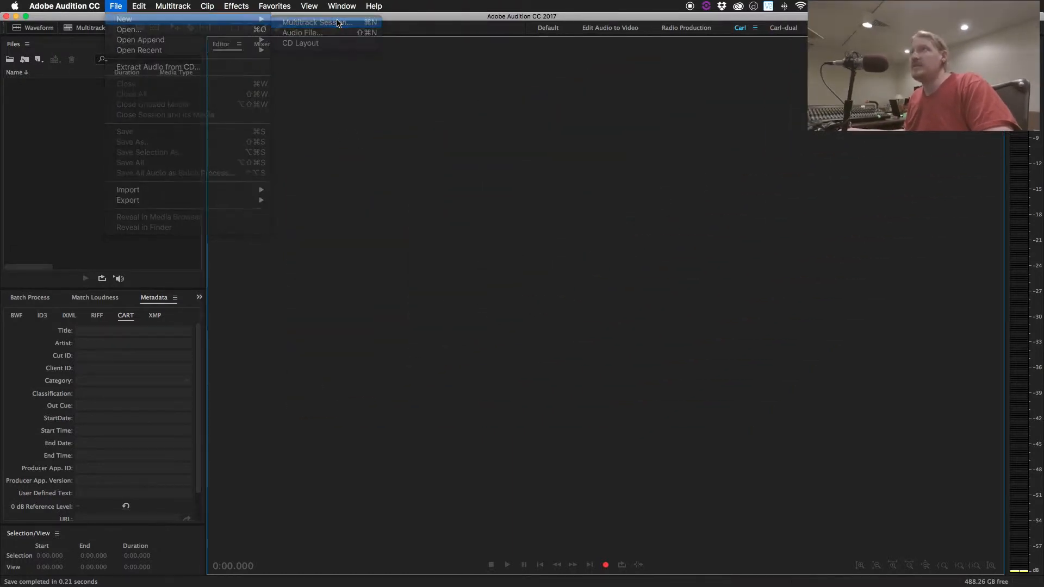
click(538, 256)
key(BackSpace)
text(1)
key(Return)
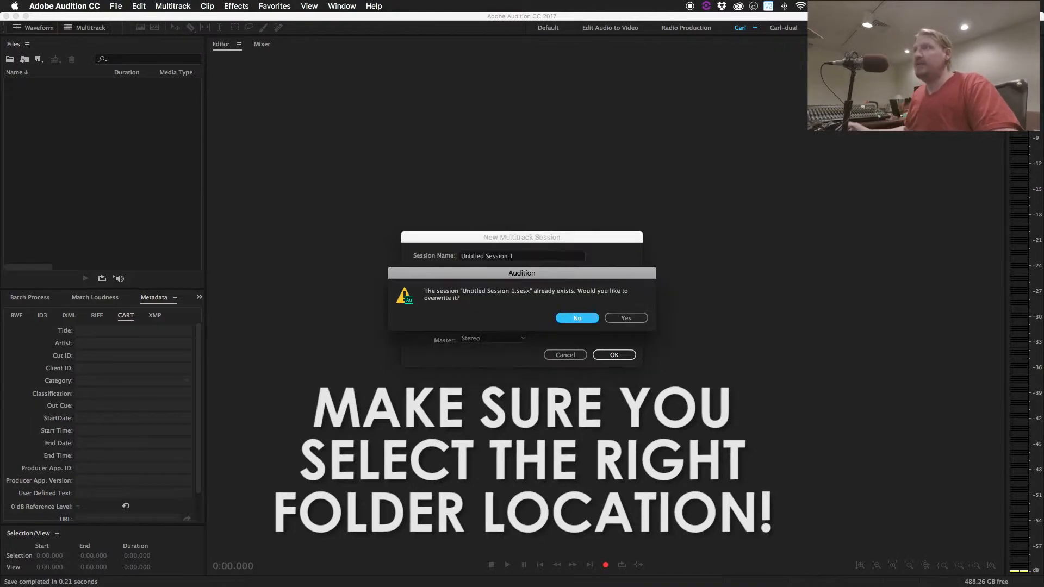
click(610, 319)
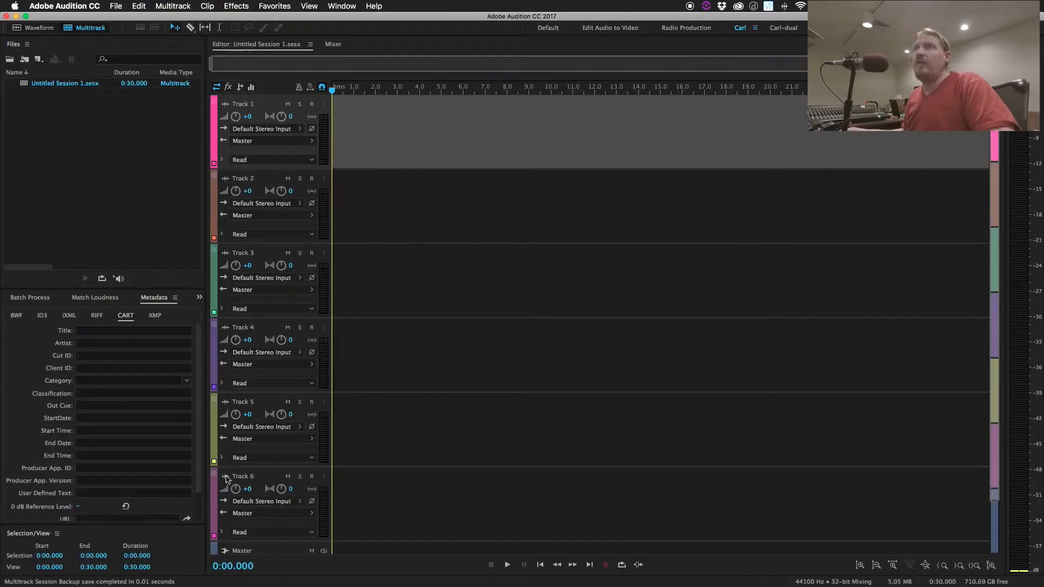
- Minimize Tracks 4, 5, 6 and the Master track, and enlarge the height of Tracks 1 to 3
click(226, 477)
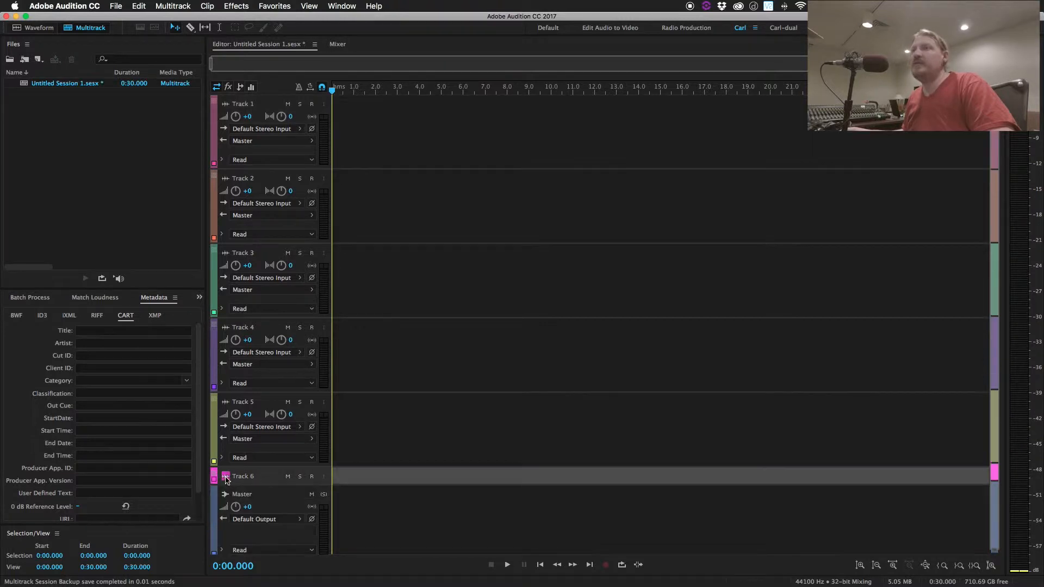
click(226, 402)
click(226, 328)
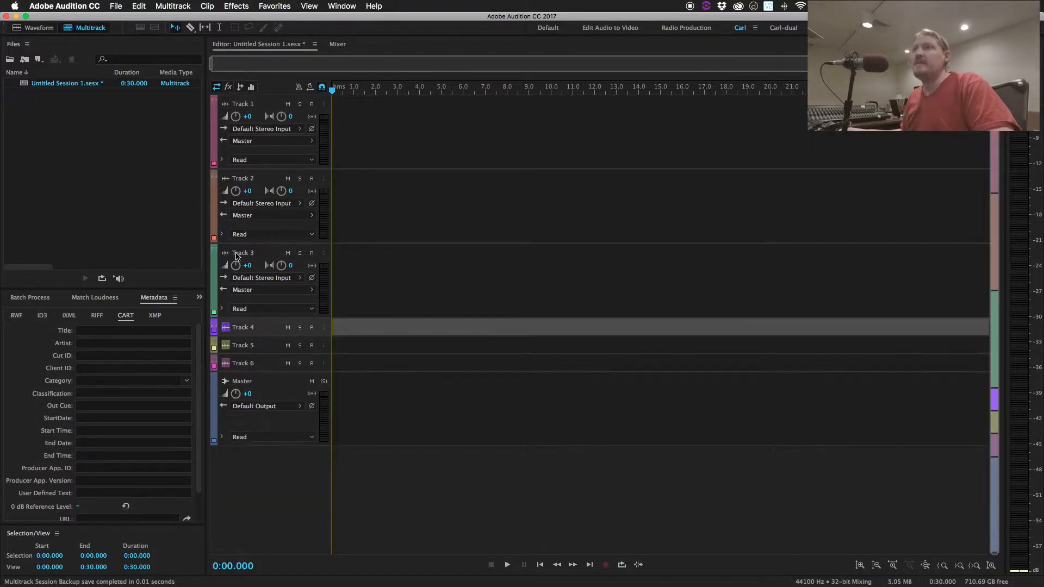
click(226, 254)
click(227, 254)
click(227, 255)
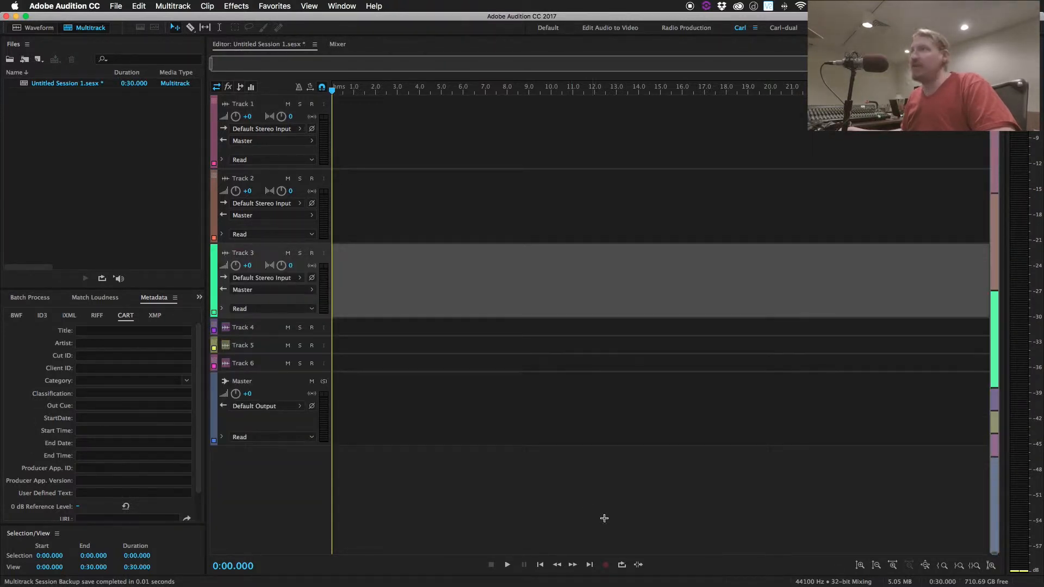
drag(994, 553, 994, 525)
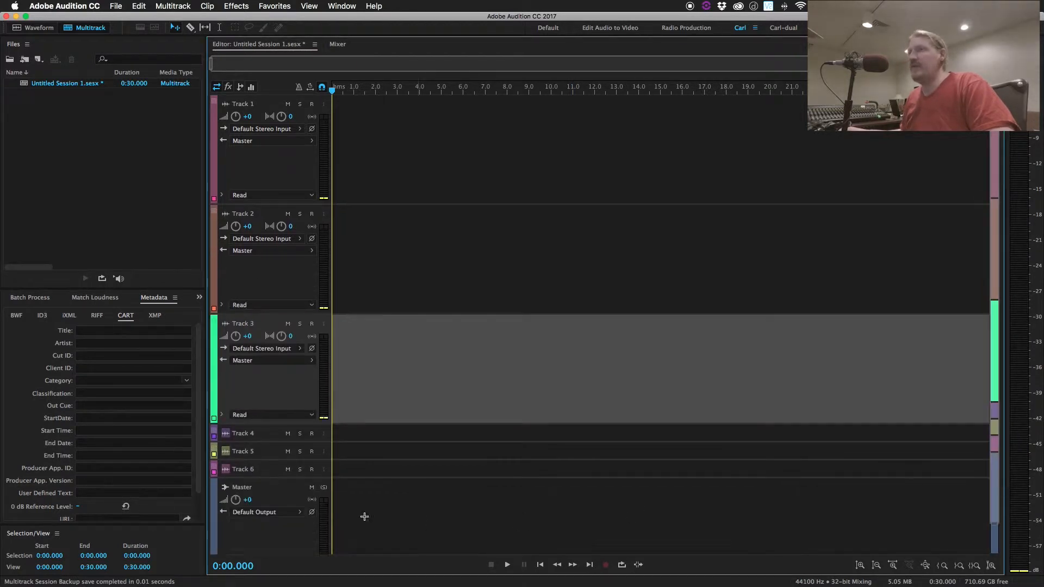
click(225, 487)
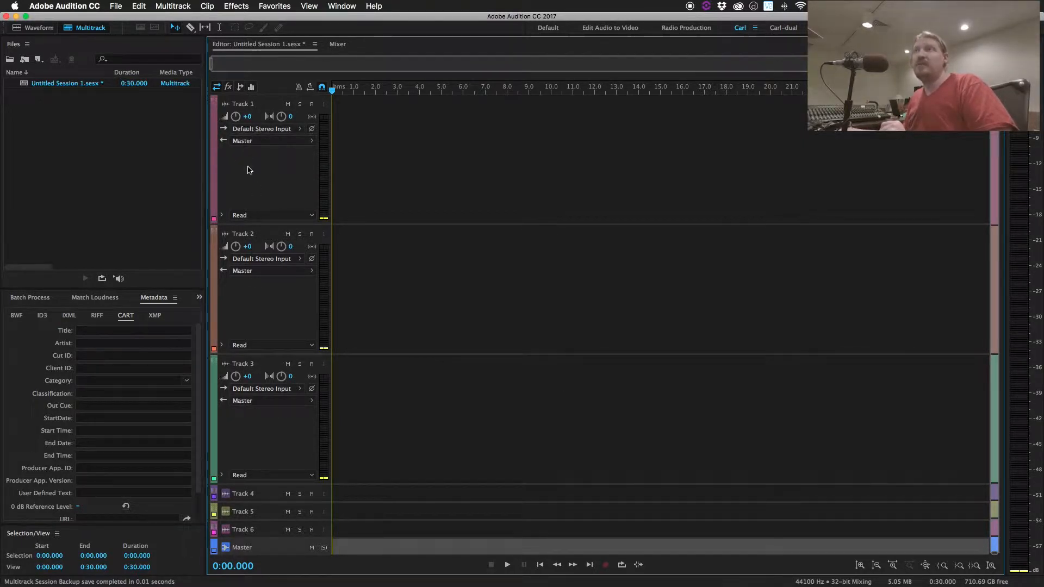
- Set the volume of Track 3 to -12 dB
click(248, 376)
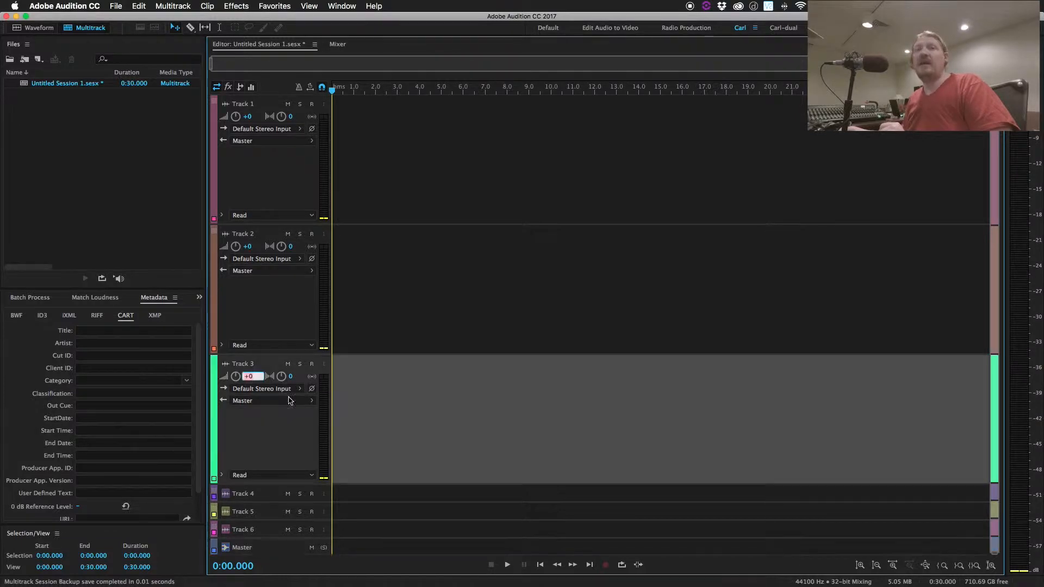
text(-12)
key(Return)
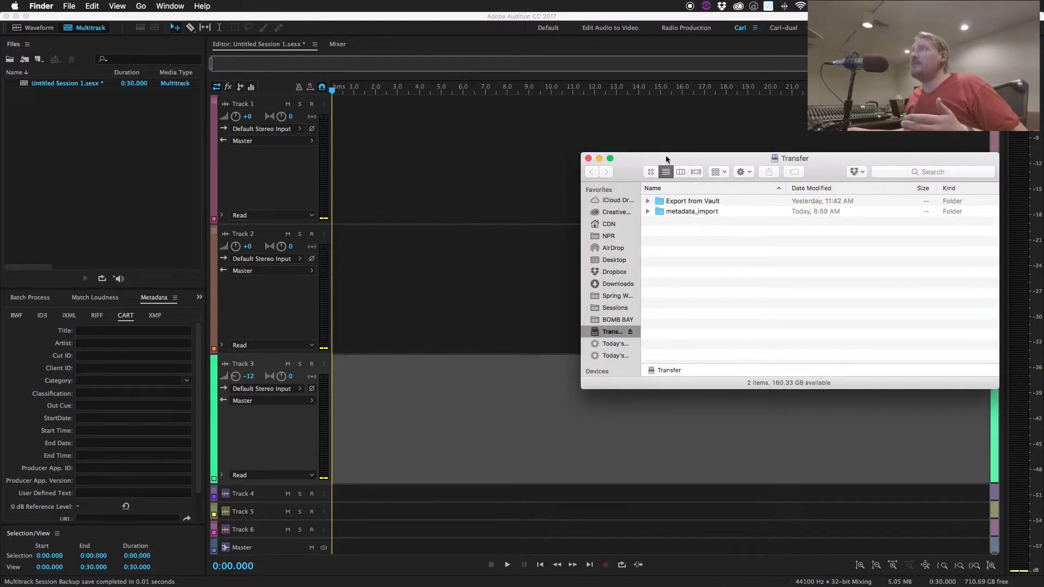
- In Finder, open the OUTPUT folder inside the Automation folder under Export from Vault on the Transfer drive
drag(666, 157, 523, 147)
double_click(543, 186)
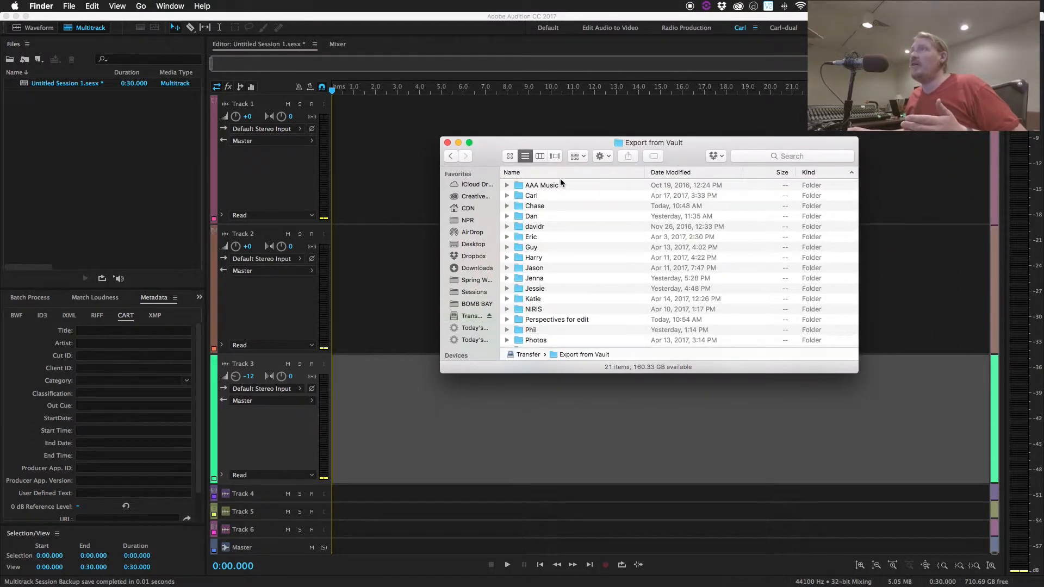
double_click(536, 195)
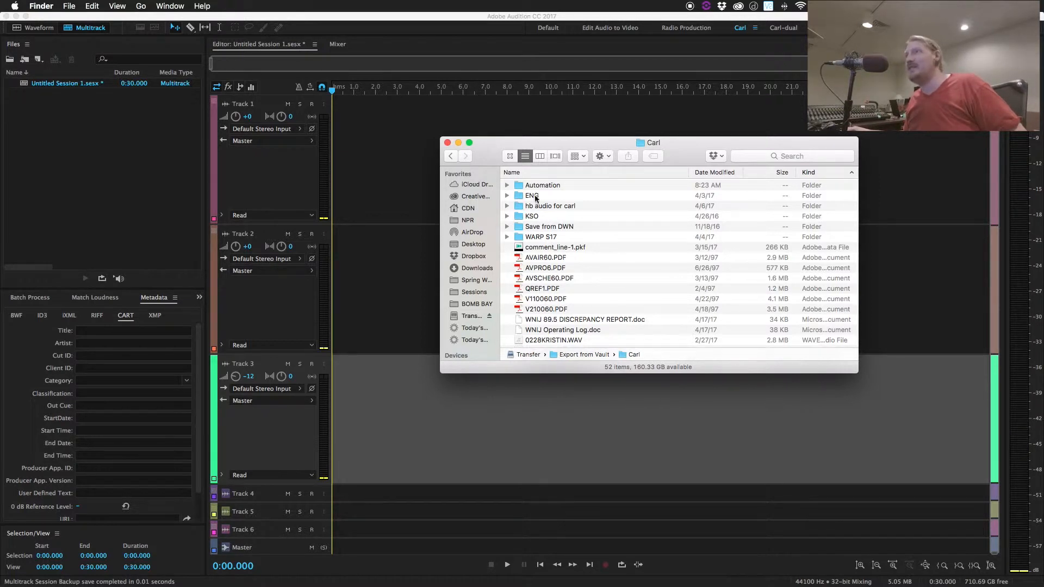
scroll(618, 236, up, 5)
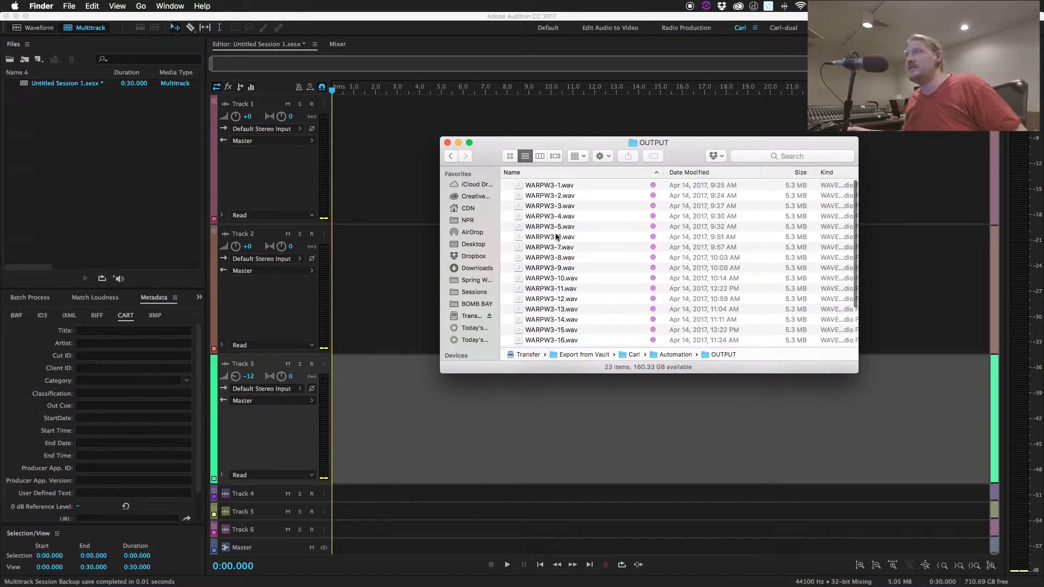
- Select WARPW3-6.wav and WARPW3-13.wav in the OUTPUT folder and import them into Audition's file list
click(556, 237)
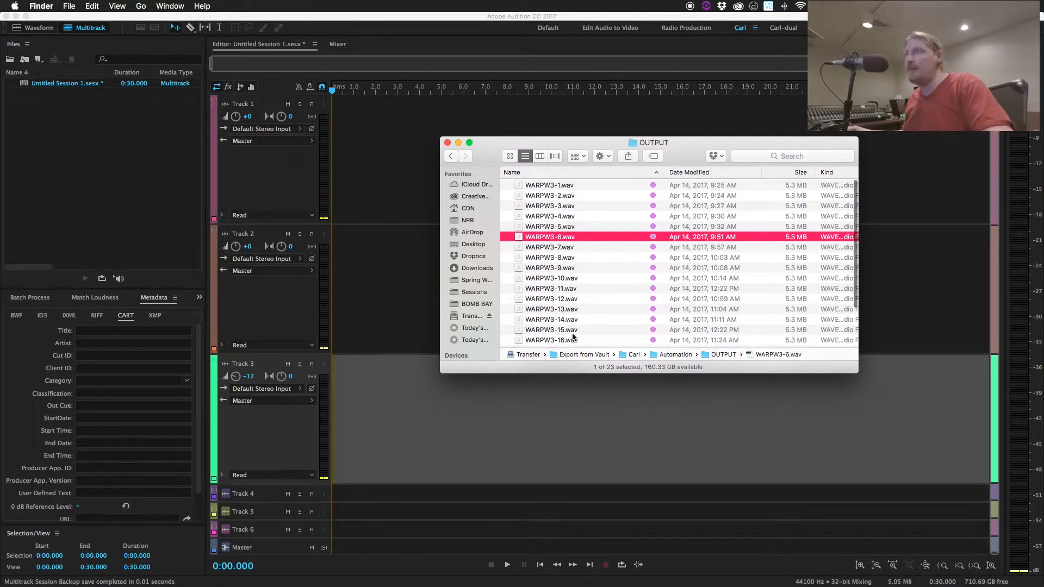
super+click(565, 308)
scroll(568, 283, down, 4)
scroll(544, 272, up, 4)
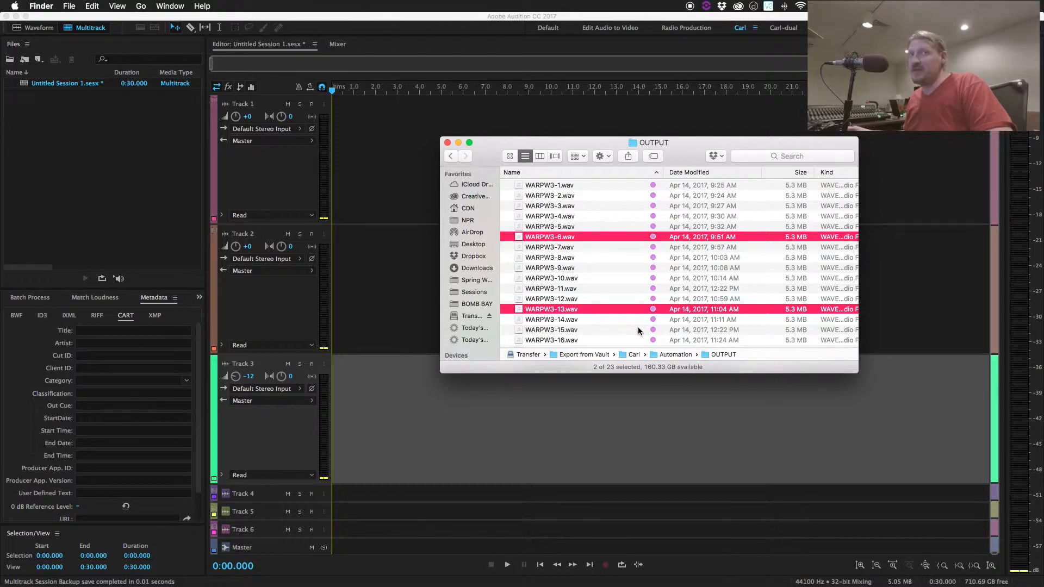
drag(638, 308, 66, 156)
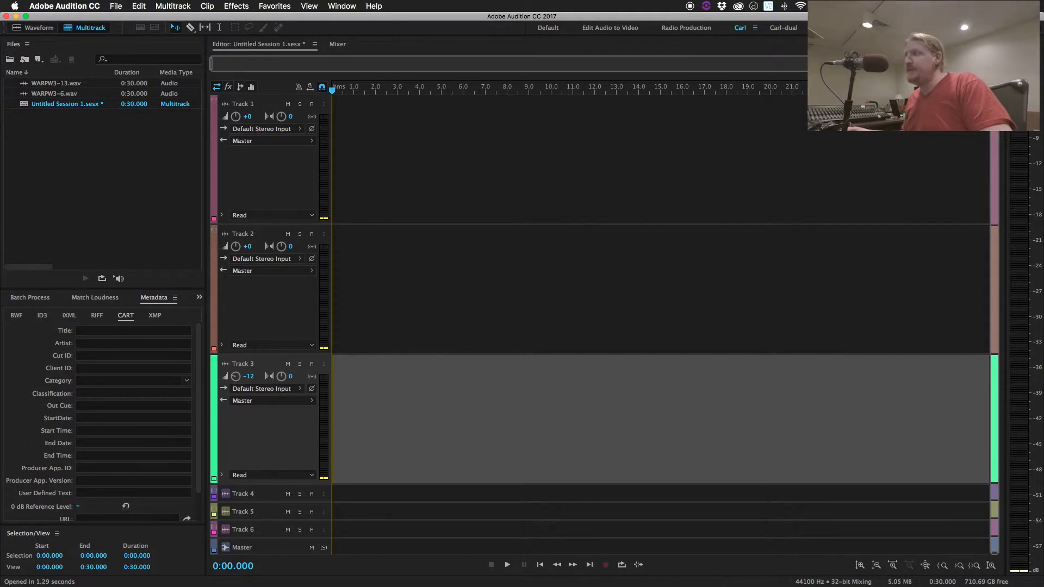
click(106, 183)
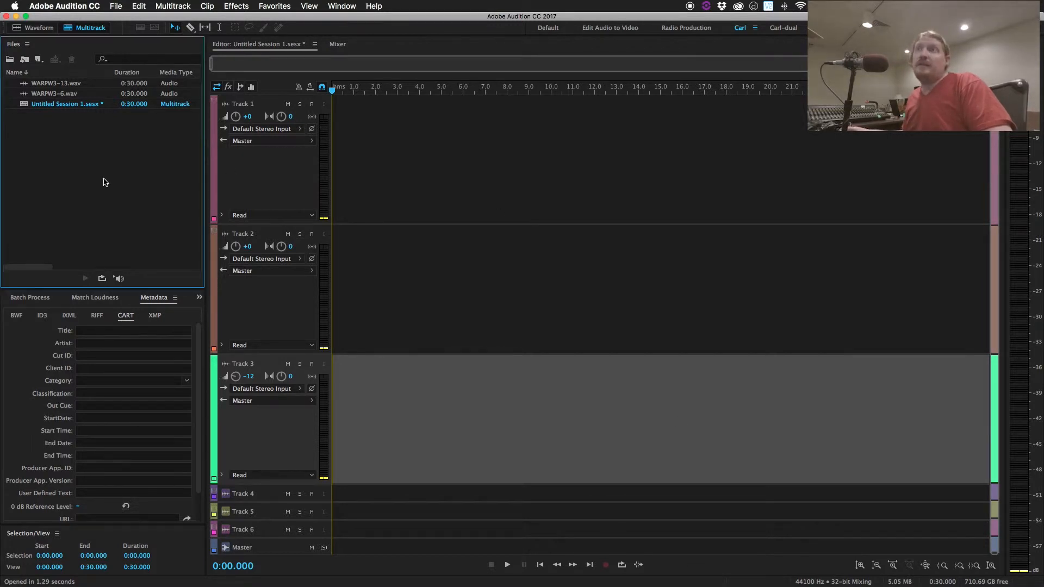
double_click(76, 160)
click(643, 305)
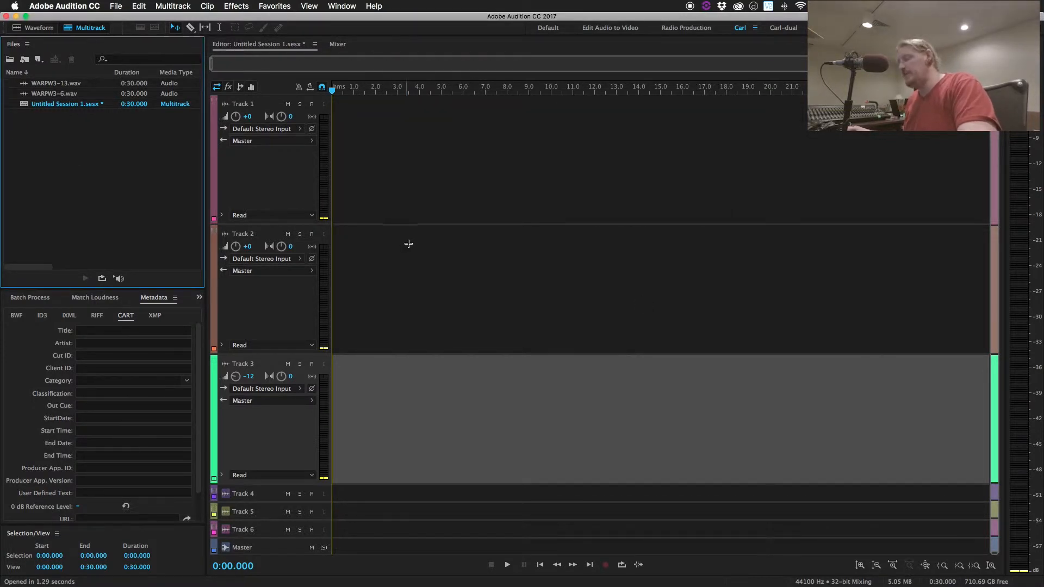
key(super+i)
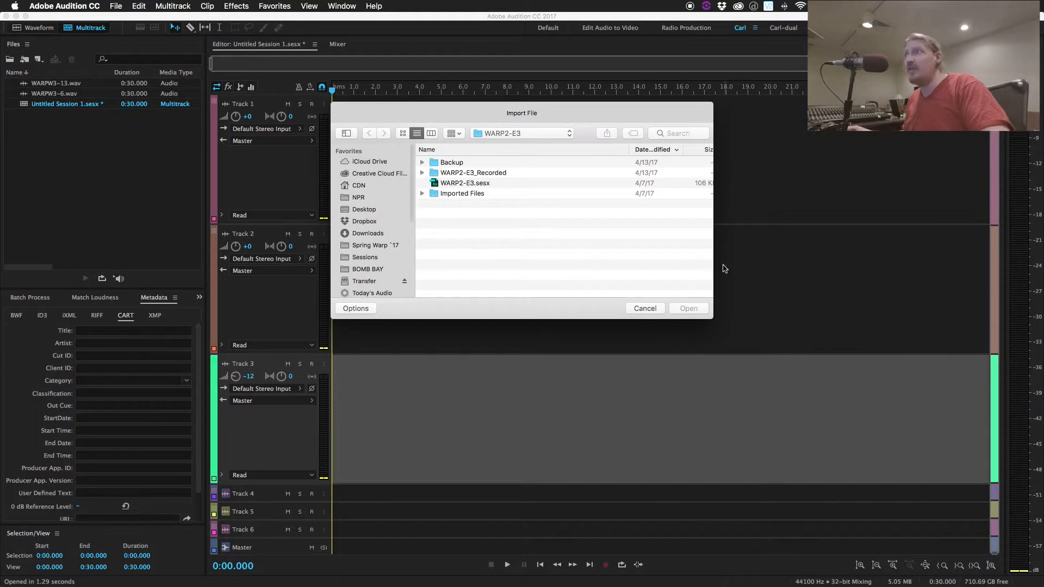
click(650, 309)
click(123, 7)
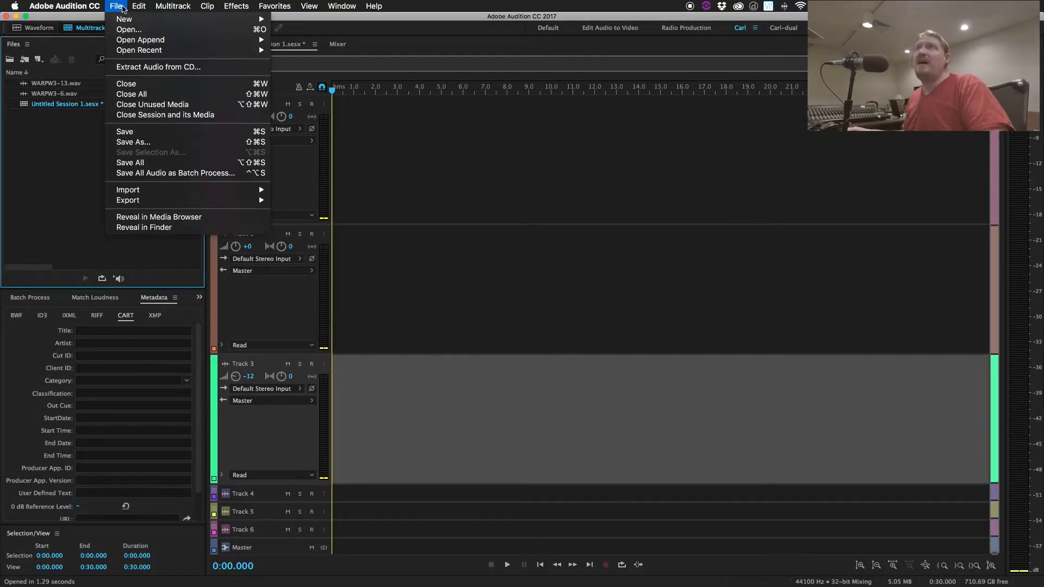
click(659, 157)
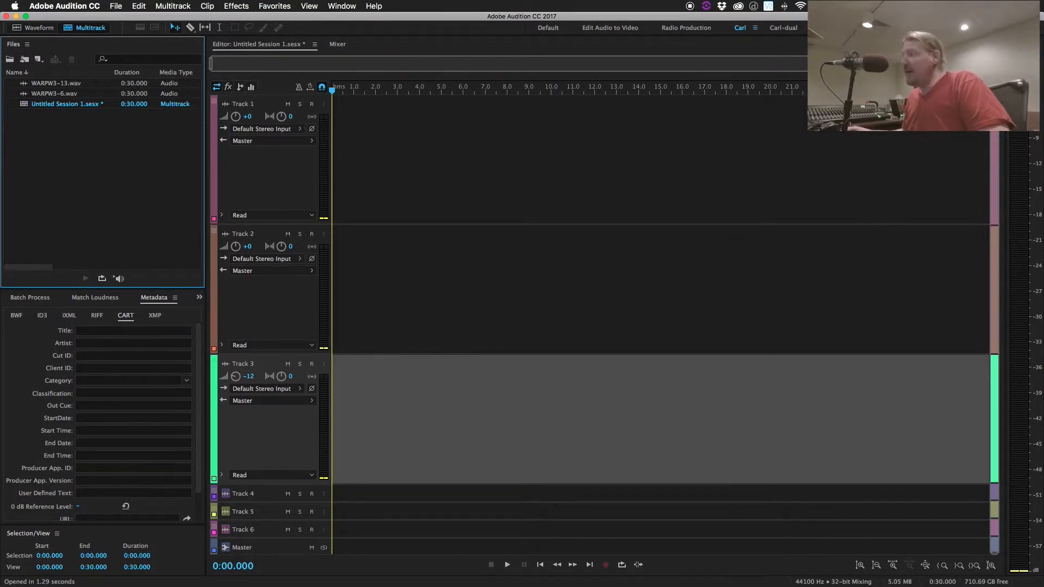
click(683, 433)
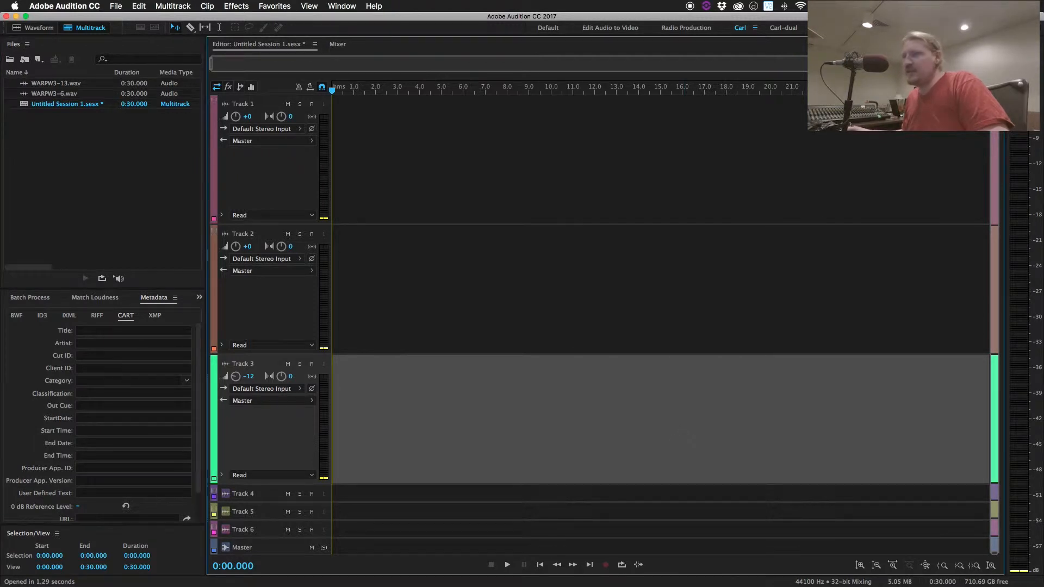
key(super+Tab)
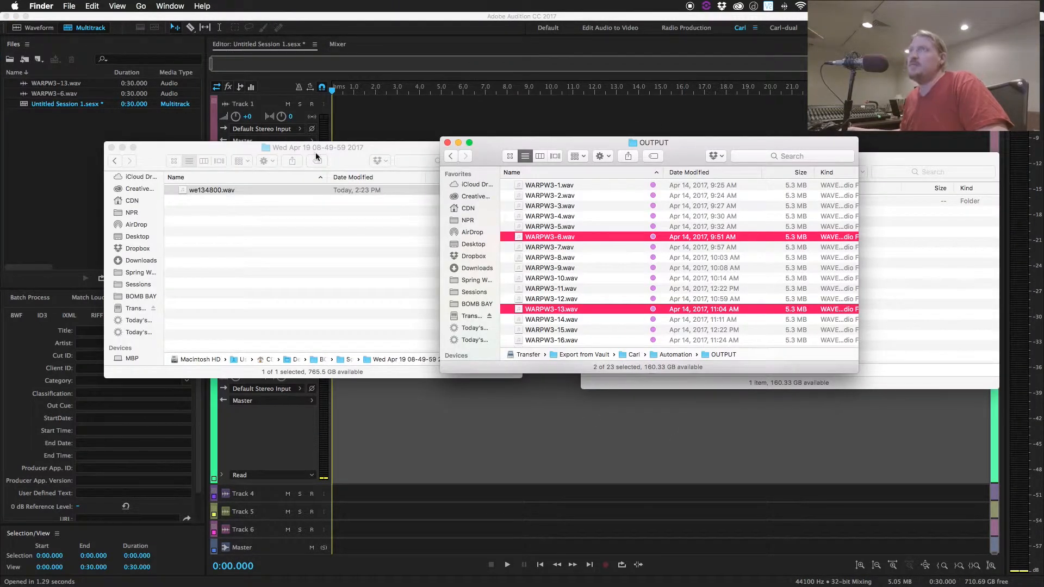
click(111, 147)
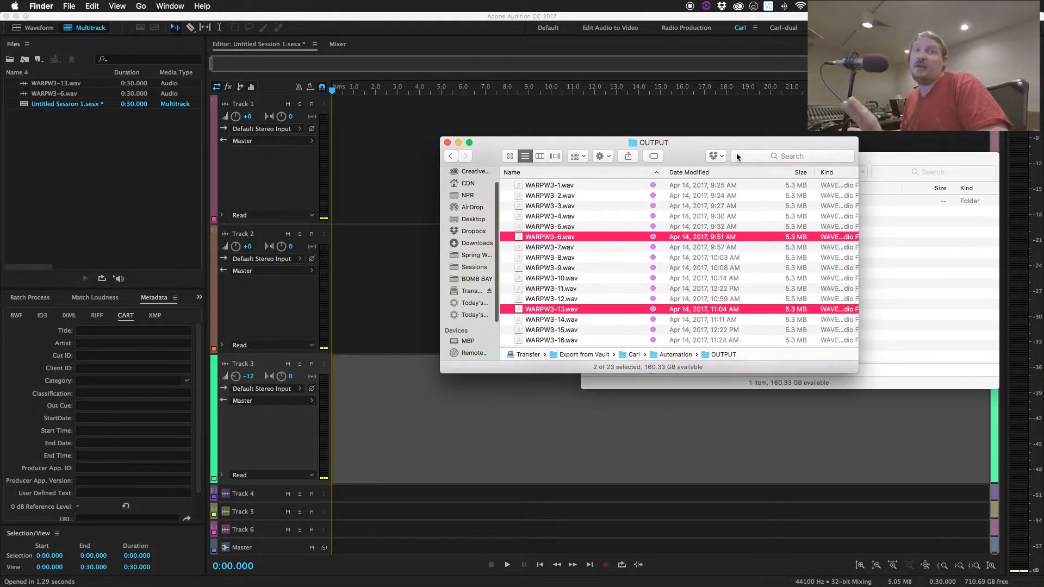
click(882, 159)
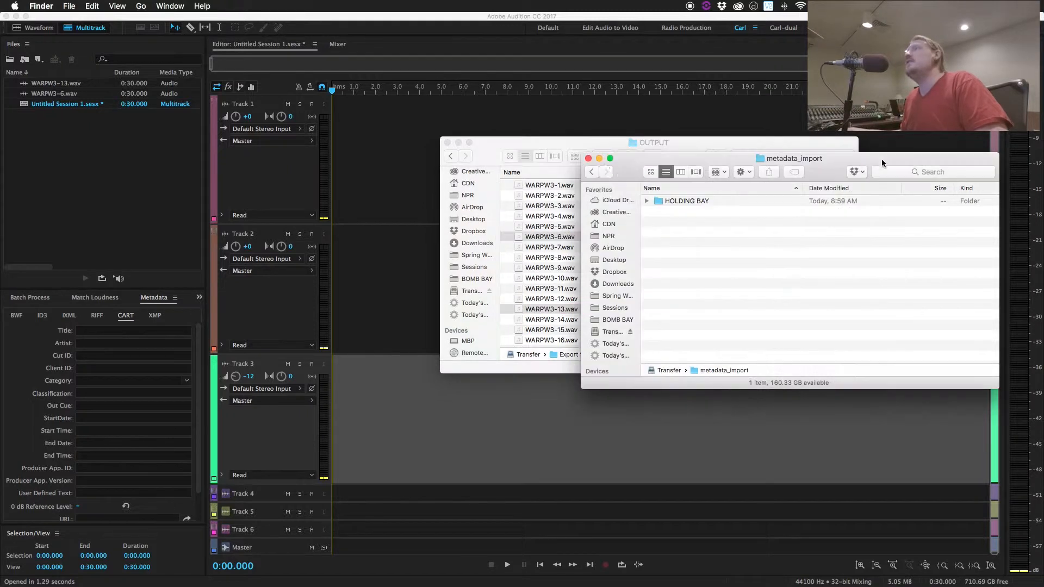
click(587, 158)
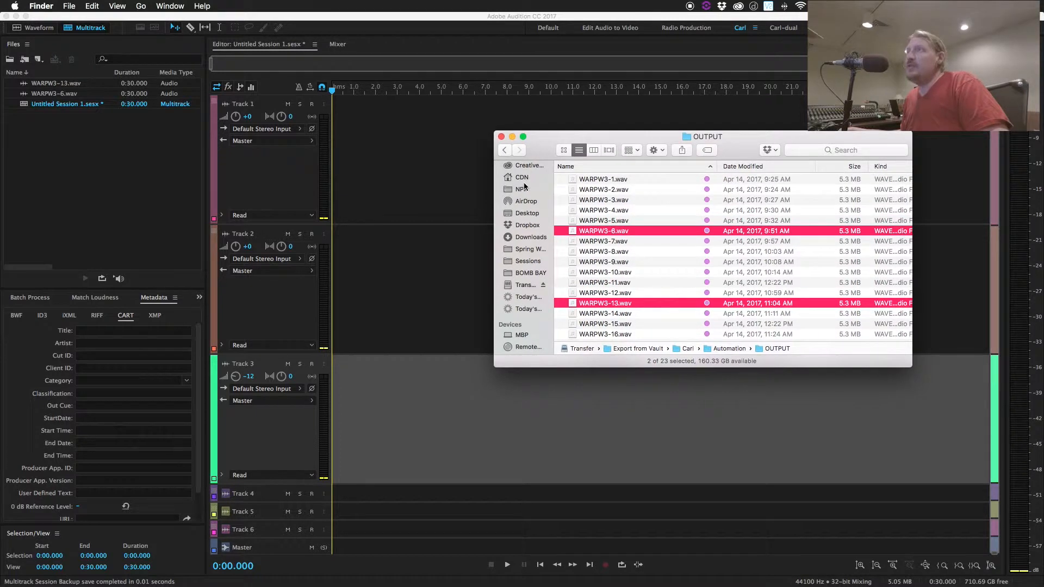
- Check NPR's AAA Music folder, then select WorldCaf_2516_SGMT11_91734552.m4a in the AAA Music folder under Export from Vault on the Transfer drive
click(522, 189)
double_click(595, 178)
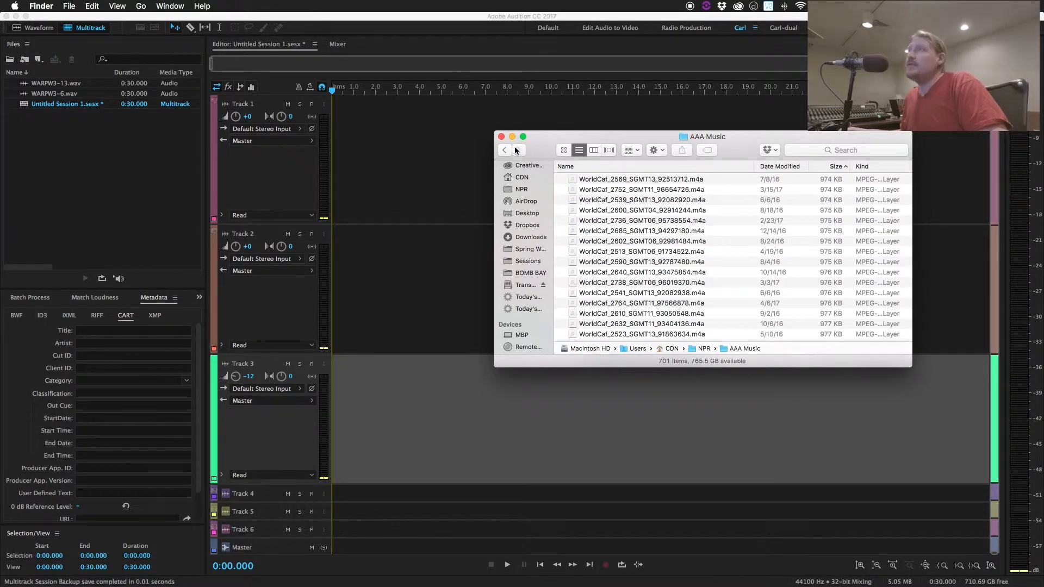
click(521, 284)
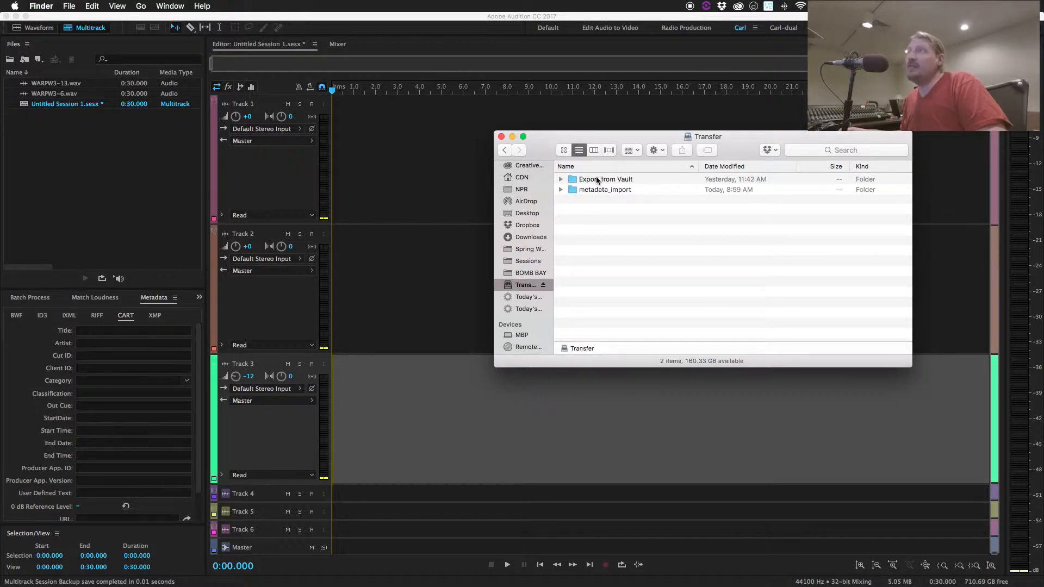
double_click(597, 180)
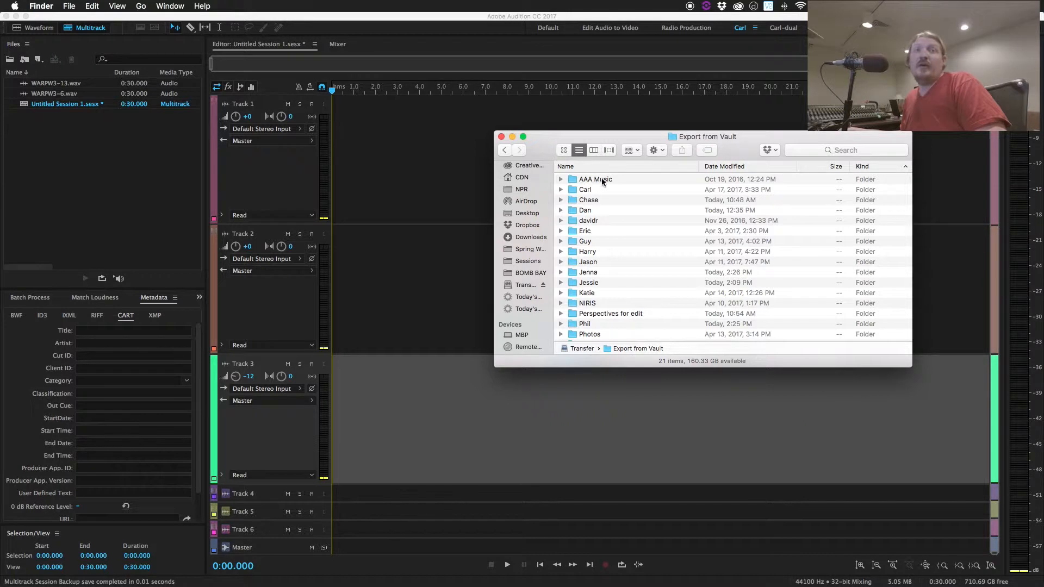
double_click(609, 179)
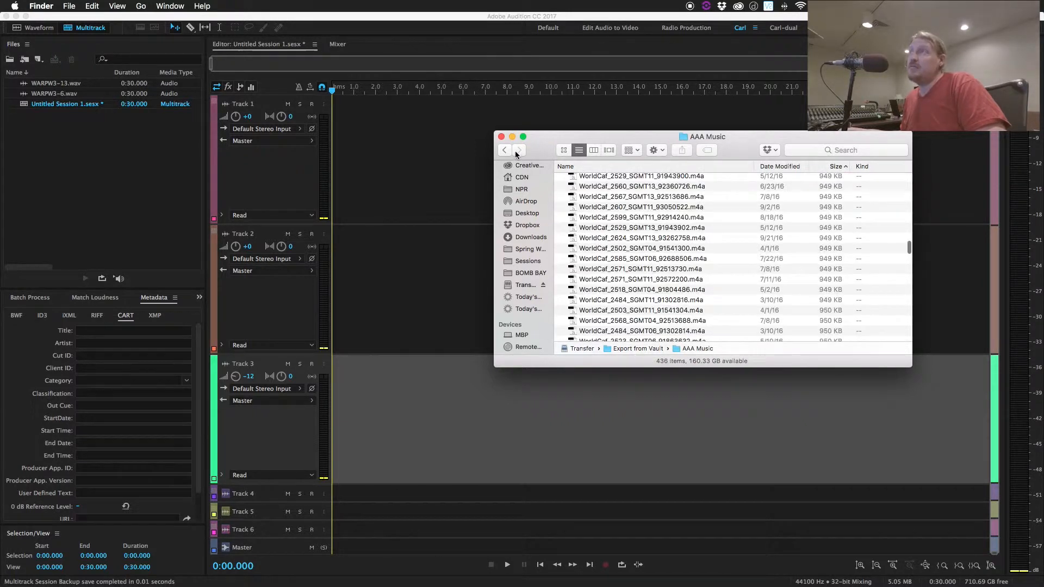
scroll(687, 223, down, 5)
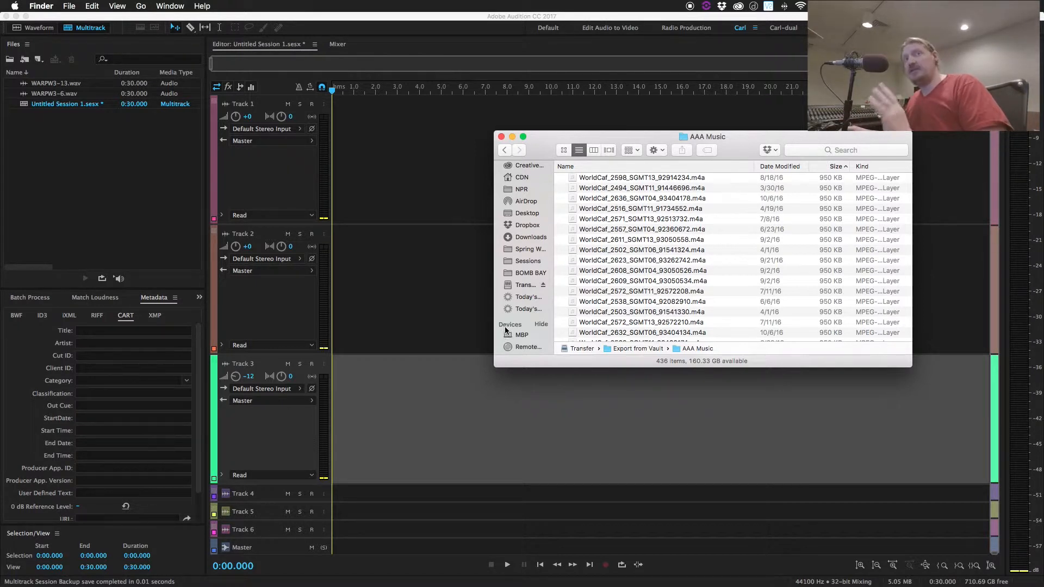
click(609, 209)
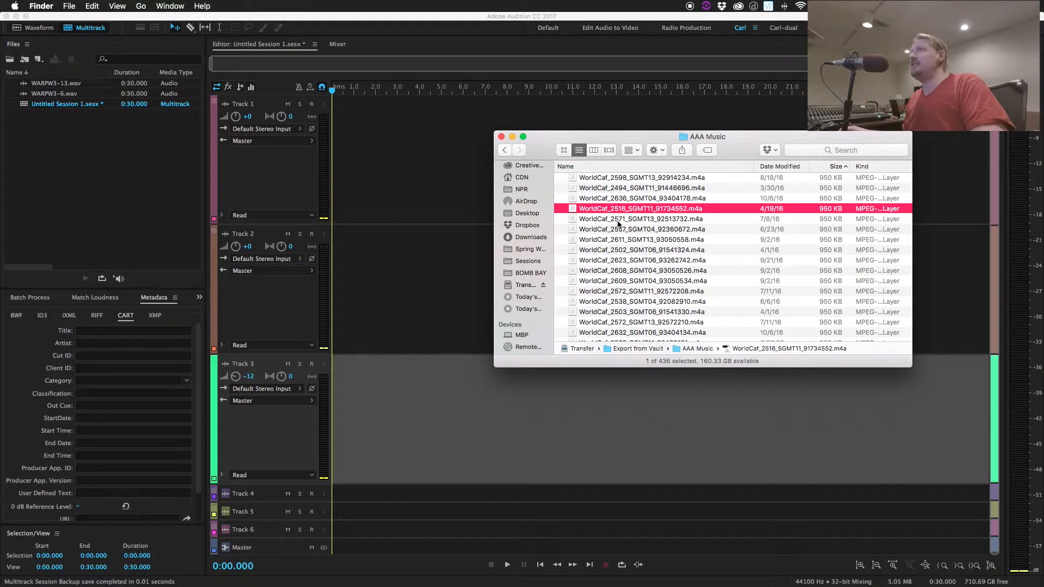
drag(579, 138, 609, 133)
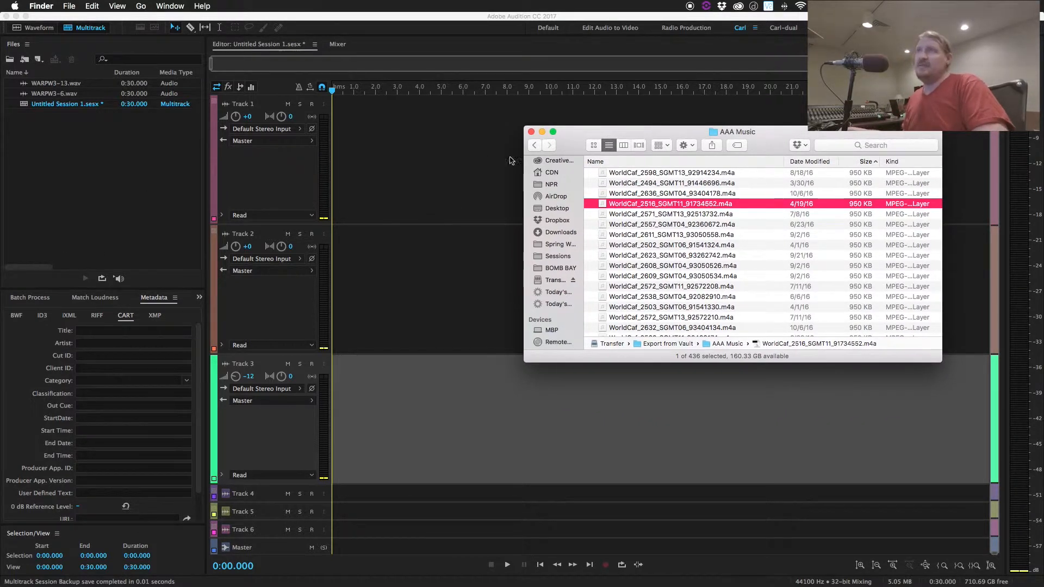
- Switch to Audition, set Track 1's input to mono [01M] 16A: In 1, and arm the track for recording
click(126, 184)
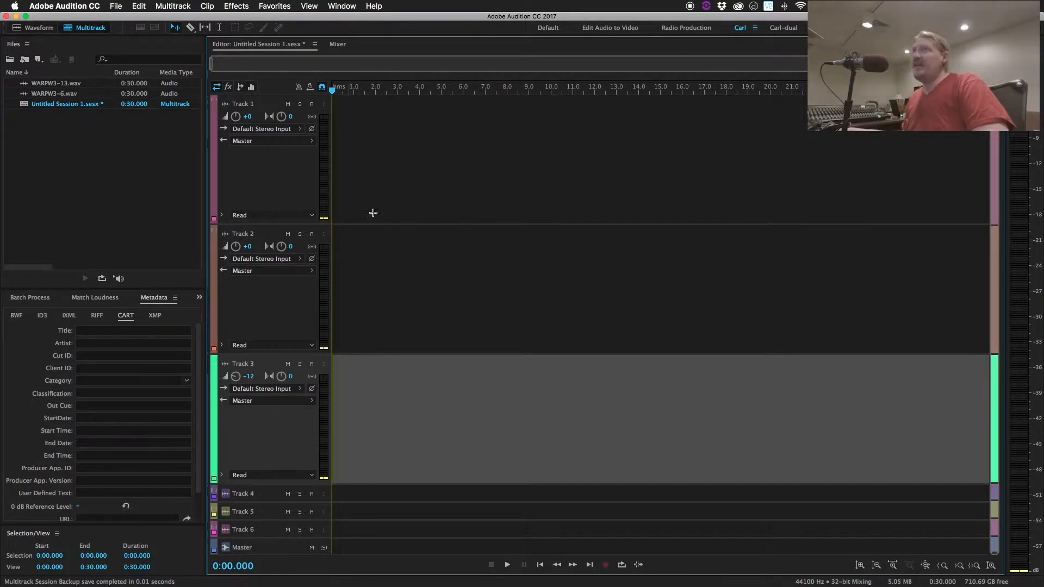
click(291, 129)
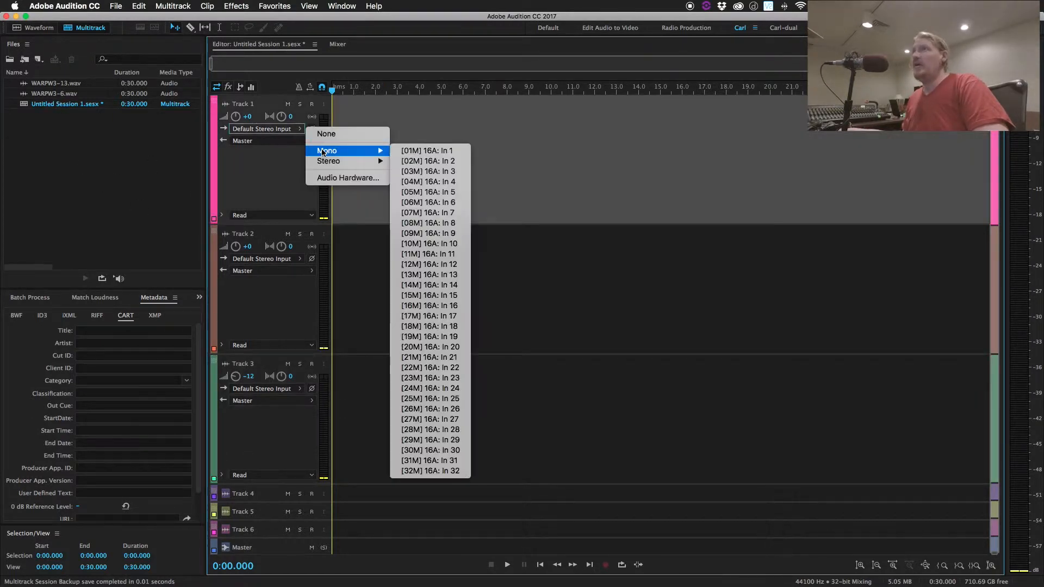
click(451, 151)
click(311, 104)
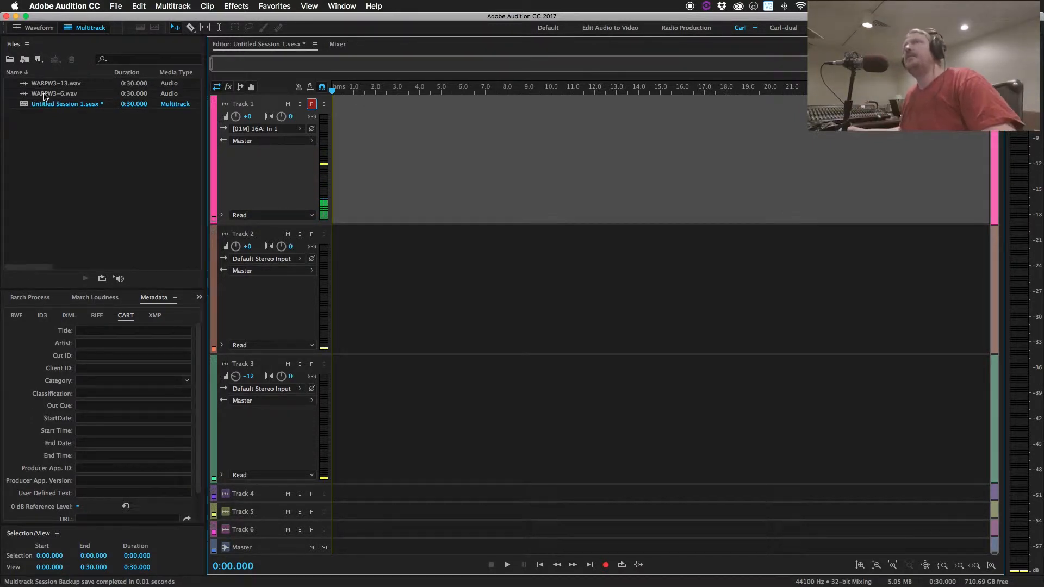
- Place WARPW3-6.wav from the file list at the very start of Track 2
drag(44, 94, 314, 240)
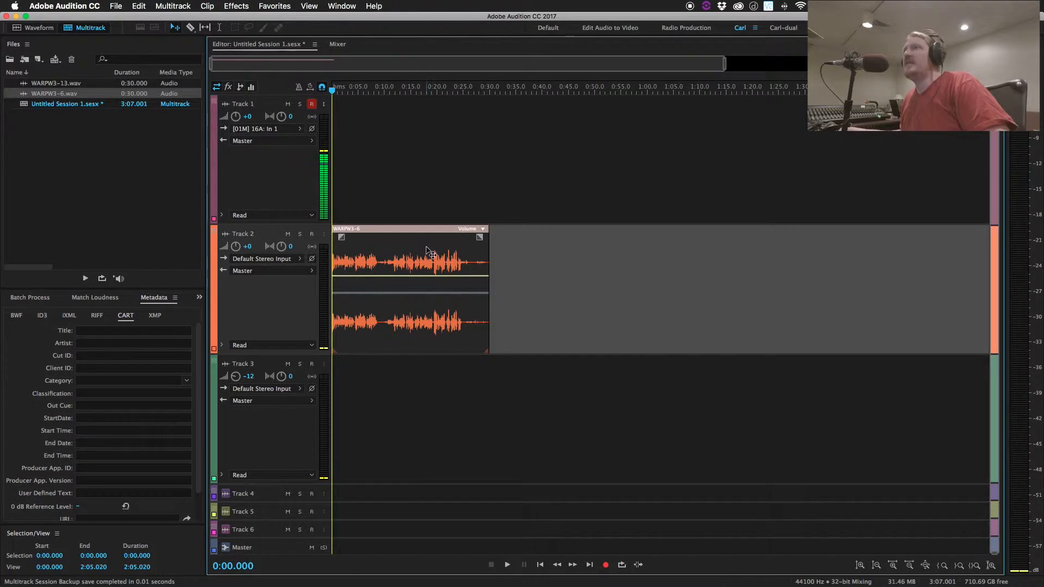
drag(429, 250, 267, 277)
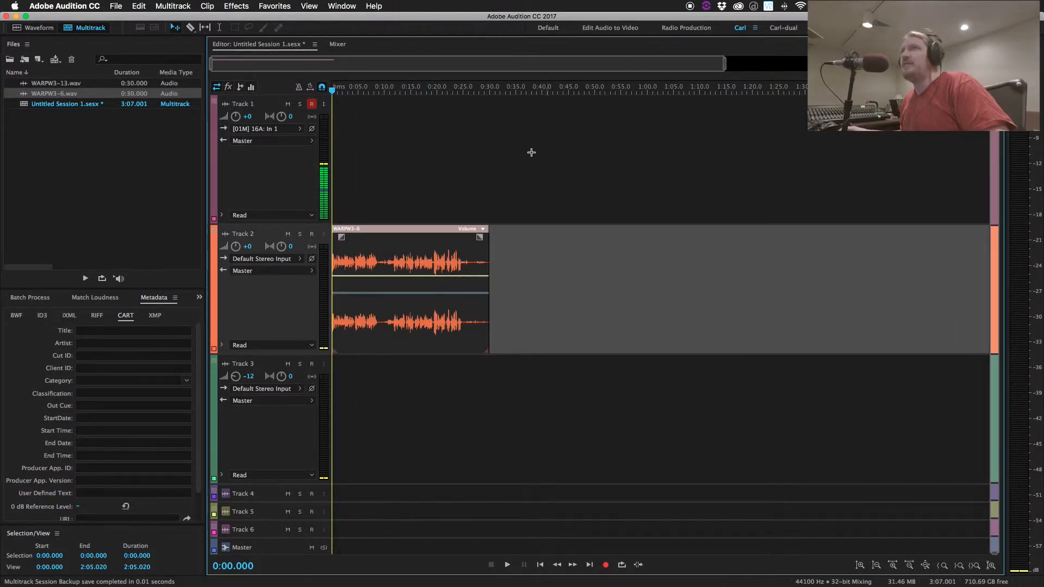
drag(447, 263, 413, 260)
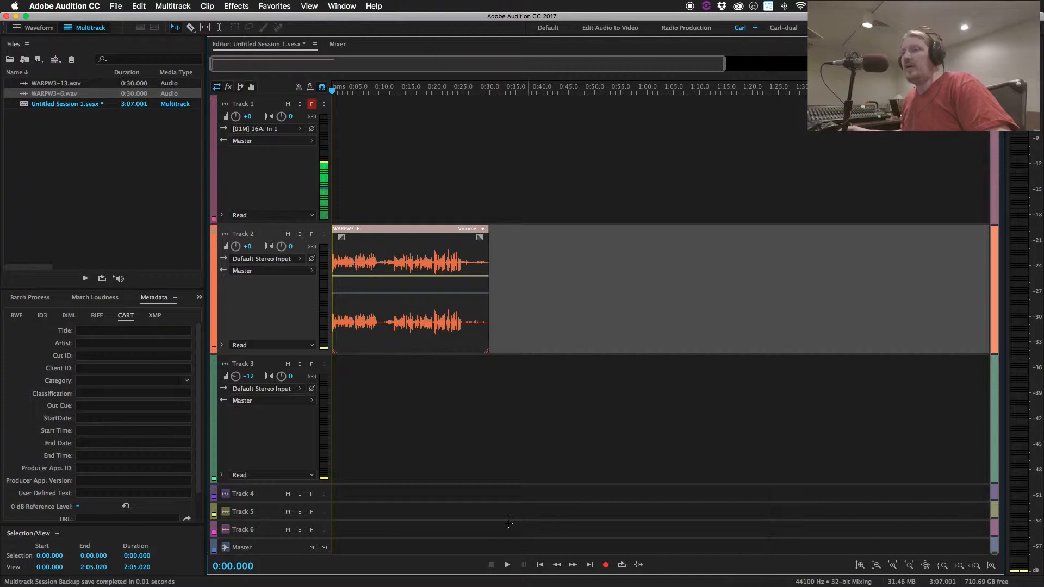
- Switch to Finder and add WorldCaf_2572_SGMT13_92572210.m4a from AAA Music to Track 3, starting just before the Track 2 clip ends
key(super+Tab)
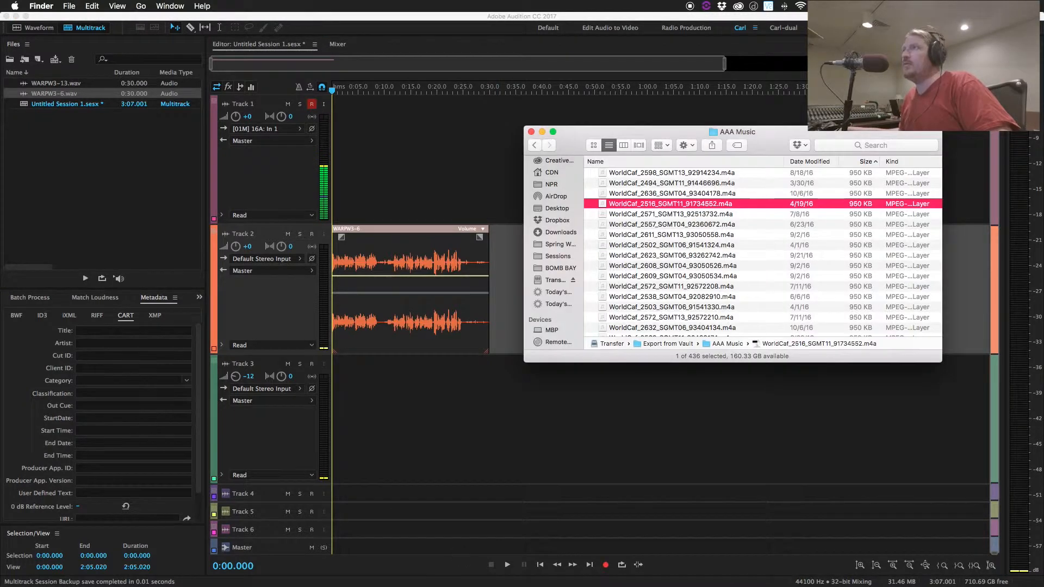
scroll(681, 253, down, 5)
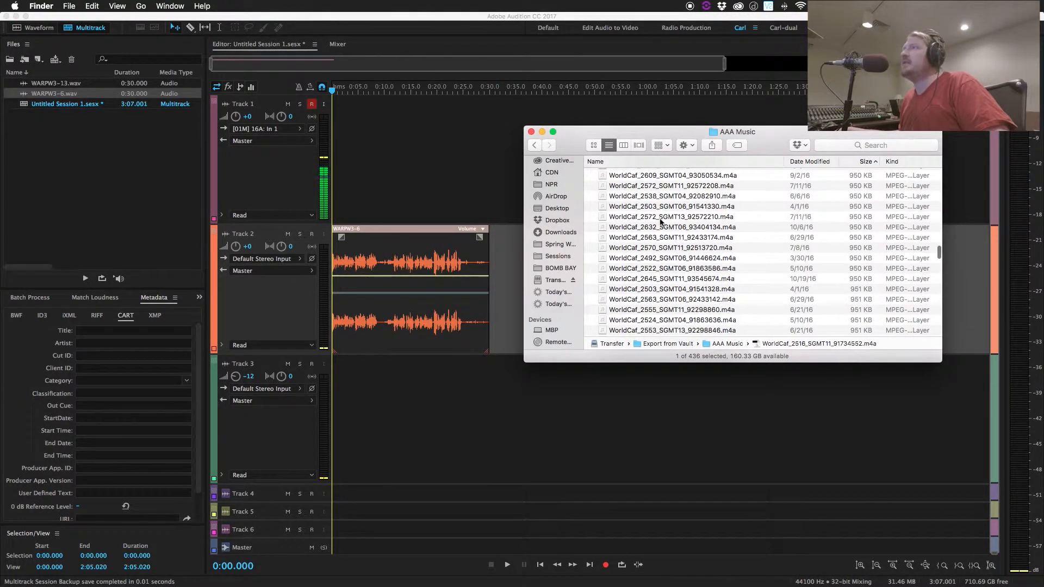
drag(660, 218, 485, 380)
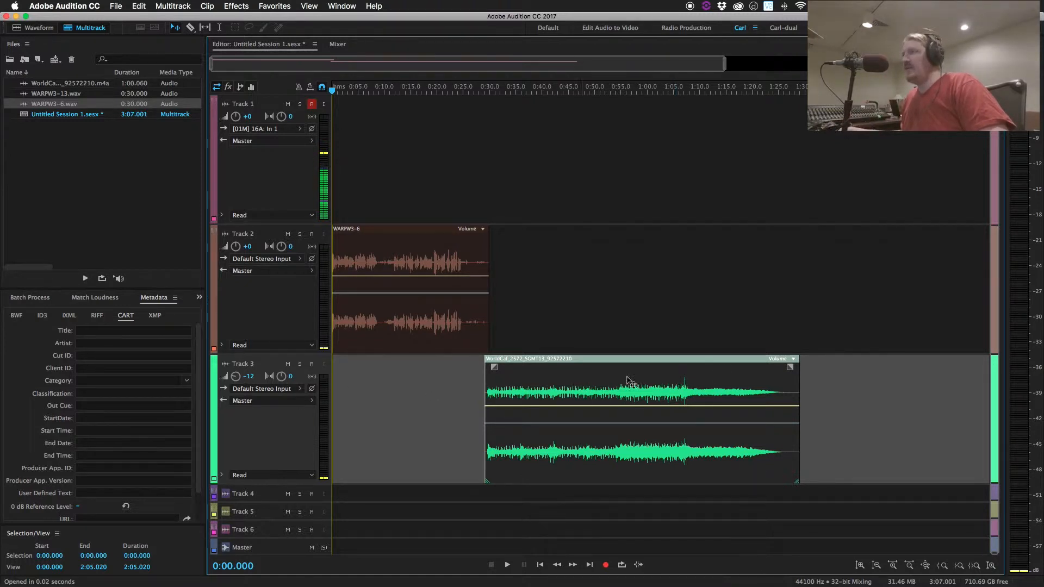
- Trim the end of the Track 3 music clip to about 1:00 and add a fade-out about 5 seconds long
drag(568, 453, 560, 393)
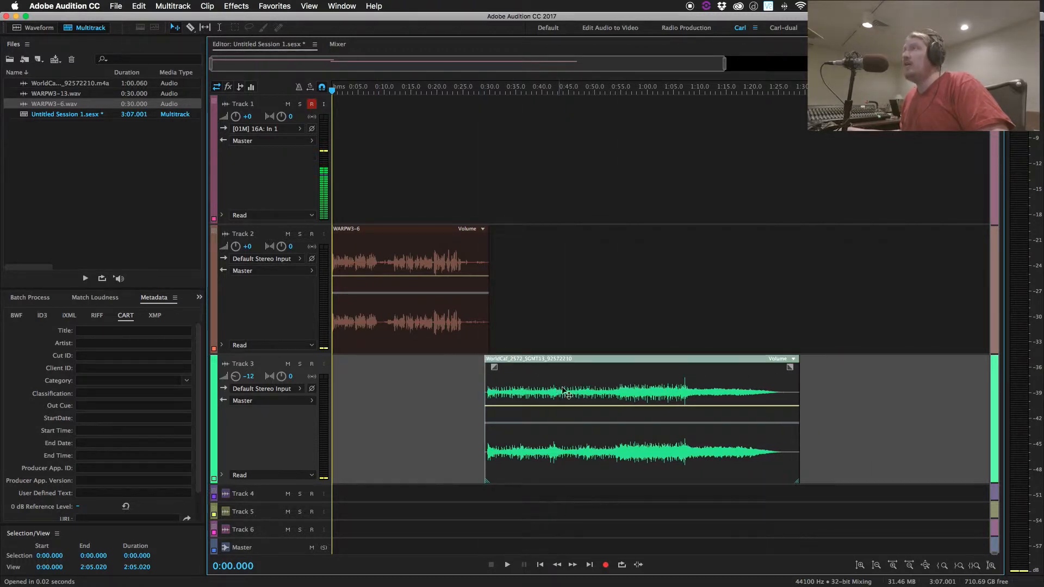
mouse_move(797, 385)
mouse_down()
mouse_move(646, 385)
mouse_move(634, 367)
mouse_move(609, 368)
mouse_up()
- Activate the Time Selection tool and place the playhead at 0:23.115 on Track 1, near the end of the Track 2 speech
key(t)
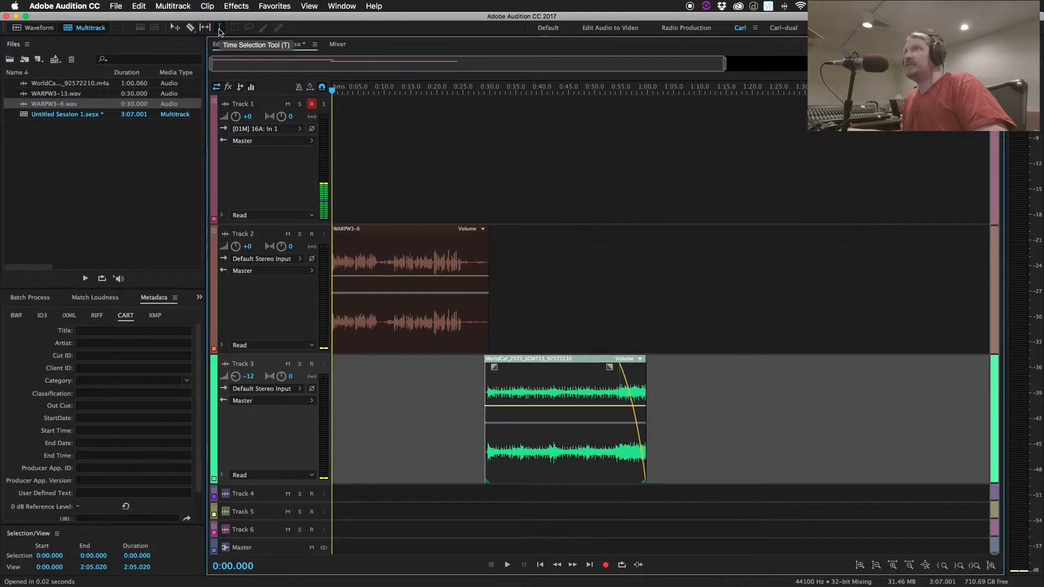
click(459, 161)
click(452, 163)
click(455, 163)
click(452, 163)
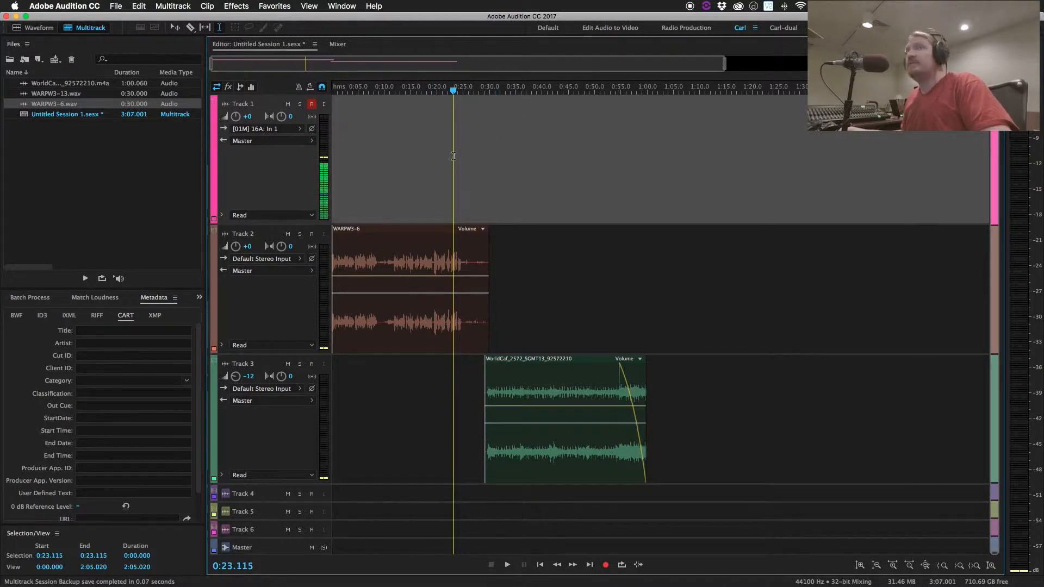
- Record a short trial take about 4.5 seconds long on Track 1 and delete the recorded clip
key(shift+space)
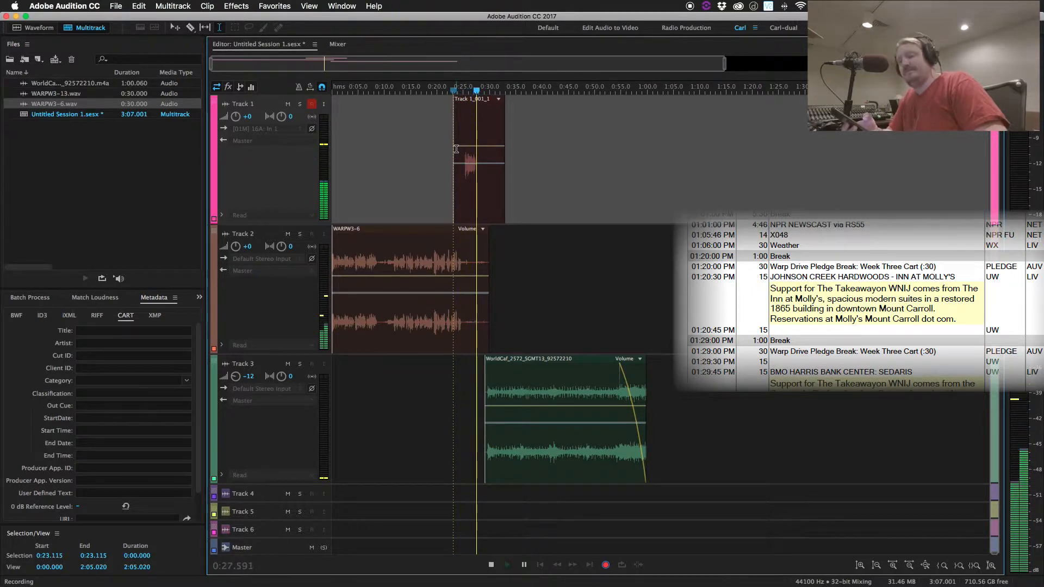
key(space)
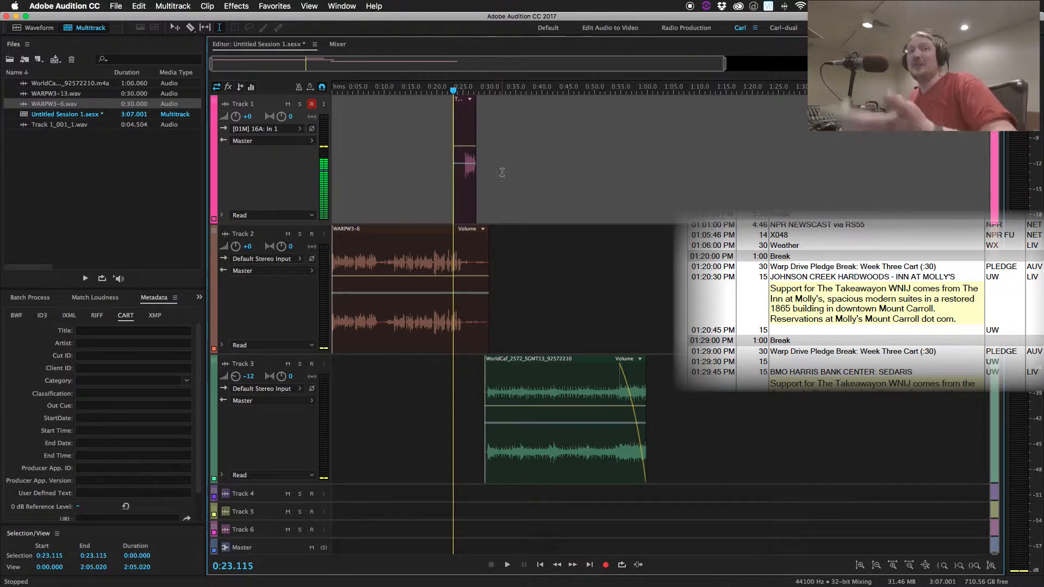
click(468, 128)
key(Delete)
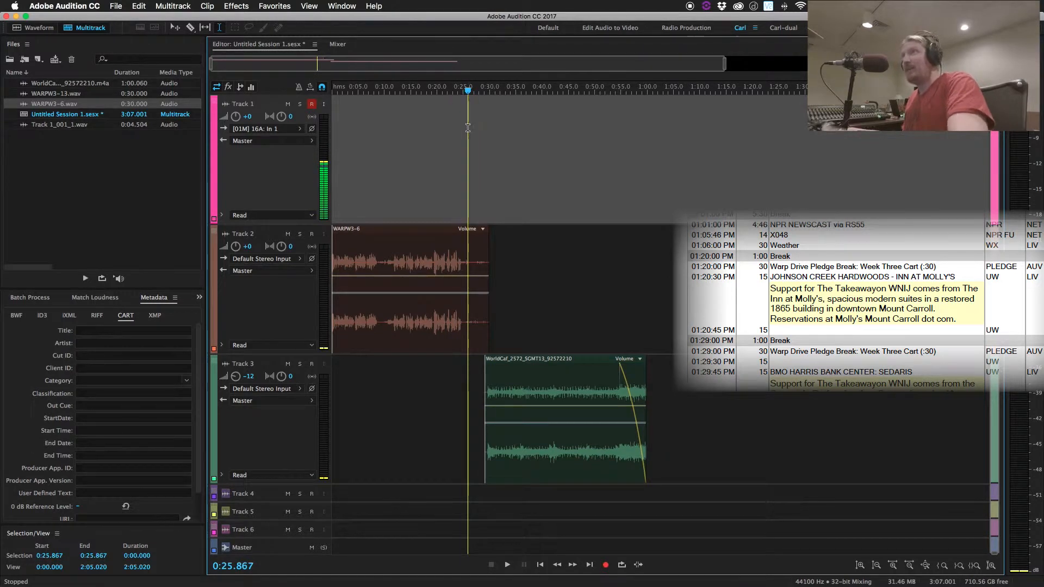
- Undo the deletion of the Track 1 clip and undo the trial recording before it
click(458, 148)
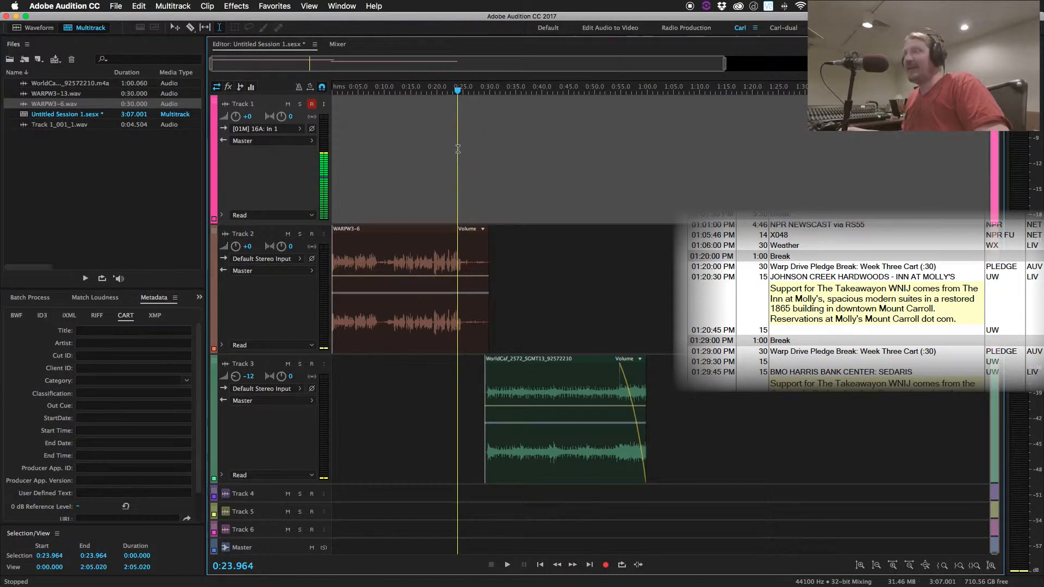
key(cmd+z)
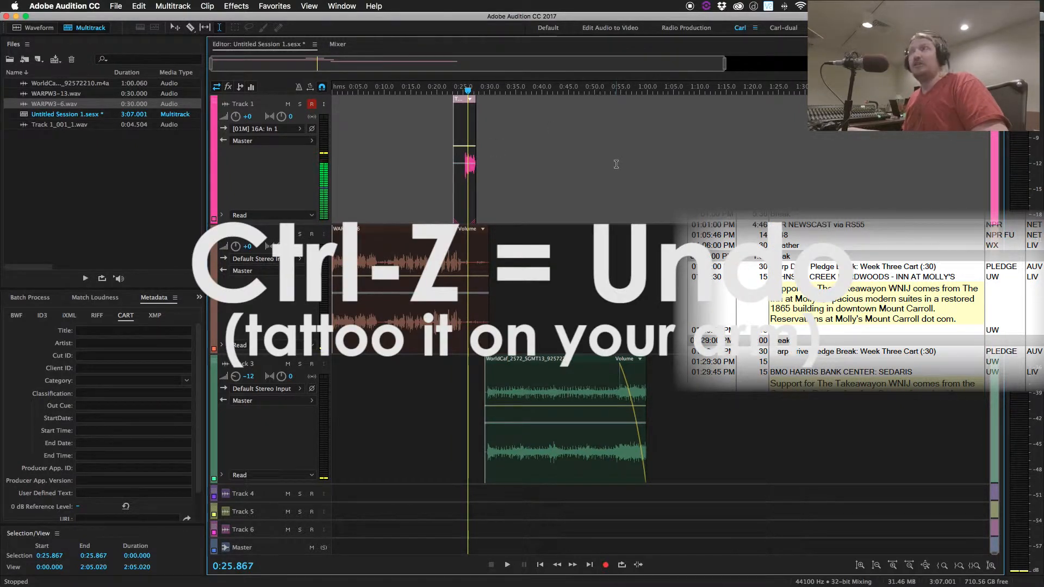
key(cmd+z)
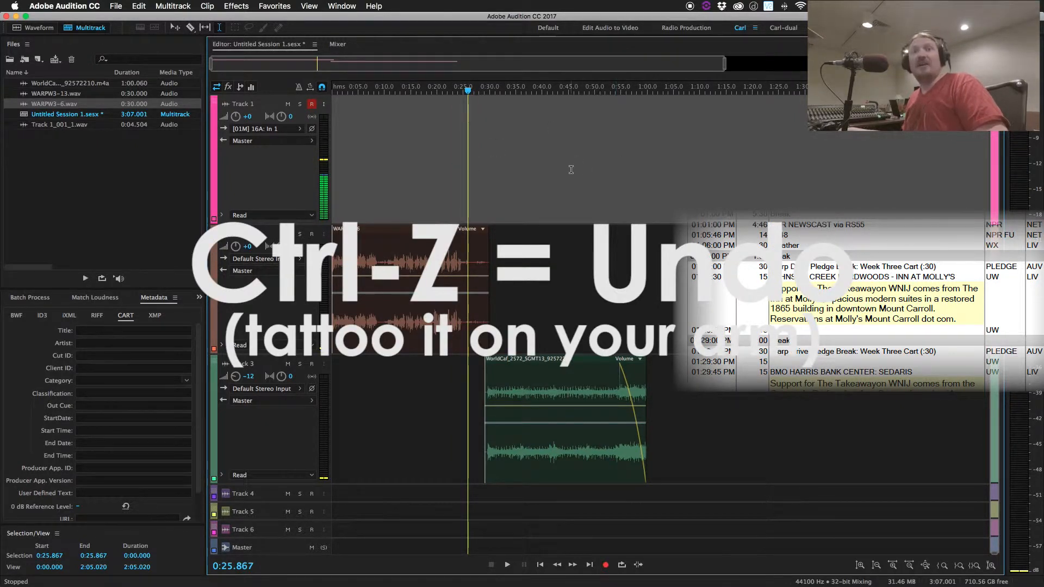
- Record a full voice take on Track 1 starting at 0:22.781, about 37.5 seconds long
click(459, 154)
key(shift+space)
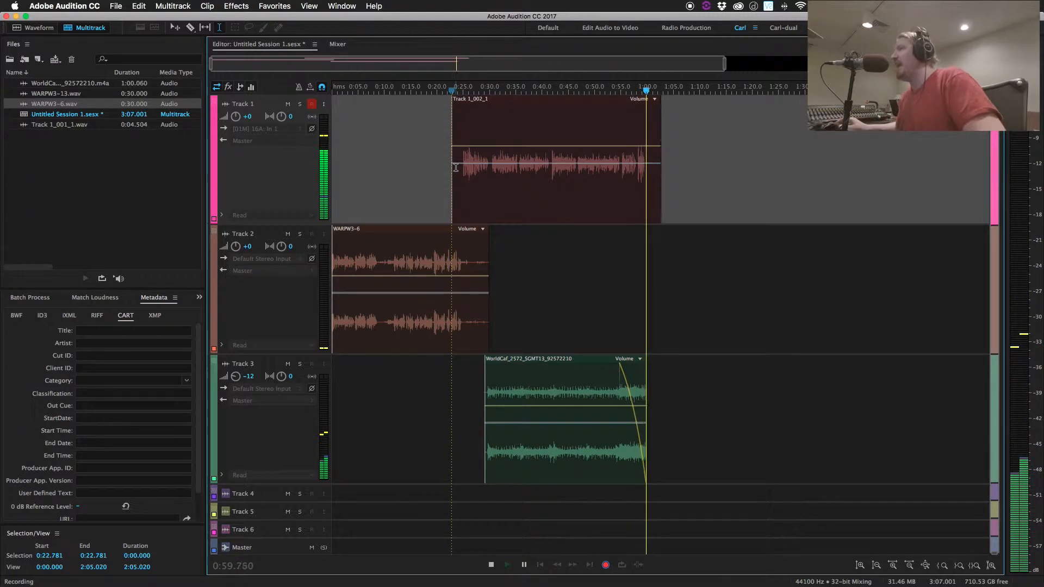
key(space)
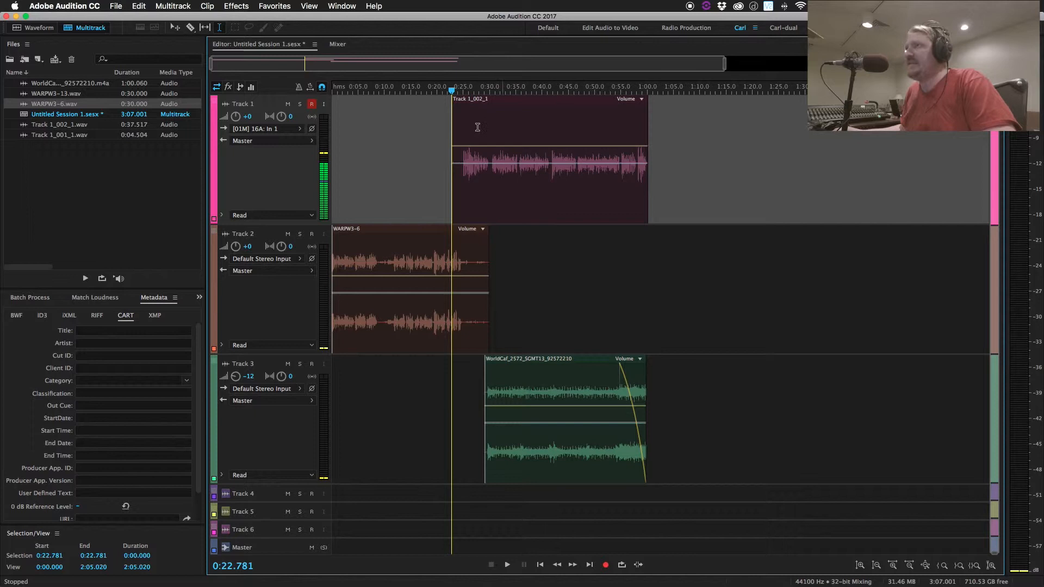
- Play back the last words of the new Track 1 take, including from 0:59.676, to check its ending against the music fade
scroll(585, 153, up, 2)
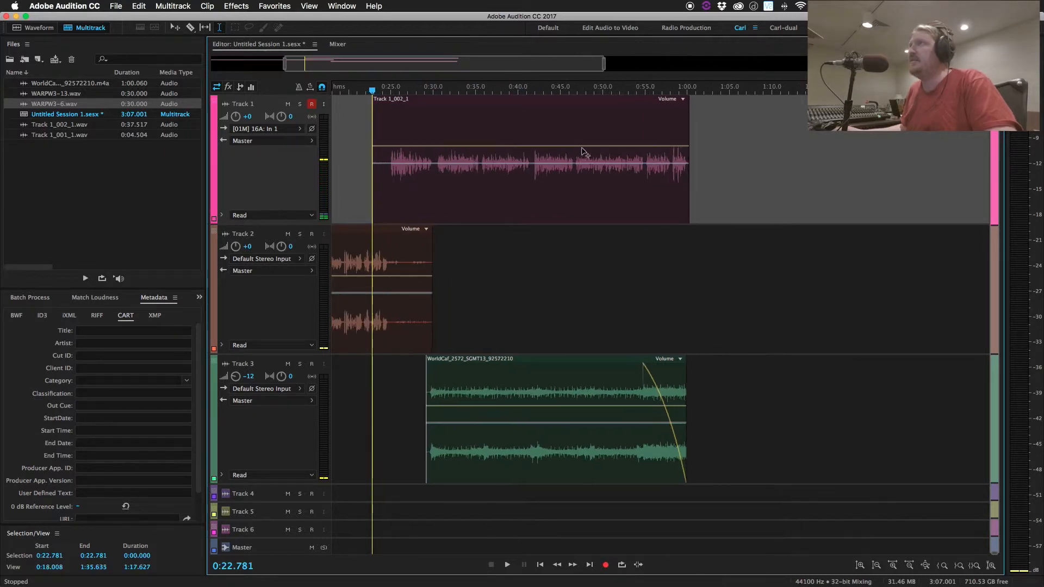
click(675, 118)
scroll(680, 120, up, 5)
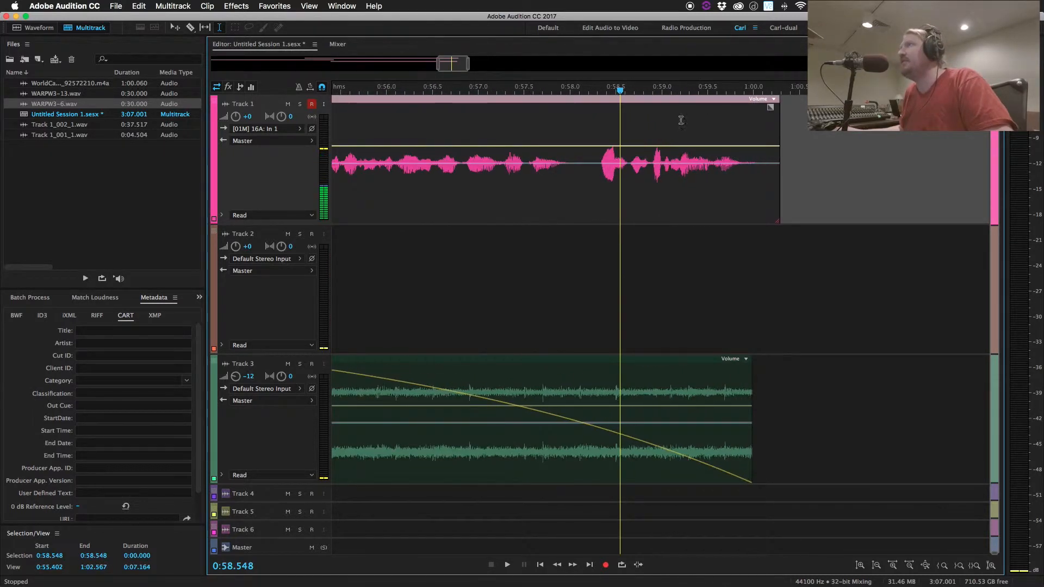
click(711, 120)
key(space)
key(space)
click(724, 121)
key(space)
key(space)
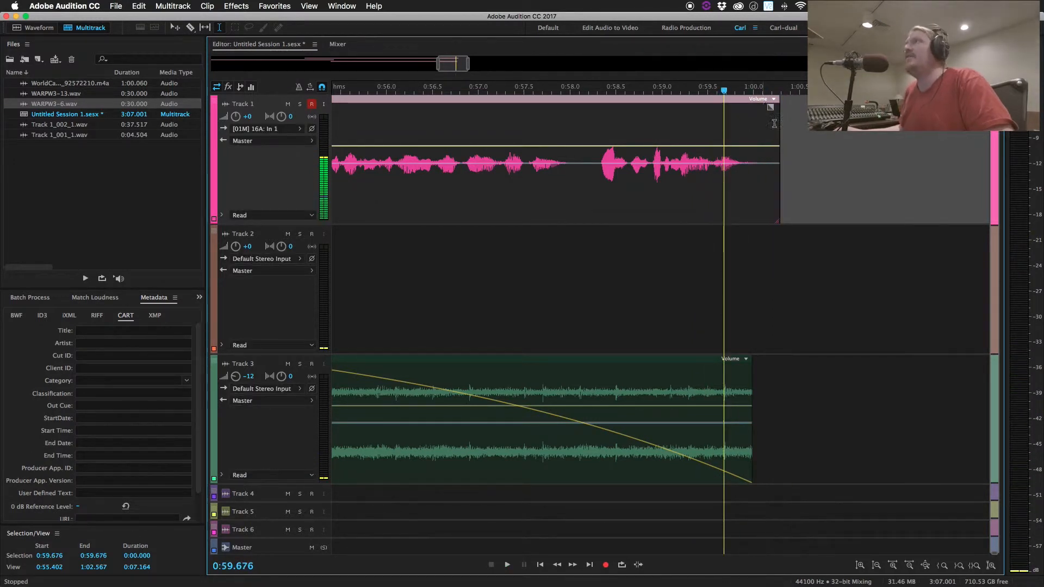
key(minus)
key(minus)
key(minus)
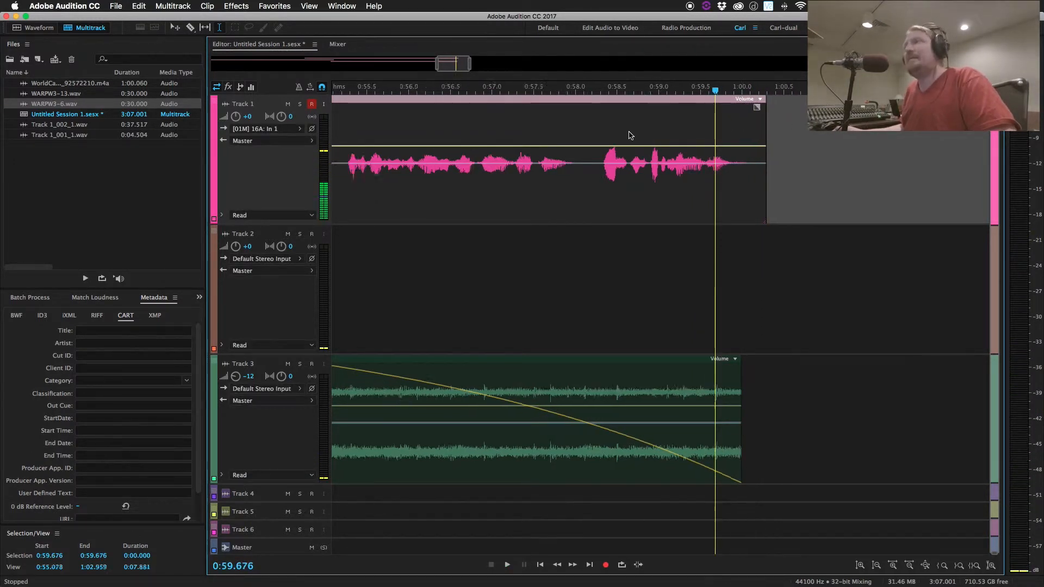
- Play from 0:23.670 to check the transition between the Track 2 speech and the start of the Track 1 take
scroll(629, 131, left, 10)
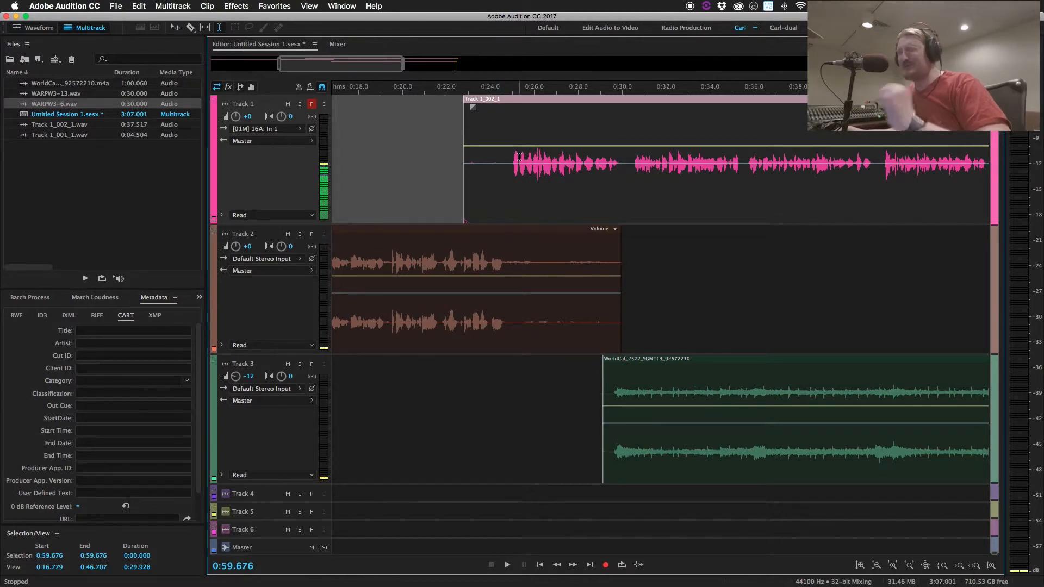
click(482, 130)
key(space)
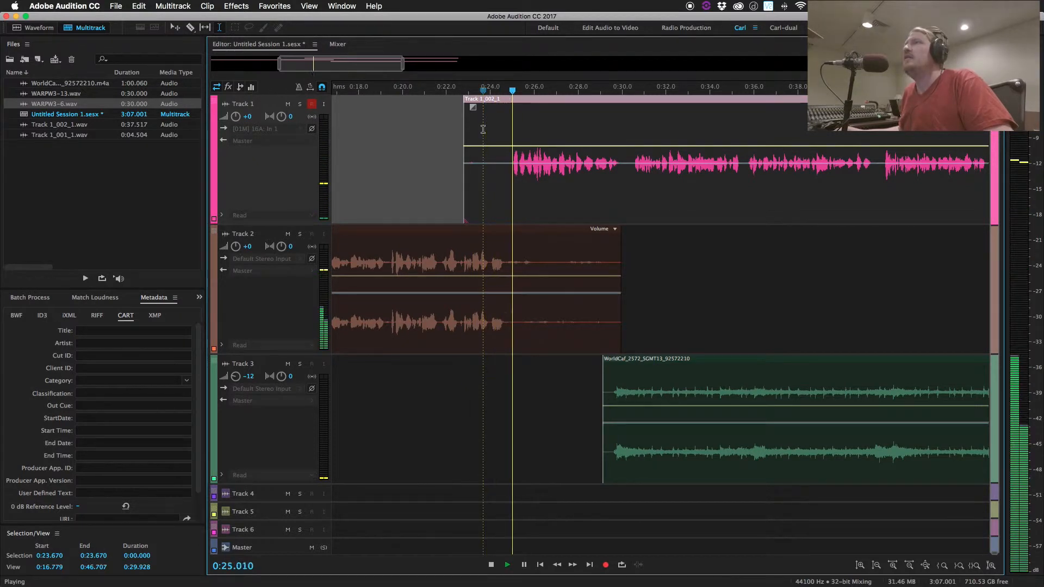
key(space)
- Move the Track 1 voice clip about 0.5 seconds earlier and play the transition from 0:23.670
right_click(687, 128)
key(Escape)
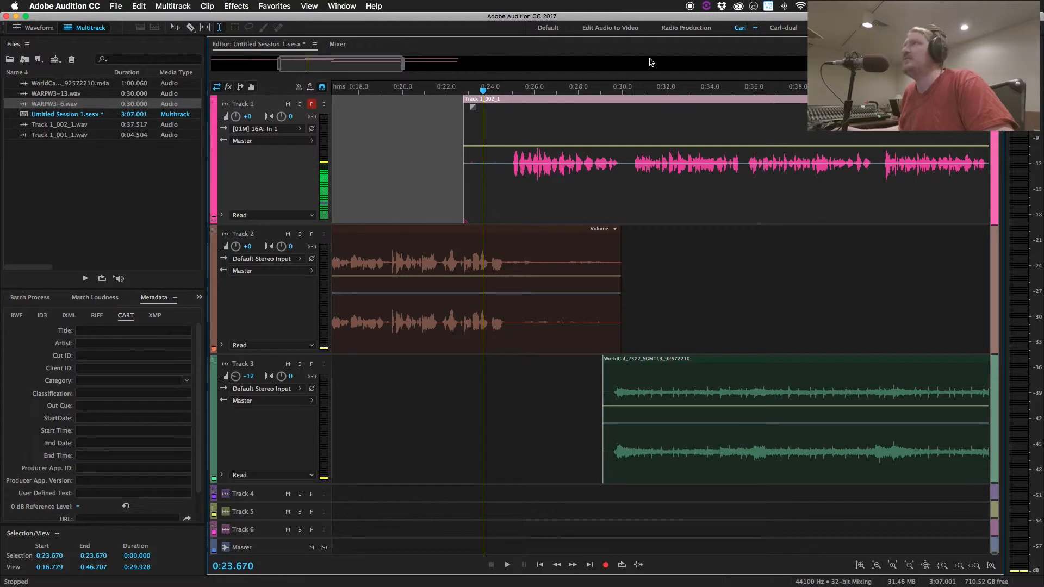
drag(767, 134, 758, 137)
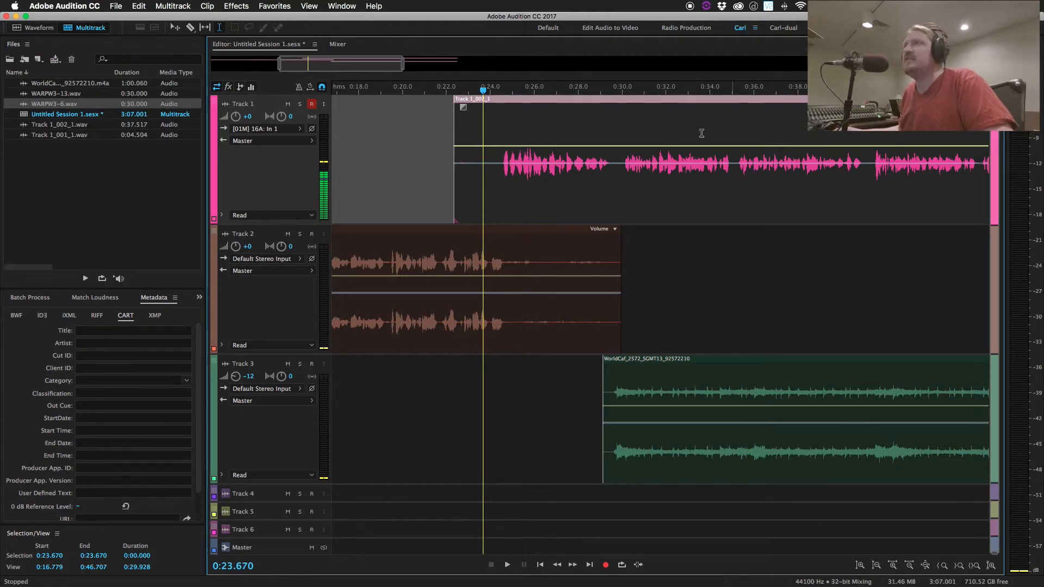
key(space)
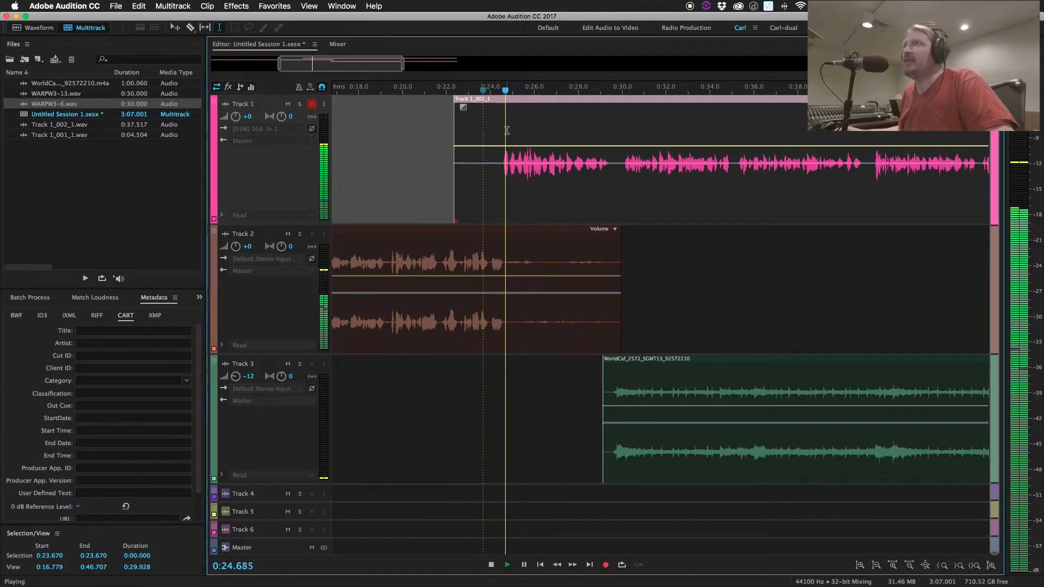
key(space)
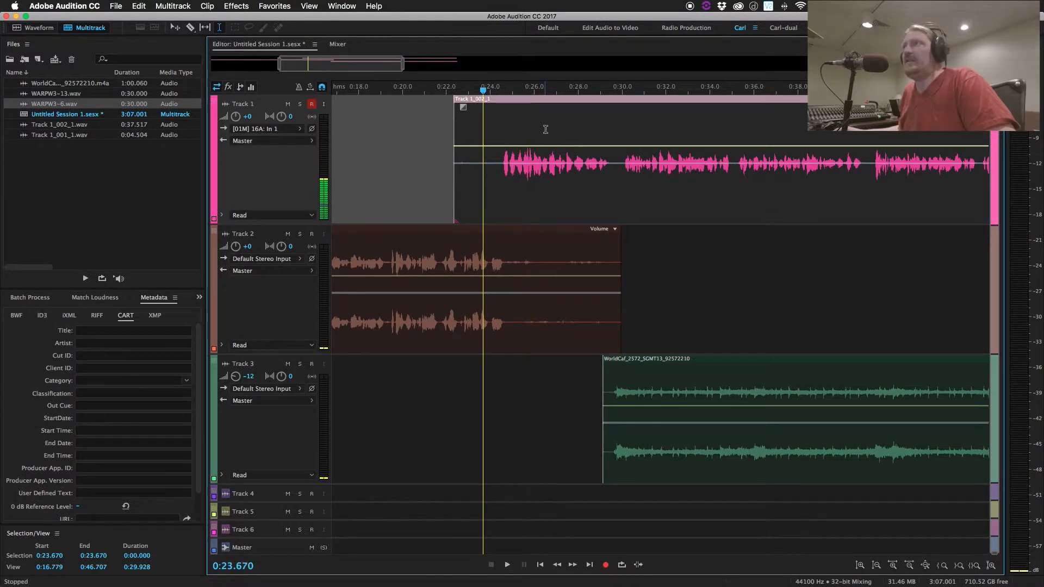
- Open the recorded Track 1 voice take in the Waveform editor for a close-up of its audio
scroll(678, 115, right, 10)
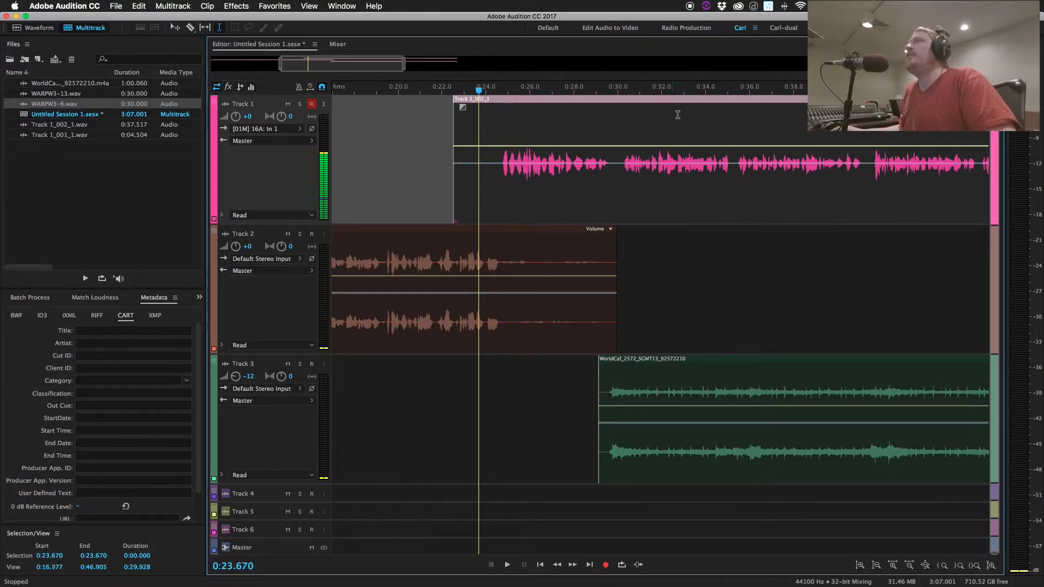
double_click(678, 115)
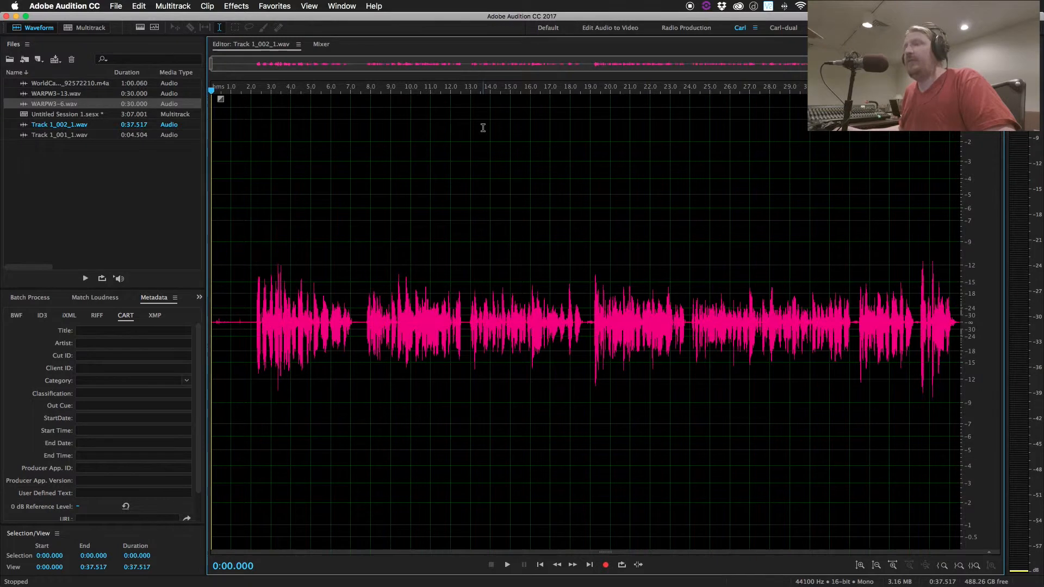
key(8)
scroll(570, 174, down, 3)
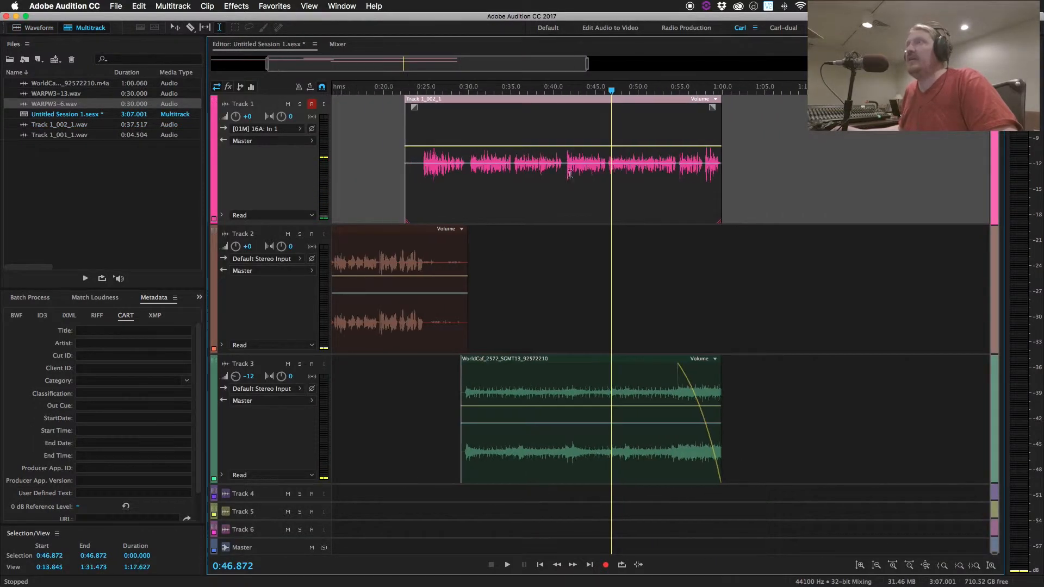
double_click(539, 115)
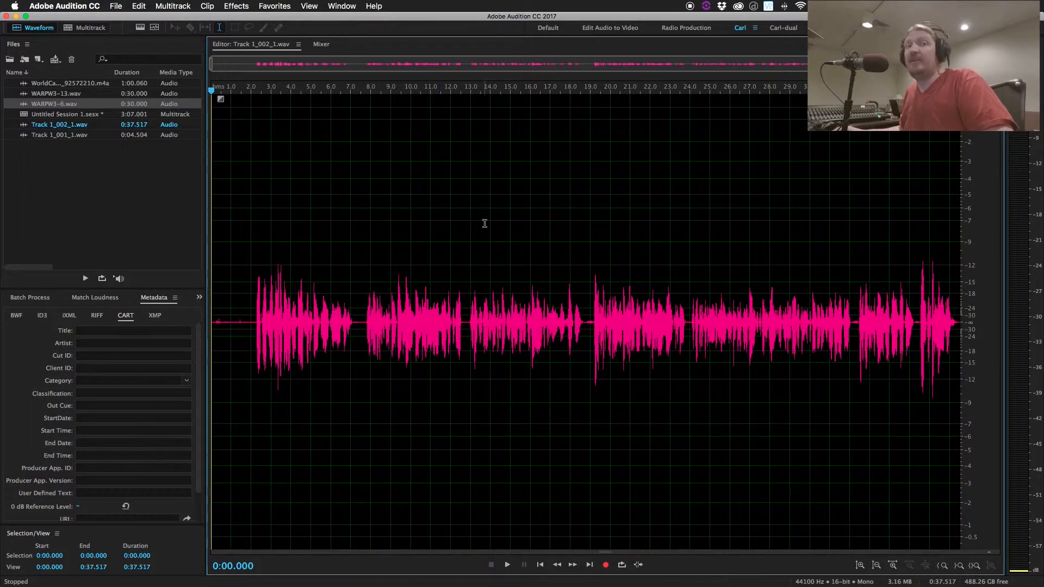
scroll(365, 308, up, 5)
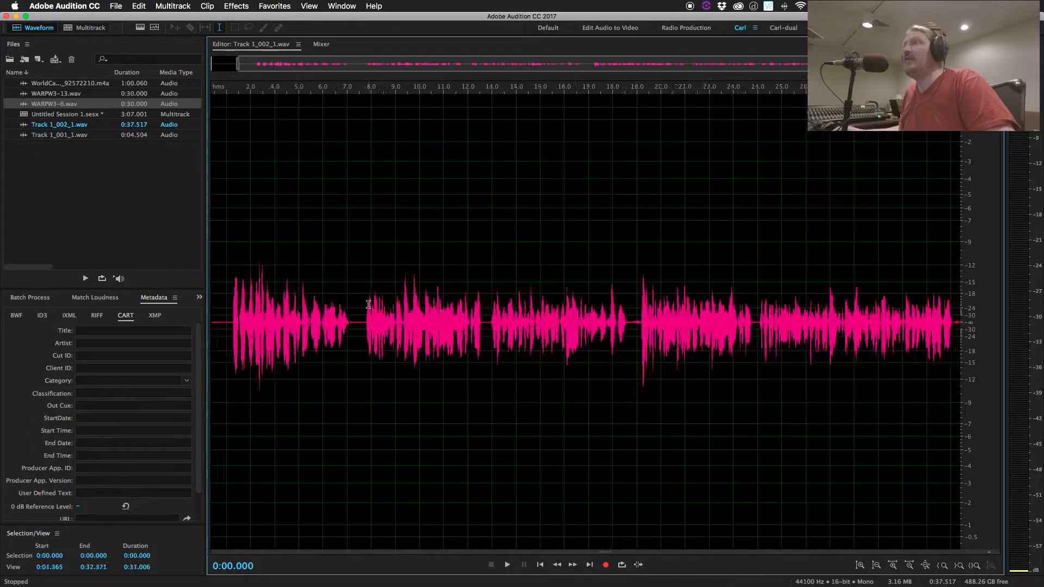
- Cut about 0.23 seconds from the pause at 0:07.500 and about 0.09 seconds from the pause at 0:12.583
double_click(347, 315)
drag(347, 316, 361, 315)
key(Delete)
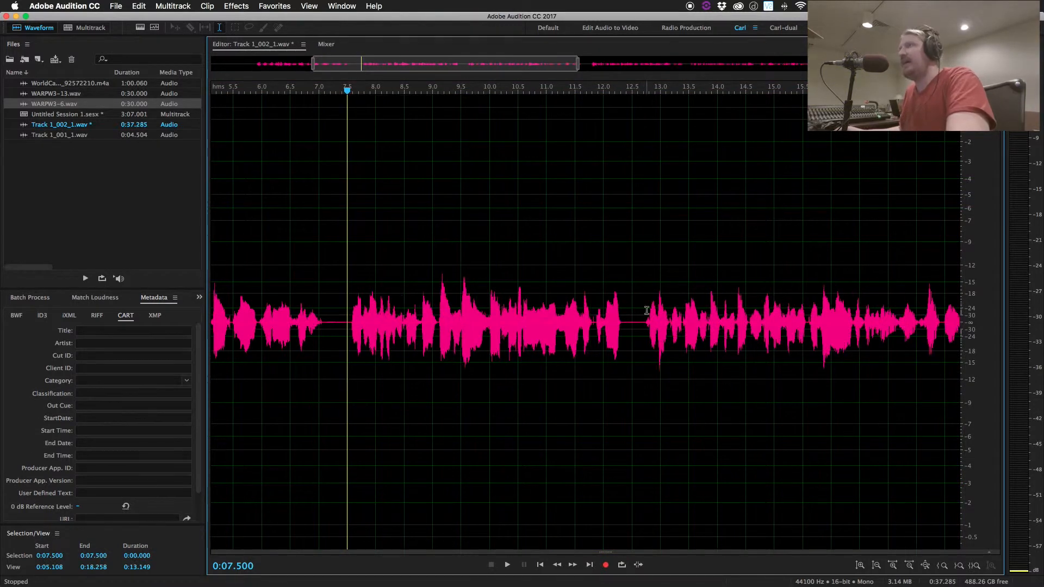
drag(636, 317, 642, 316)
key(Delete)
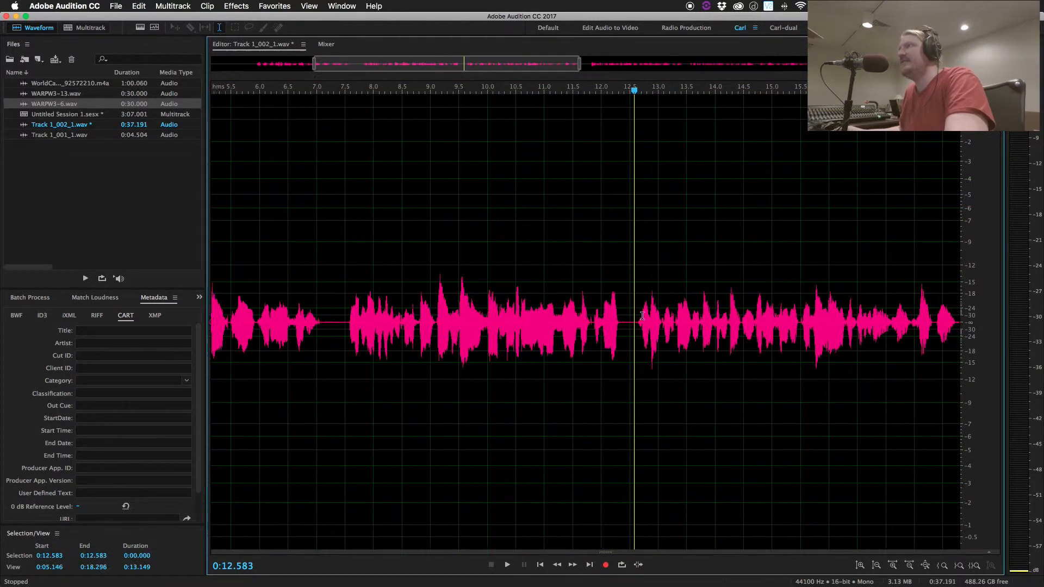
- Cut about 0.08 seconds from the pause at 0:35.000 and about 0.07 seconds from the pause at 0:31.930
scroll(641, 315, right, 10)
scroll(641, 315, right, 10)
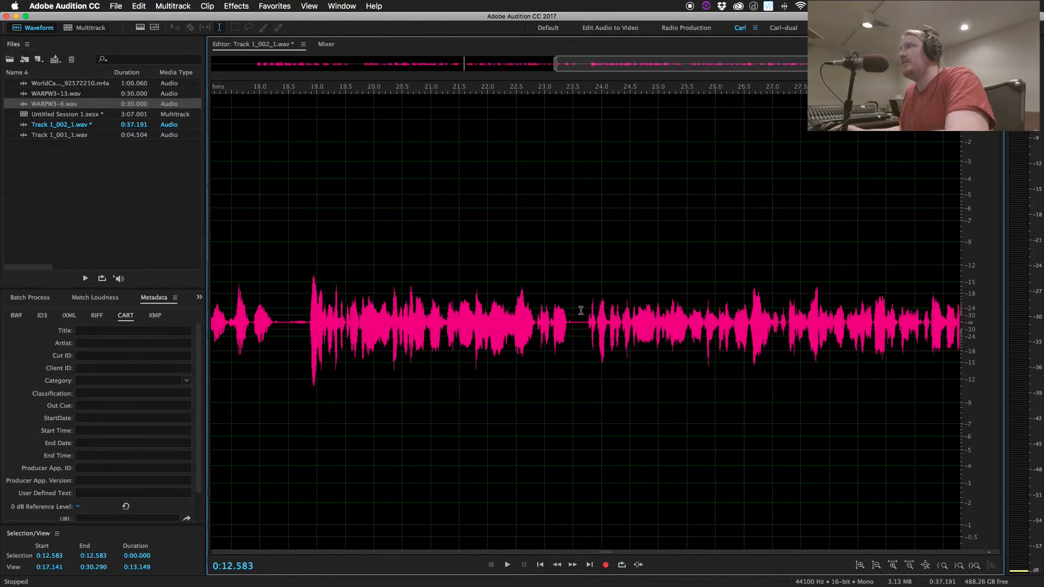
scroll(570, 311, right, 5)
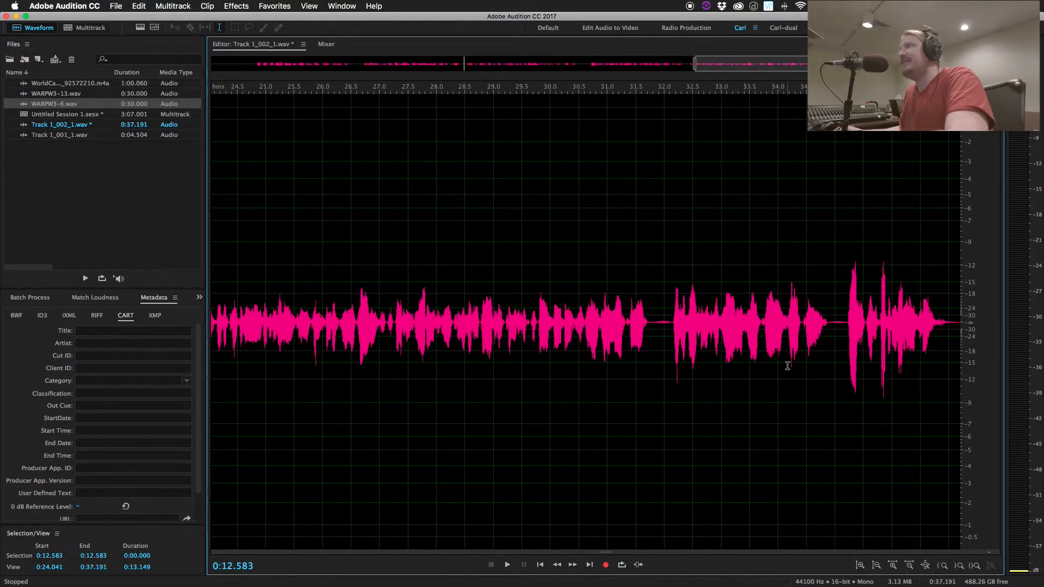
drag(833, 319, 840, 319)
key(Delete)
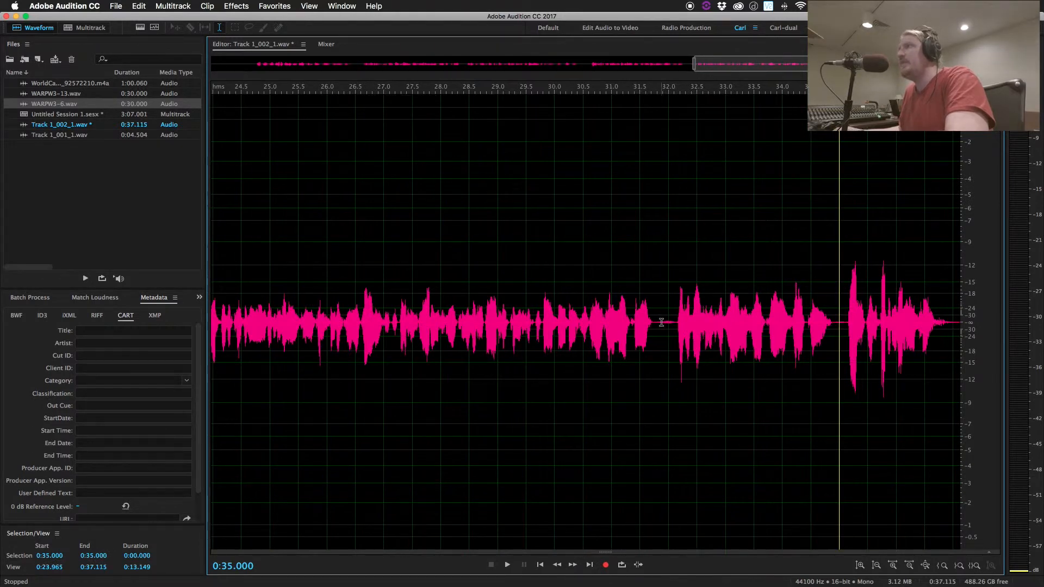
drag(668, 323, 665, 323)
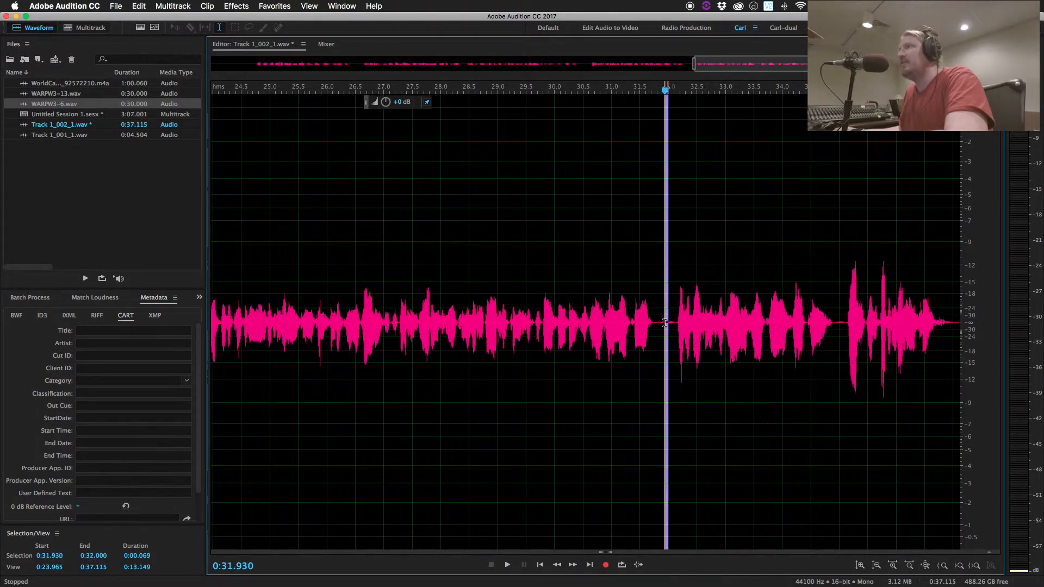
key(Delete)
- Cut about 0.06 seconds from the pause at 0:18.674, before the loud word onset
scroll(679, 354, left, 6)
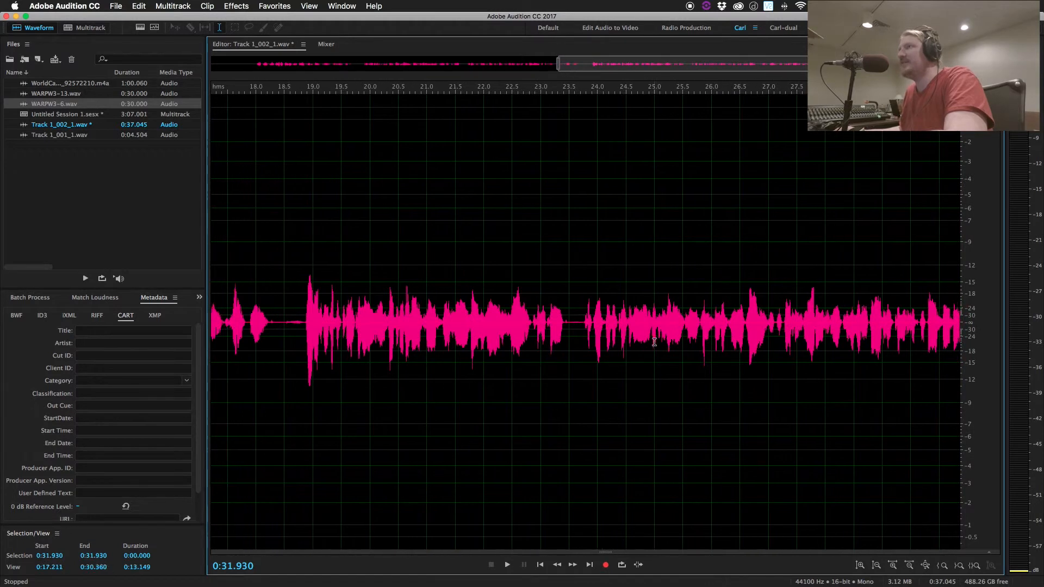
scroll(430, 321, left, 1)
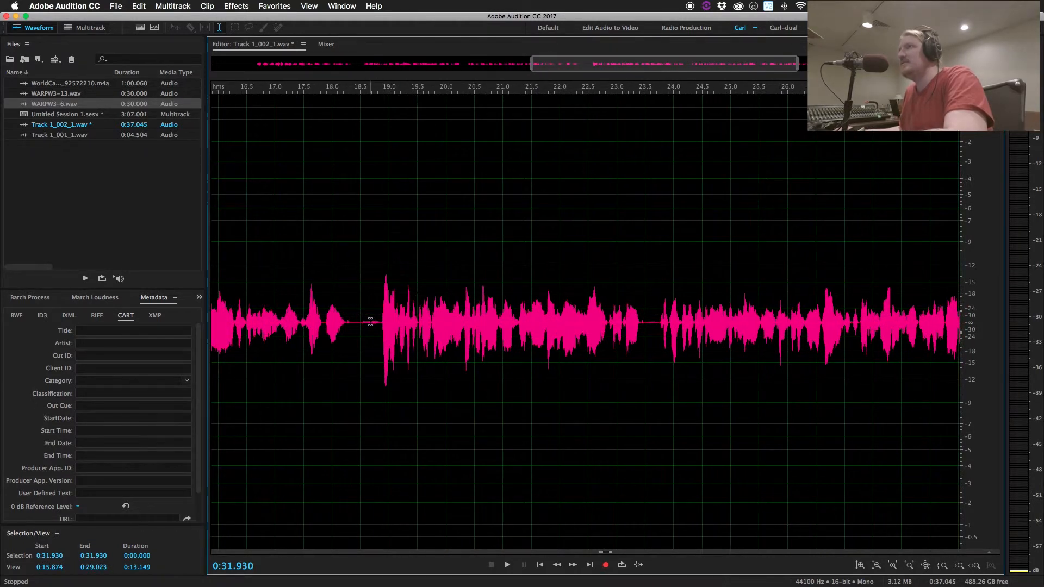
drag(370, 322, 373, 322)
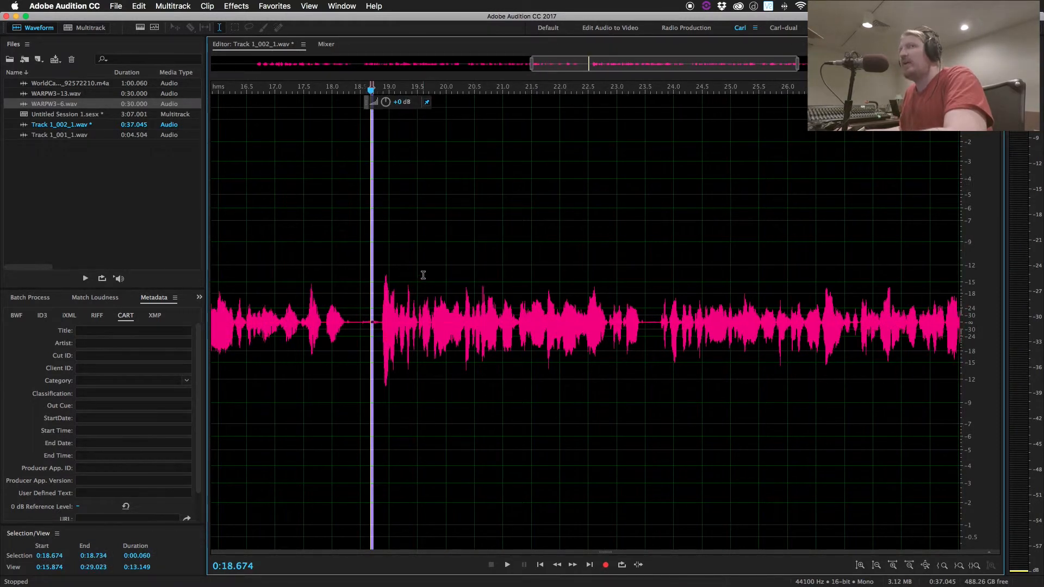
key(Delete)
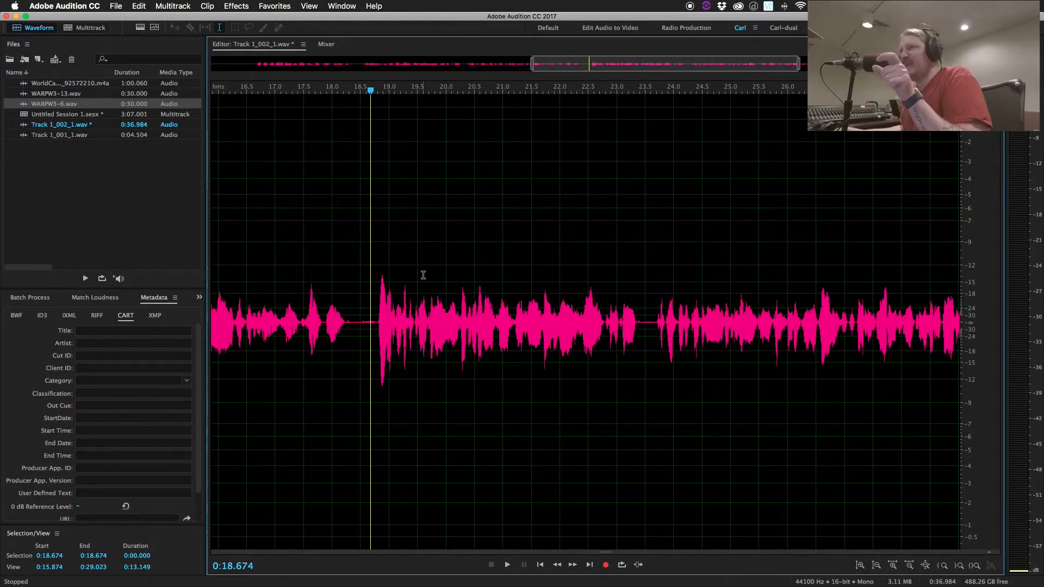
- Back in the multitrack session, move the Track 1 voice clip about 0.3 seconds later and trim its end to the music's end
key(0)
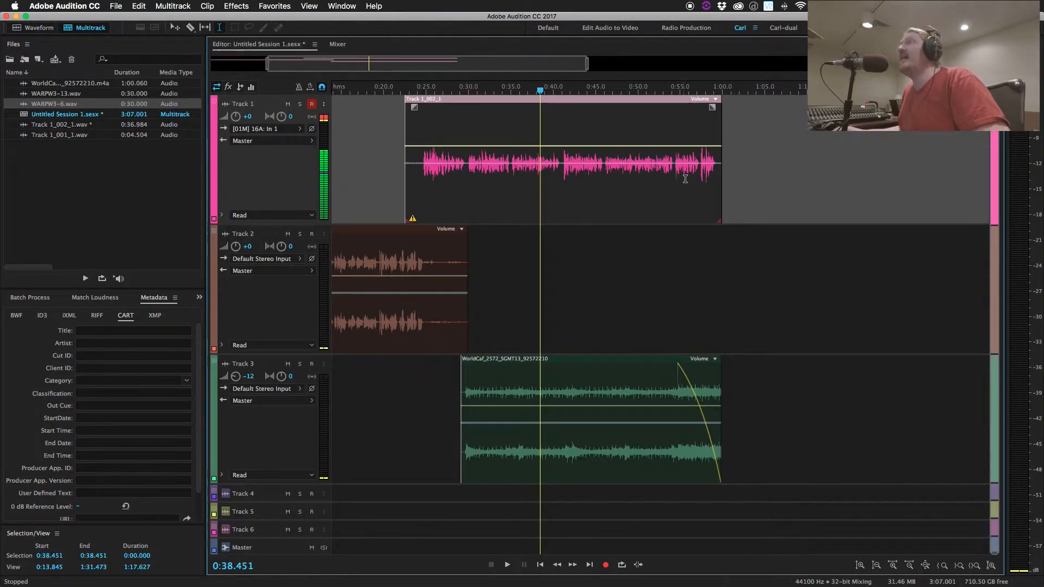
scroll(707, 201, up, 5)
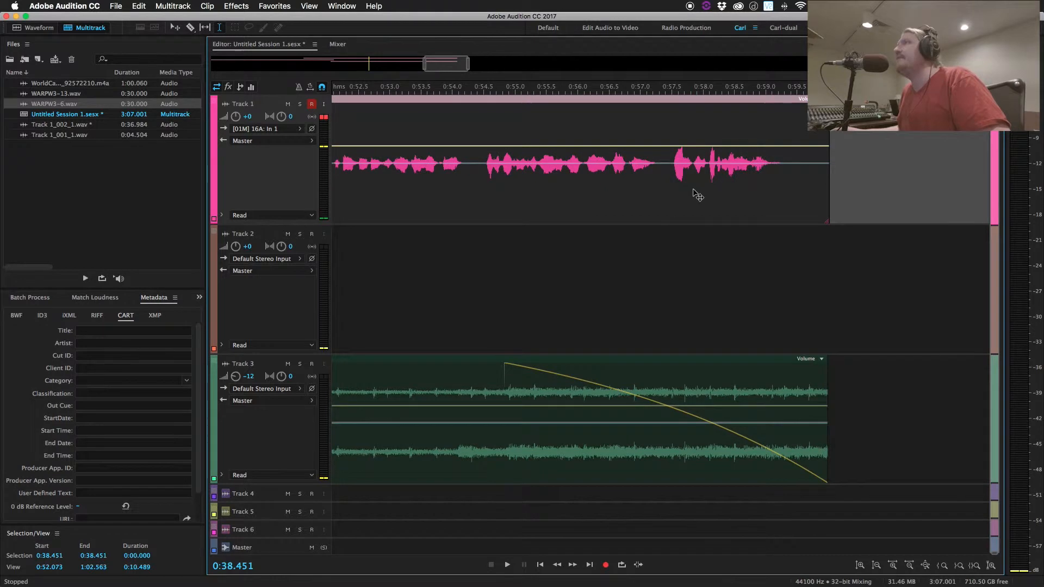
drag(703, 190, 711, 190)
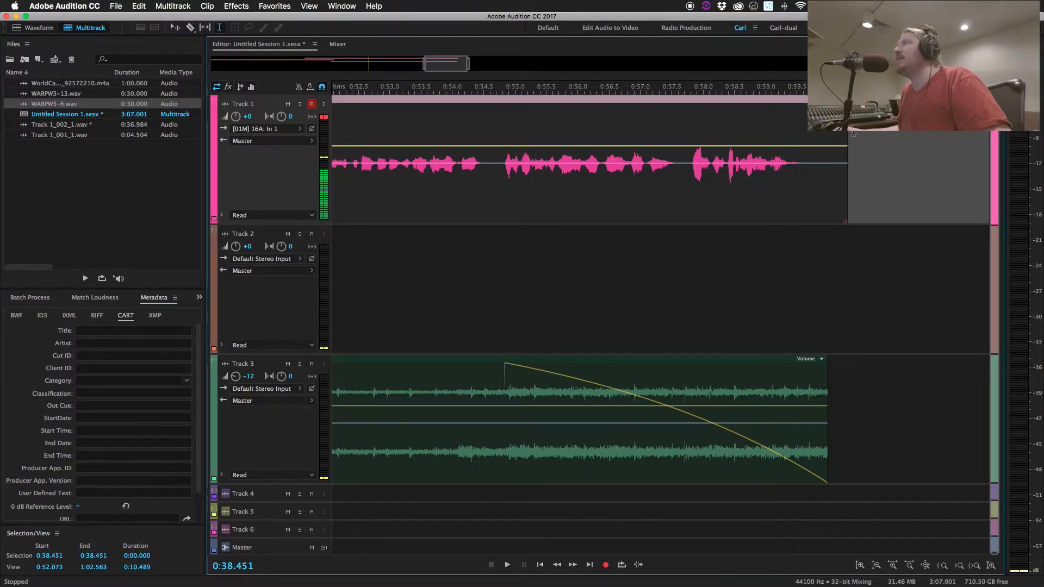
scroll(750, 135, down, 5)
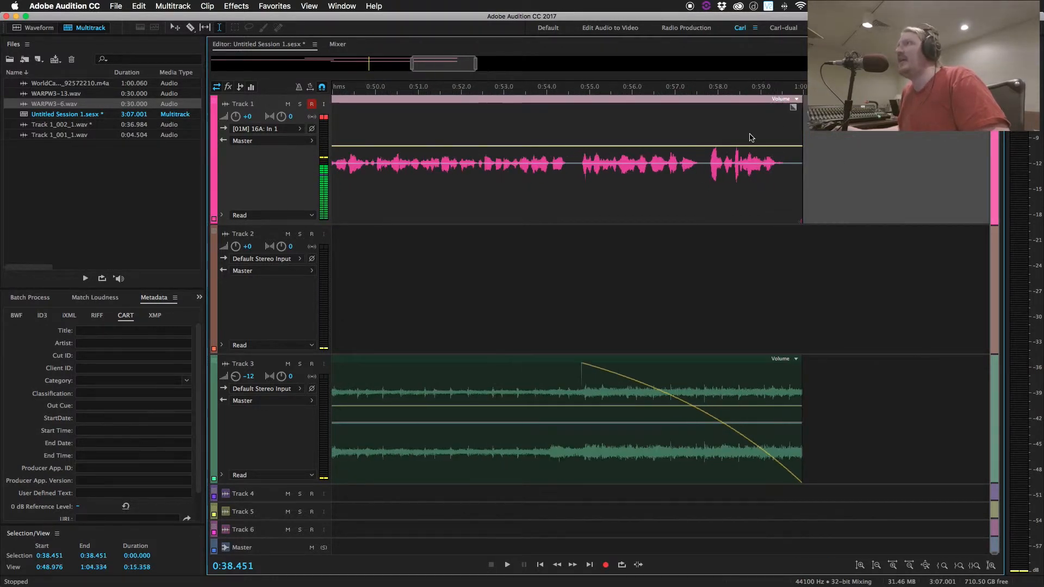
- Play the Track 2 to Track 1 transition from 0:23.873 and the ending of the voice take from 0:58.204
scroll(749, 134, left, 3)
click(533, 163)
key(space)
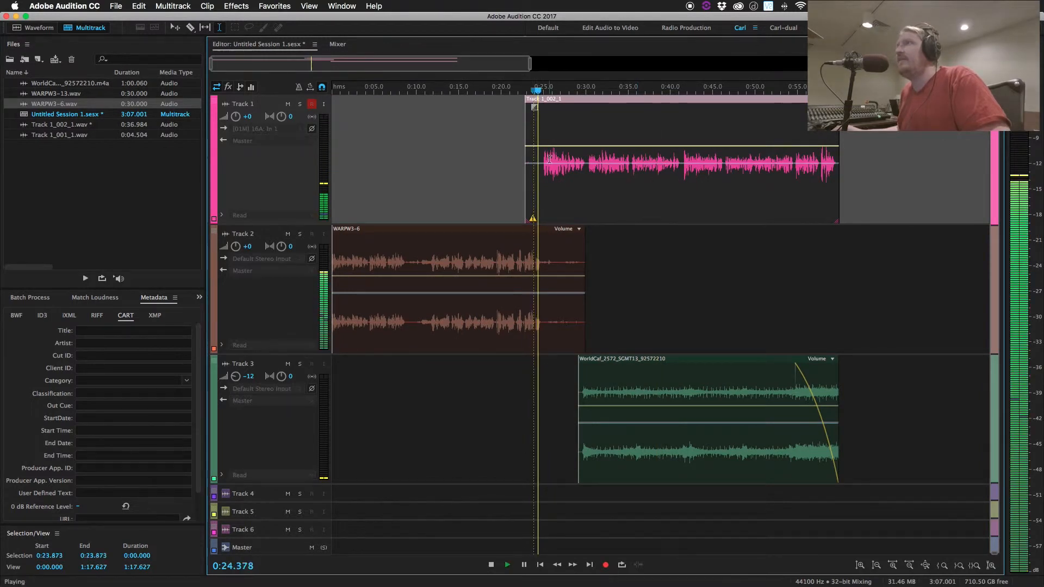
click(829, 160)
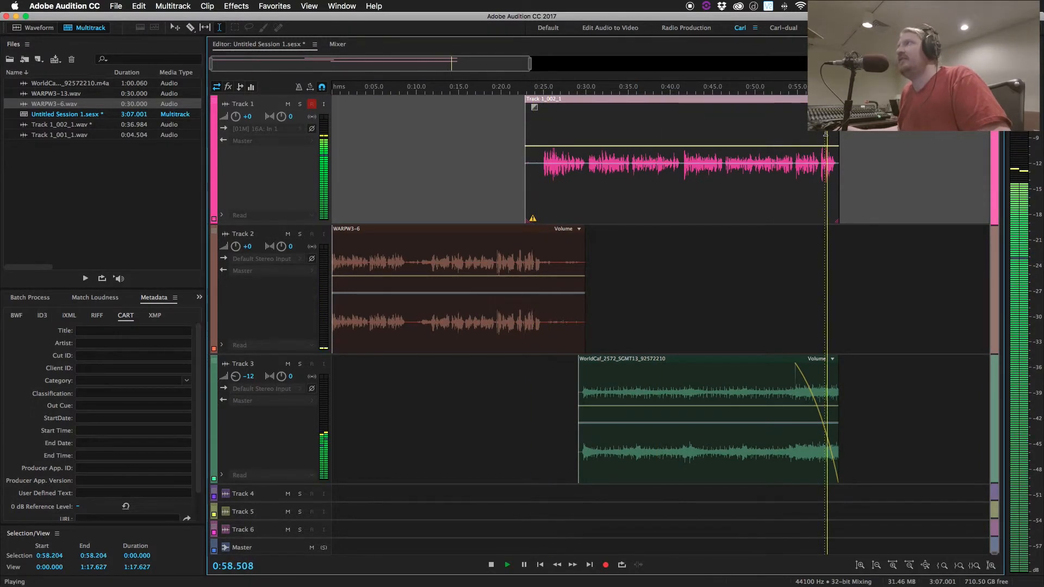
key(space)
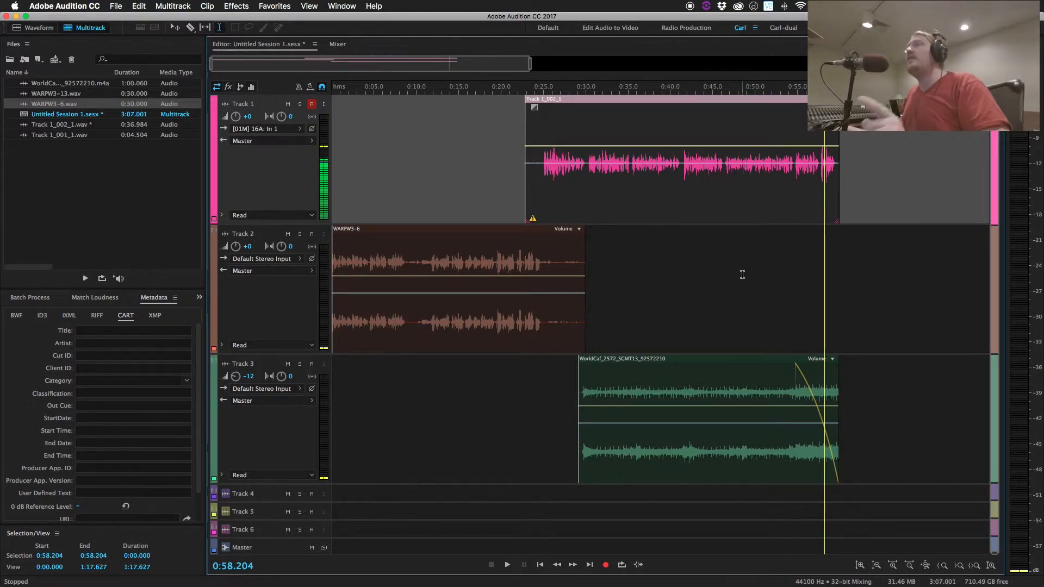
- Set the title in the session's CART metadata to "CDN voicetrack"
click(100, 341)
click(101, 332)
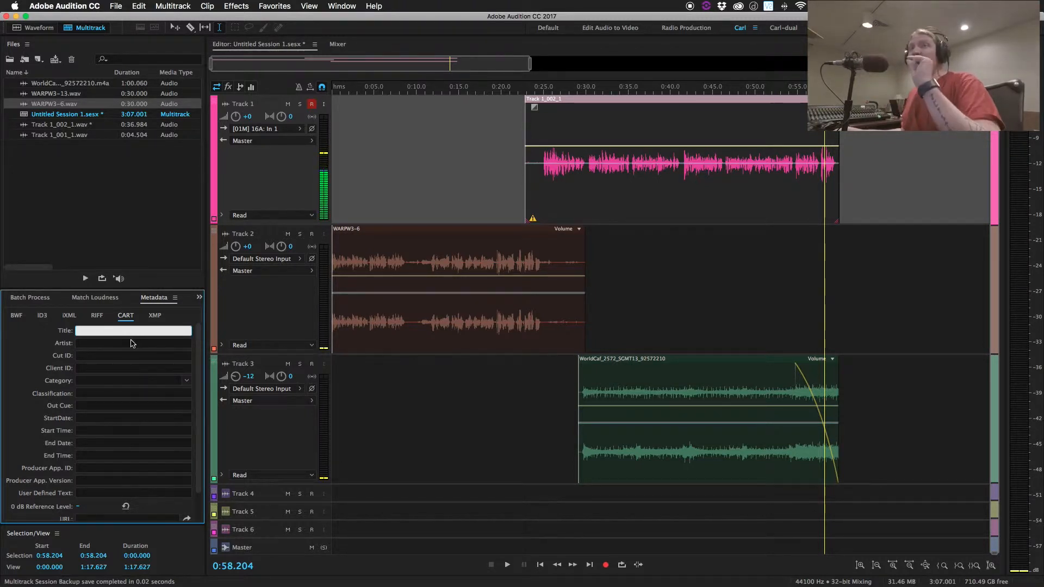
click(96, 357)
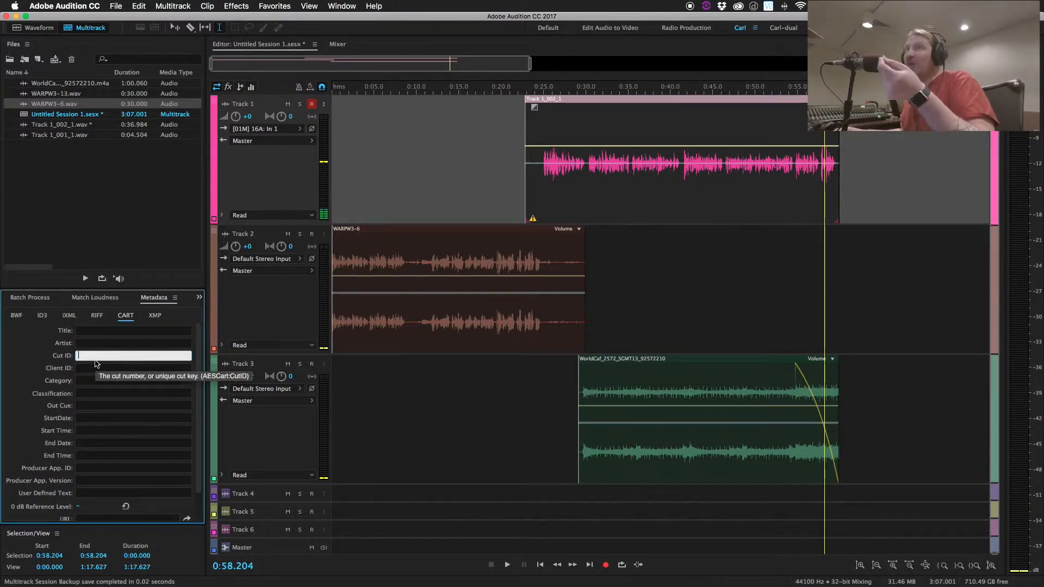
click(93, 332)
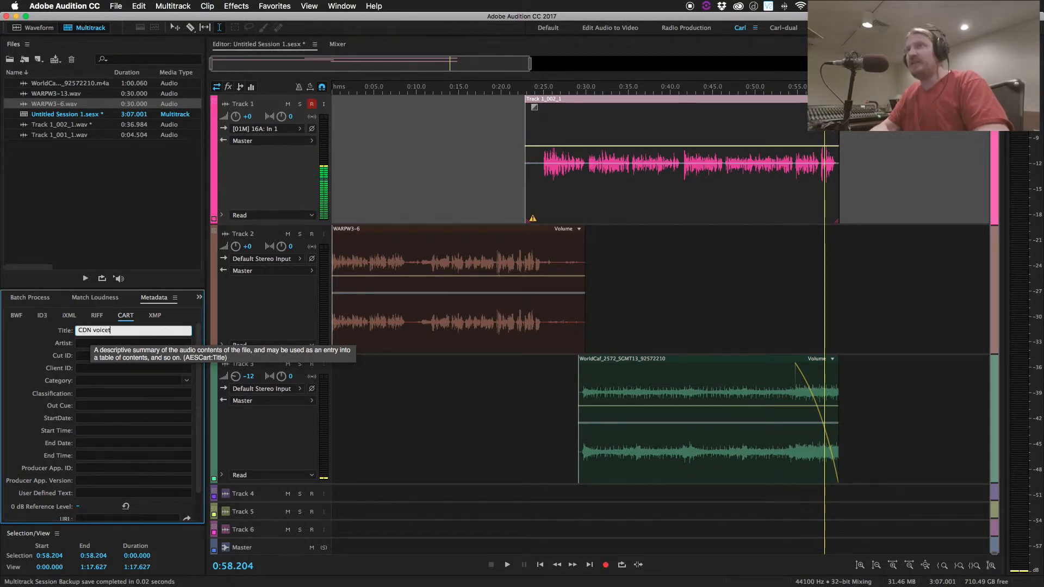
key(super+a)
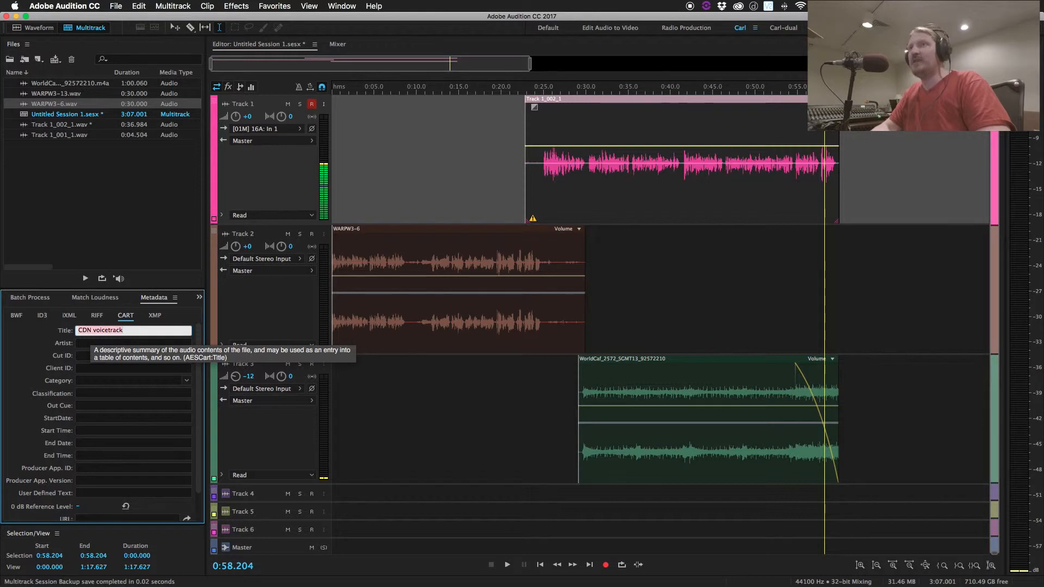
- Set the CART metadata's cut ID to we1320000 and its classification to vtk
click(100, 358)
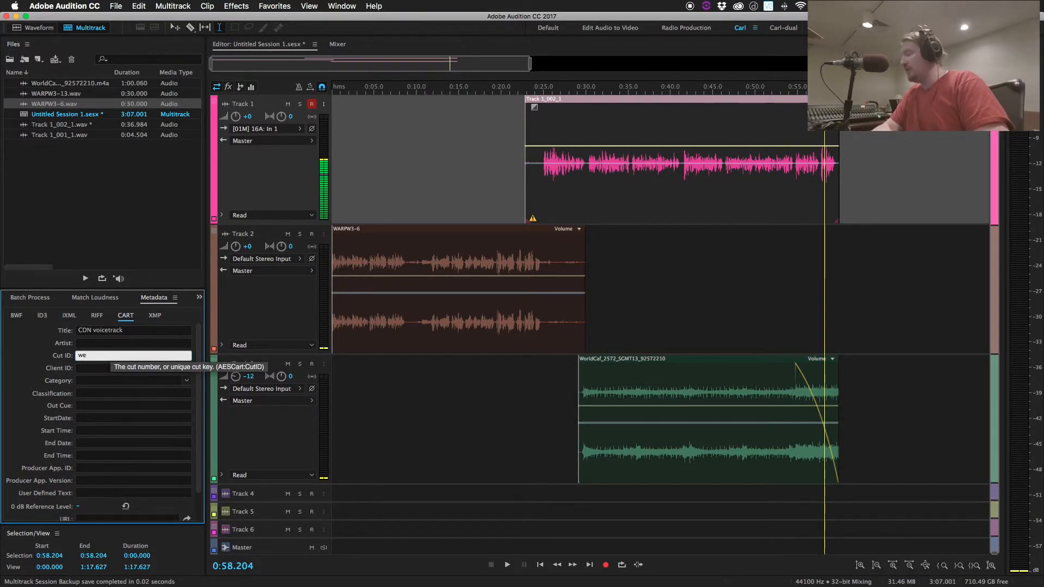
text(we1320000)
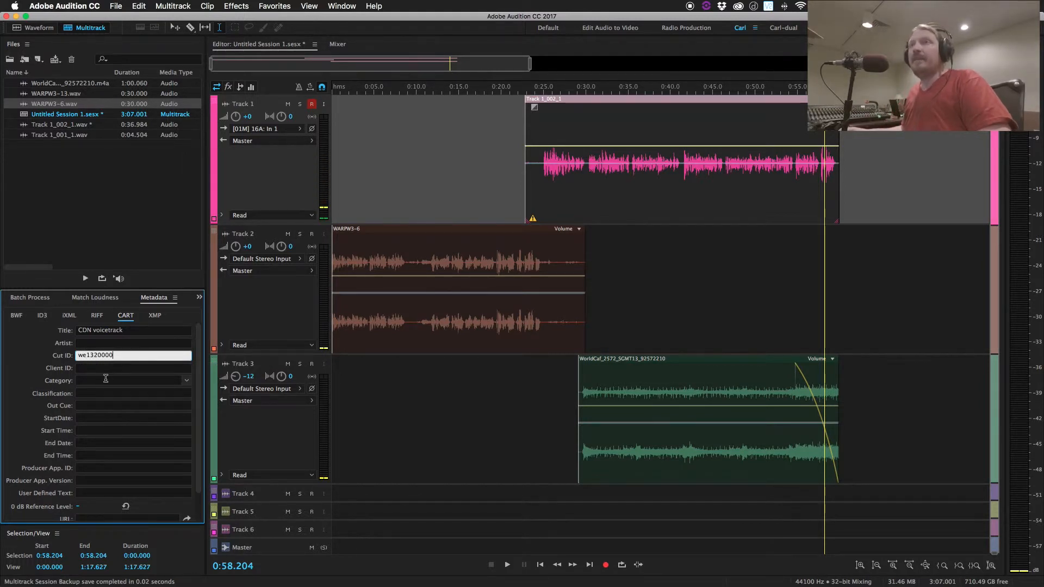
key(Tab)
key(Tab)
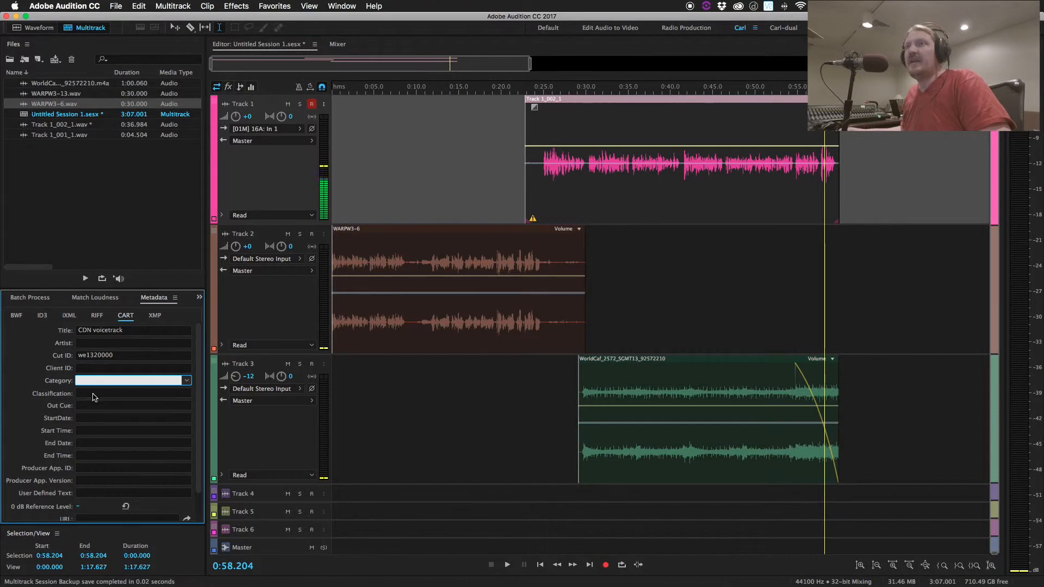
key(Tab)
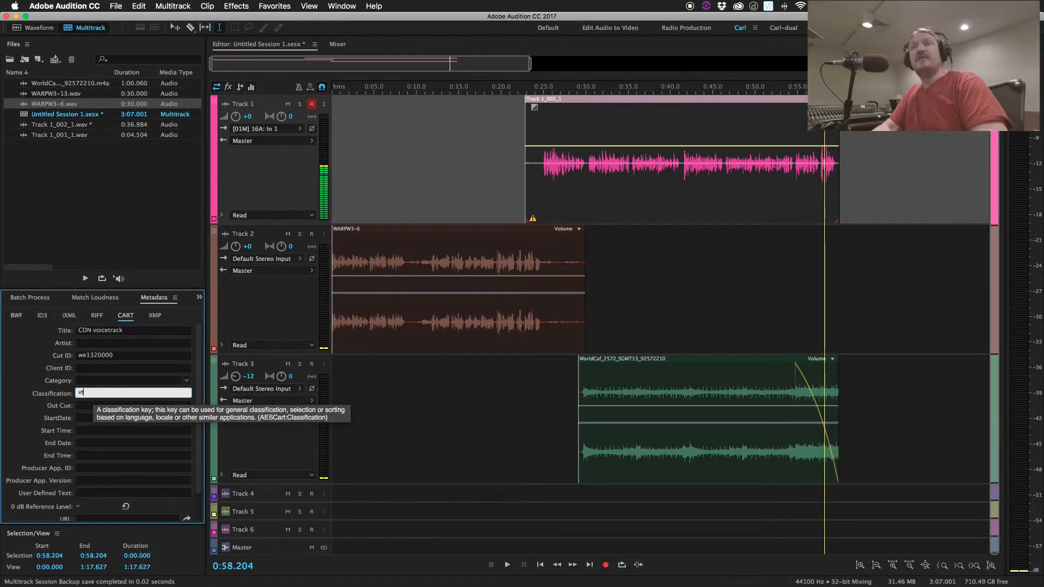
- Set the CART metadata's start date to 1900/01/01 and its end date to 2017/04/20
click(120, 419)
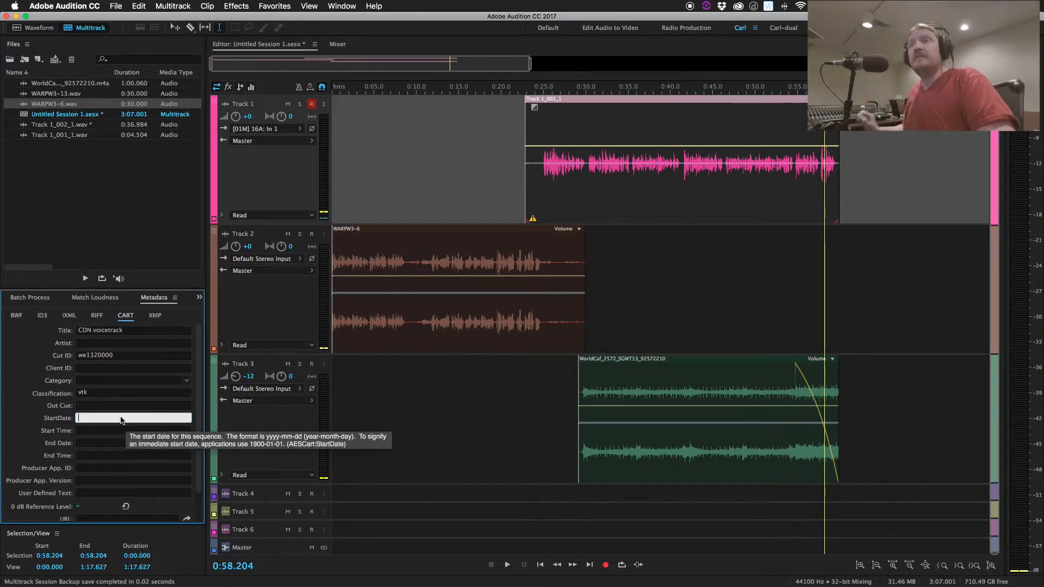
text(1900/01/01)
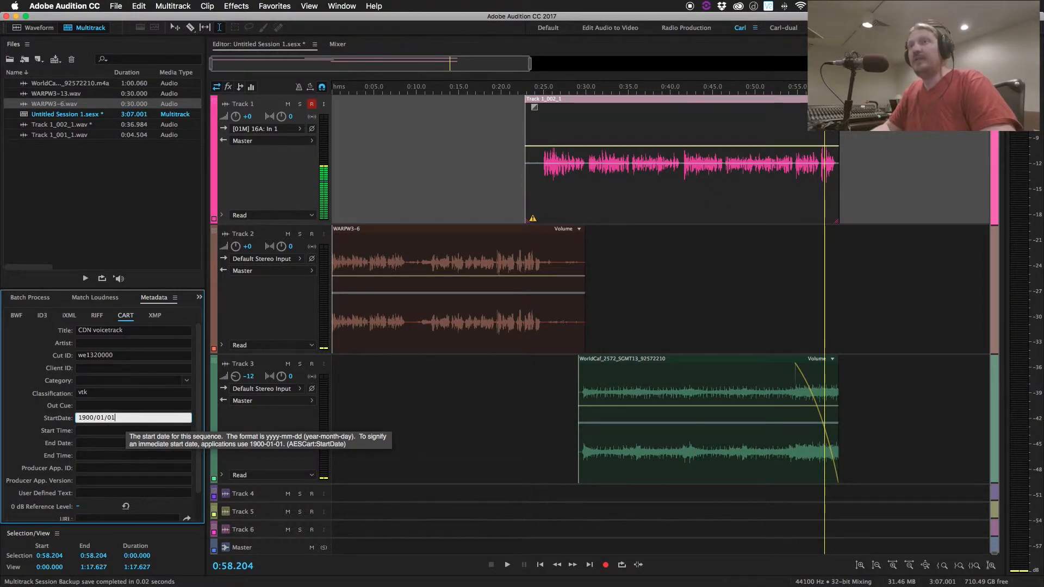
key(Return)
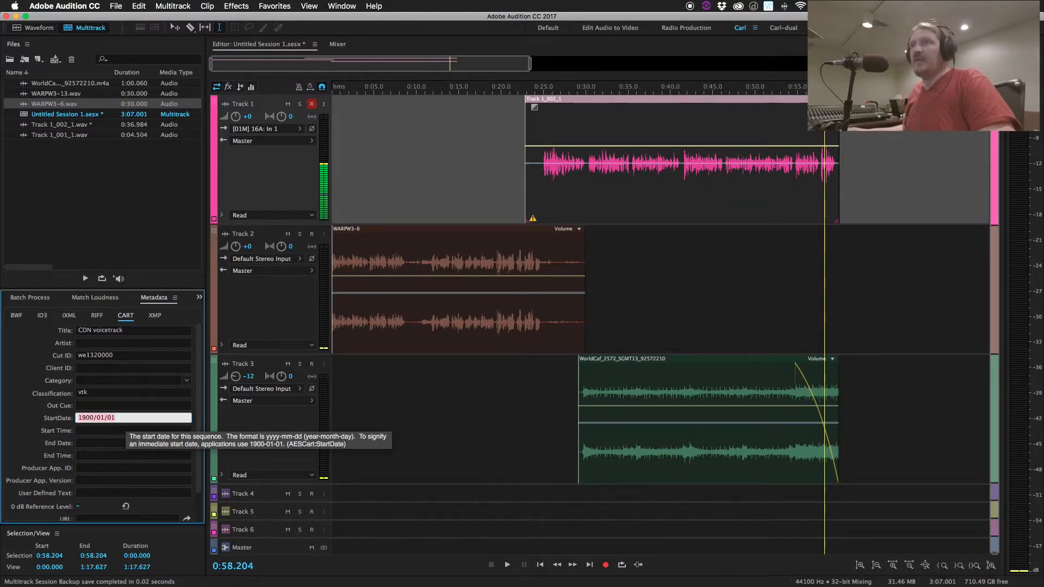
click(100, 444)
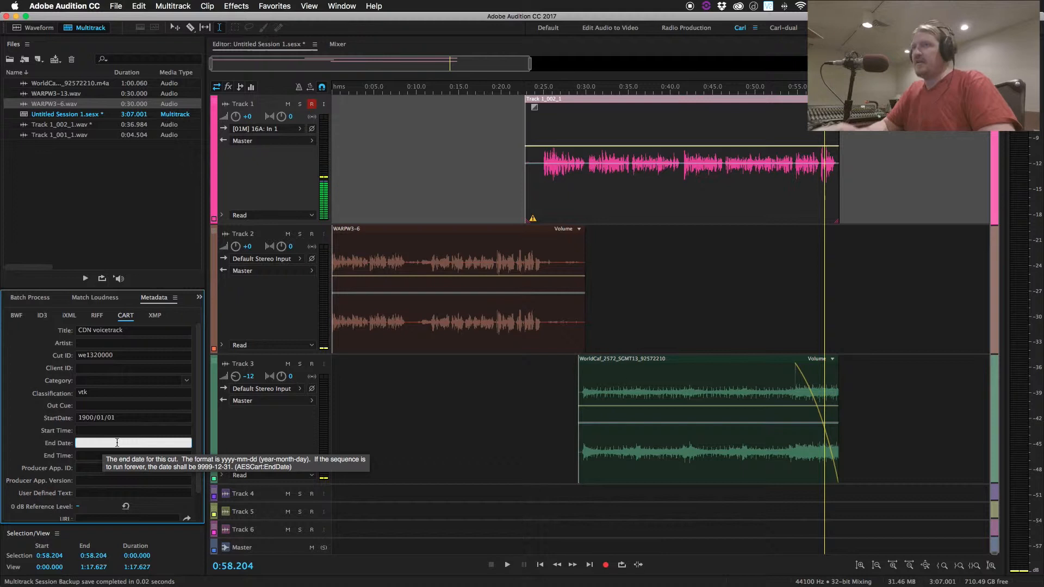
text(2017/04/20)
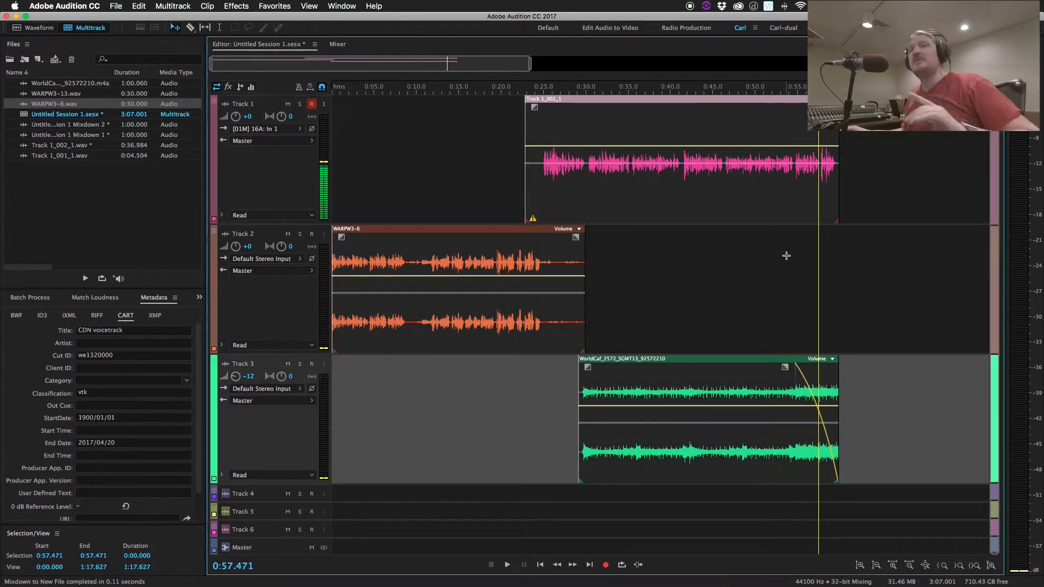
- Match the Track 1 voice clip's loudness to ITU-R BS.1770-3 with a -23 LUFS target and 0 LU tolerance
click(867, 280)
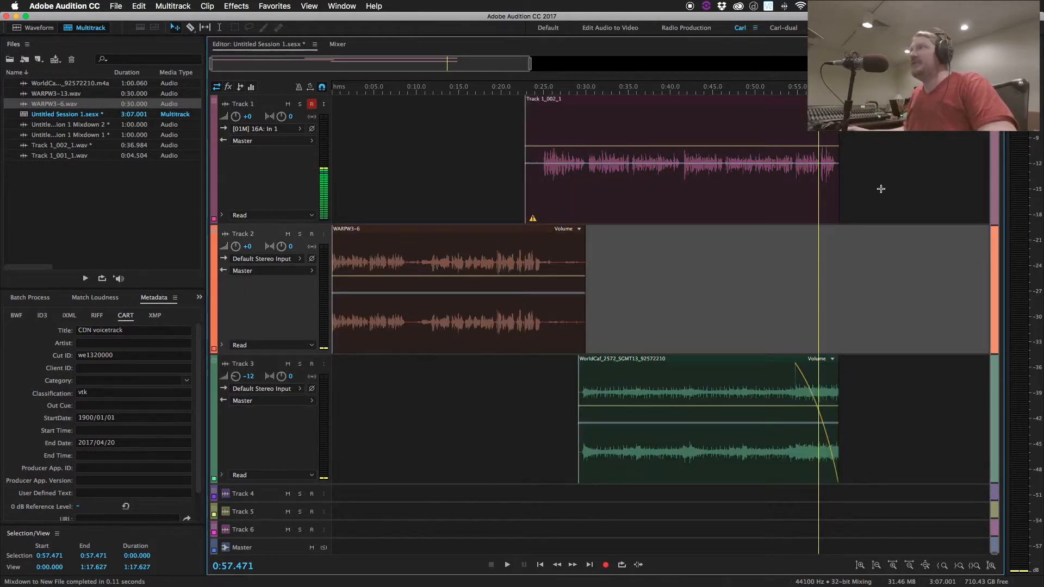
click(789, 206)
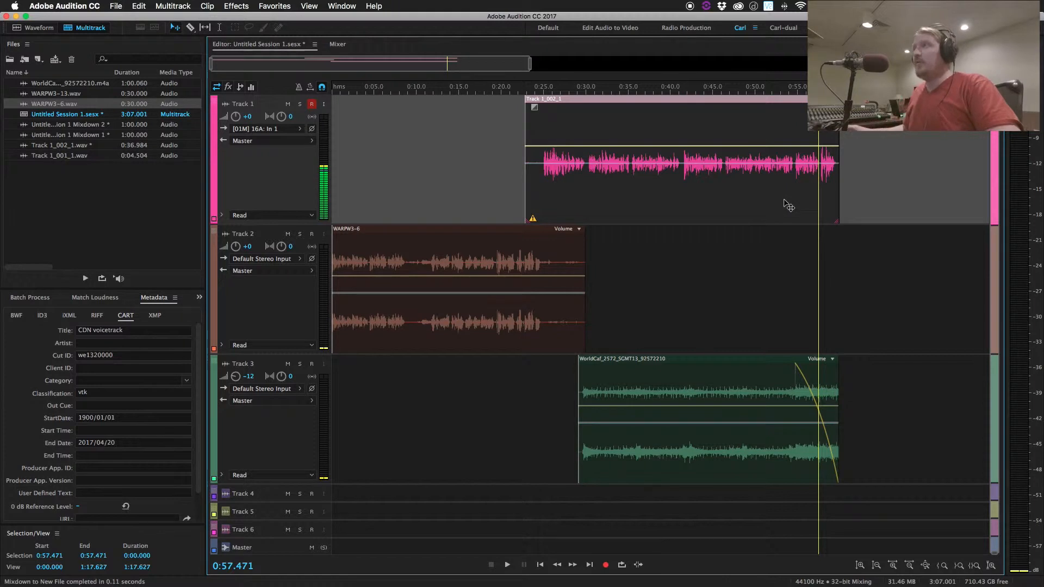
right_click(786, 205)
click(821, 317)
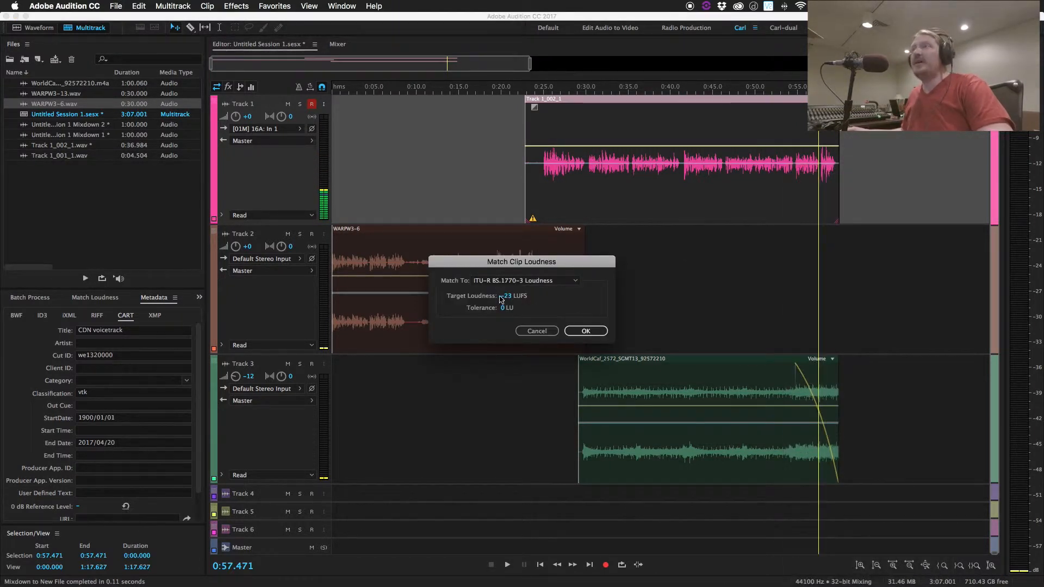
click(586, 331)
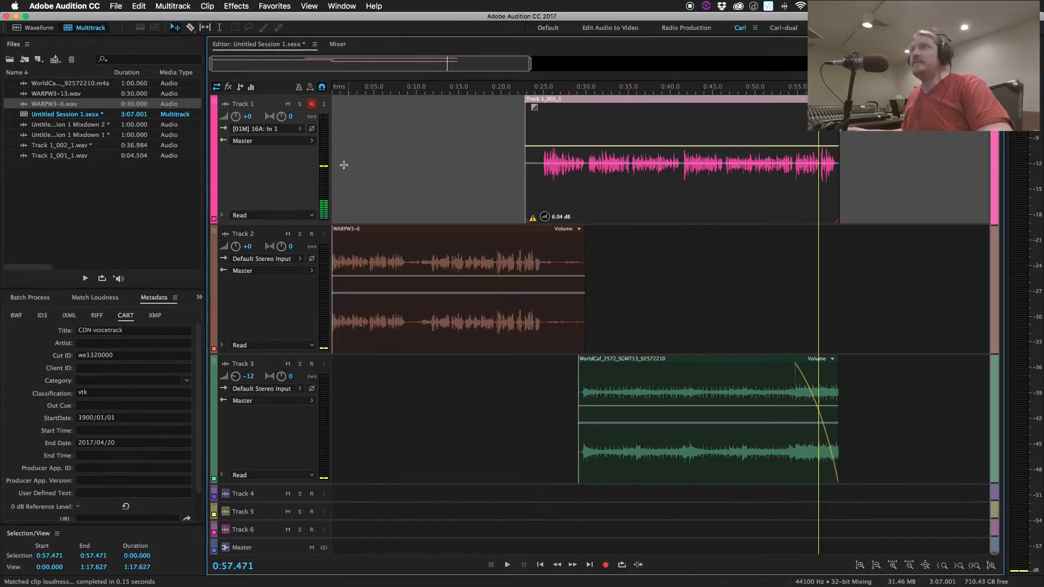
right_click(496, 247)
click(390, 225)
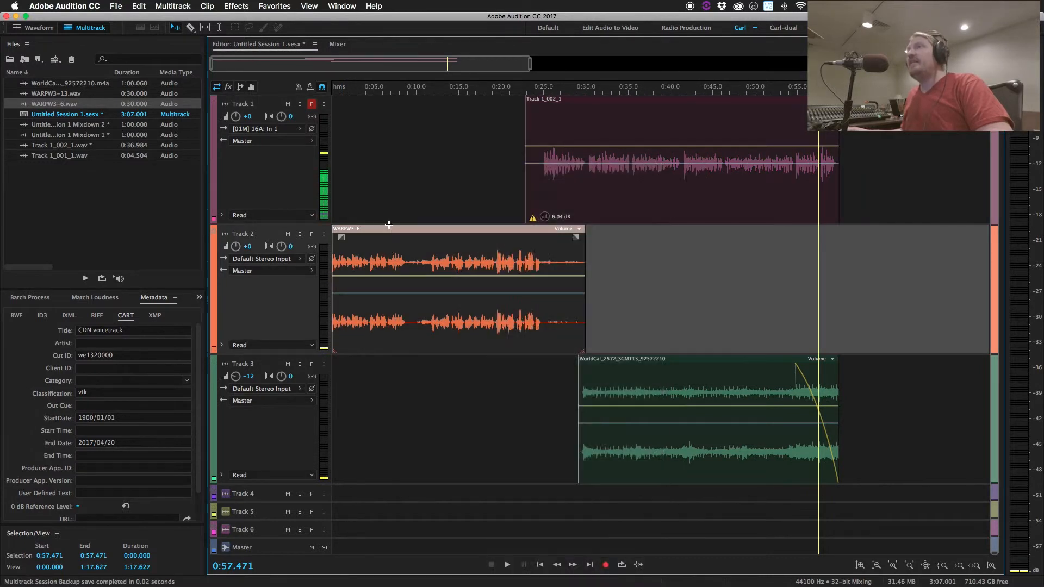
right_click(394, 254)
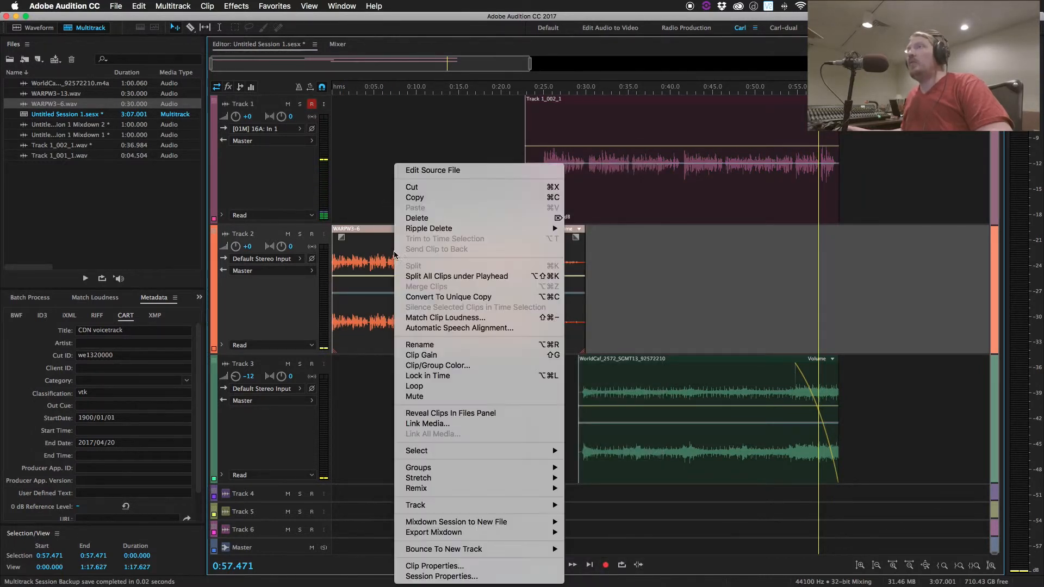
click(440, 318)
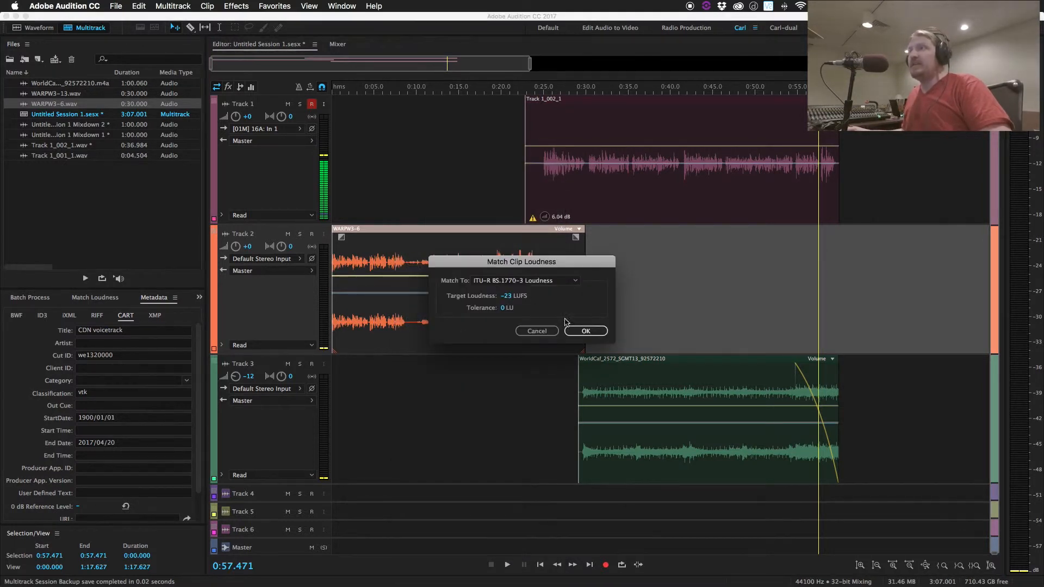
click(536, 331)
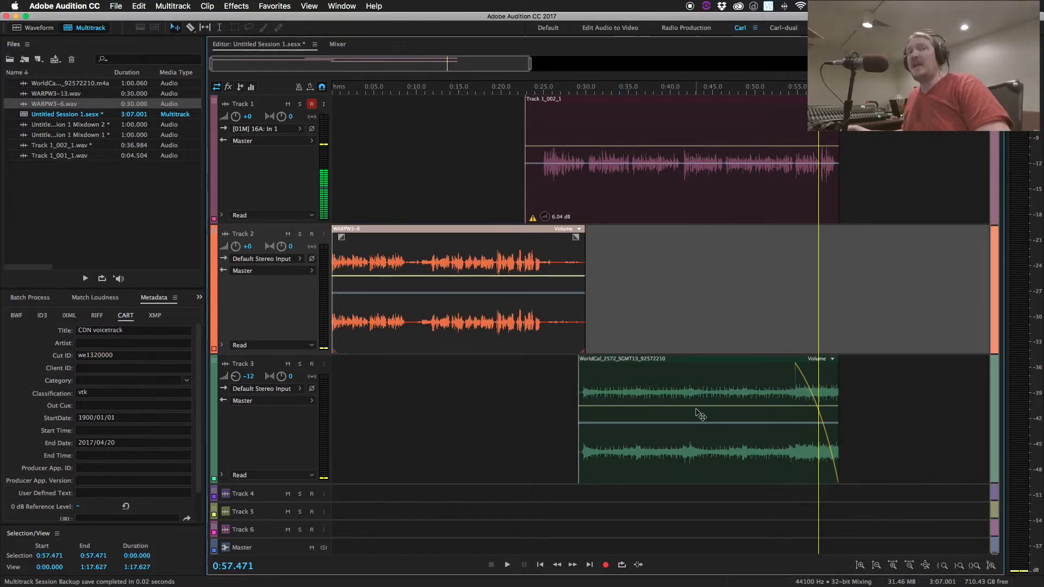
- Select the clips on all three tracks and match their loudness to ITU-R BS.1770-3 with a -23 LUFS target and 0 LU tolerance
click(853, 418)
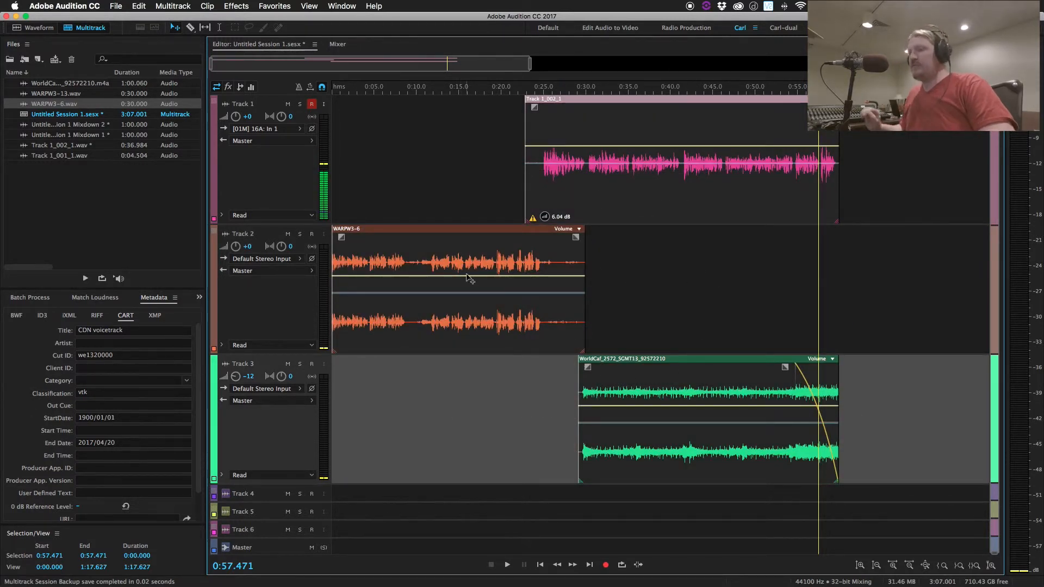
click(175, 7)
right_click(497, 258)
click(853, 287)
drag(933, 401, 517, 164)
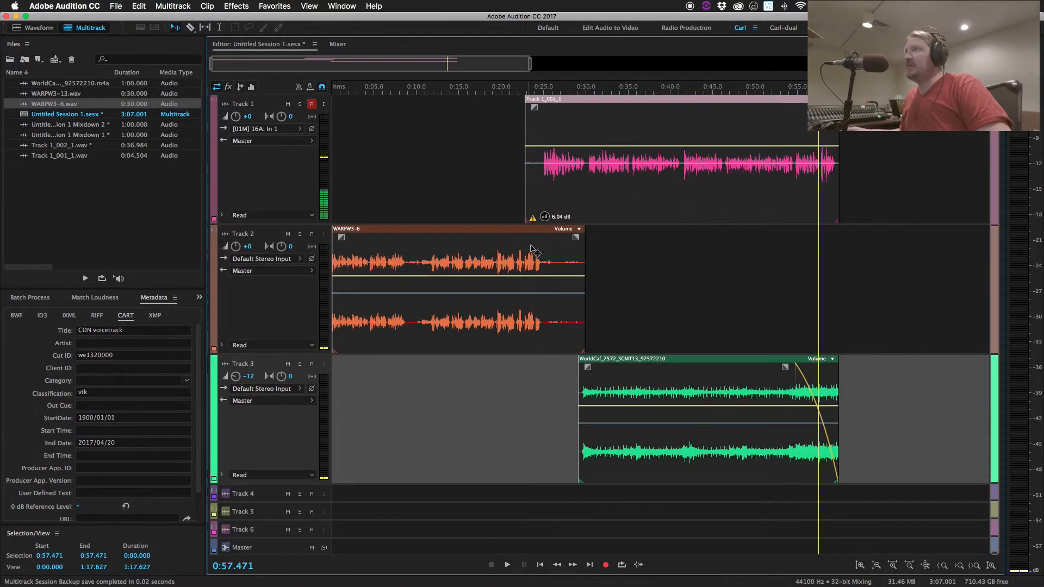
right_click(517, 164)
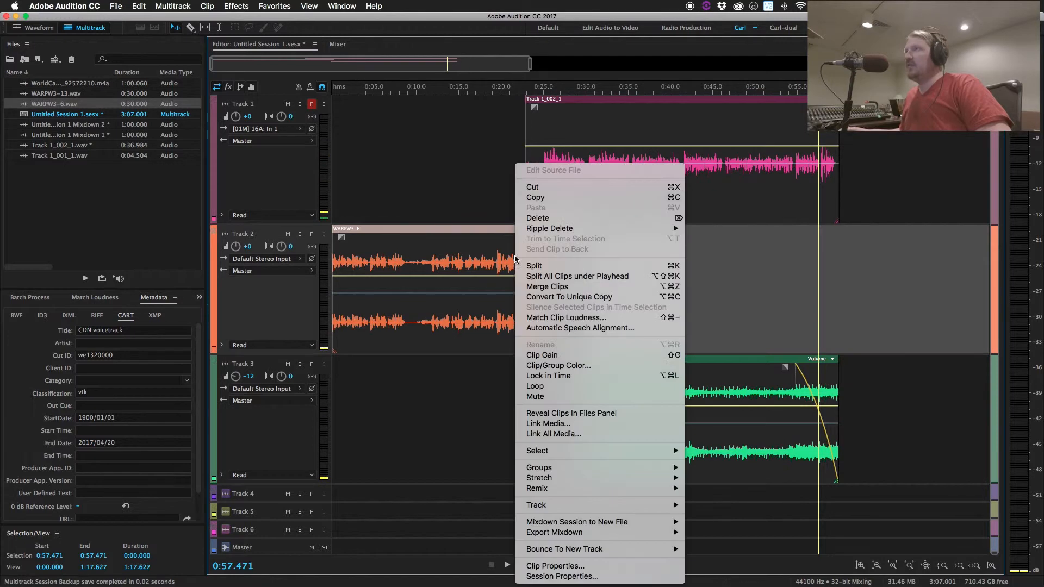
click(578, 318)
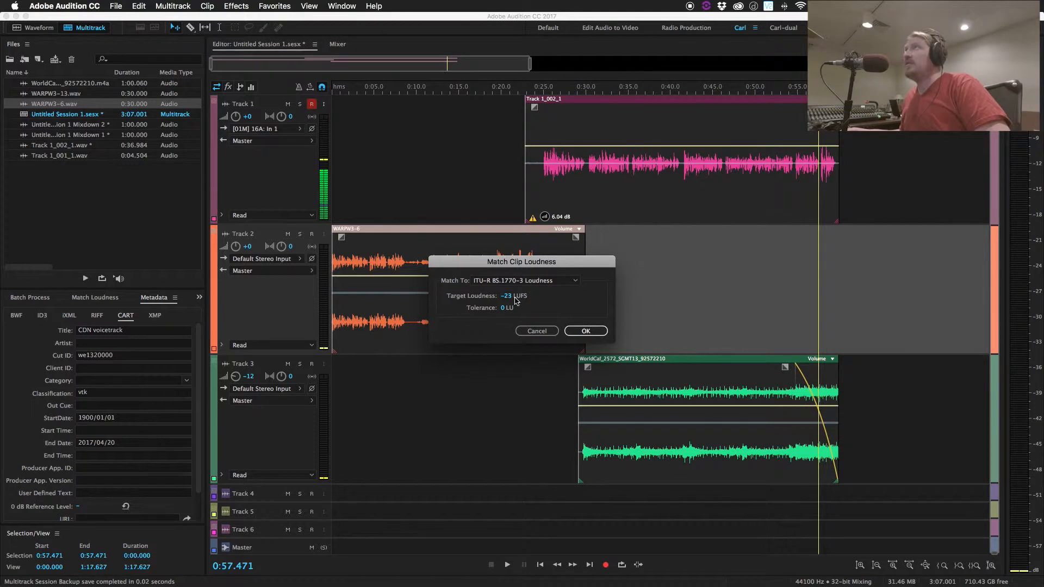
click(583, 332)
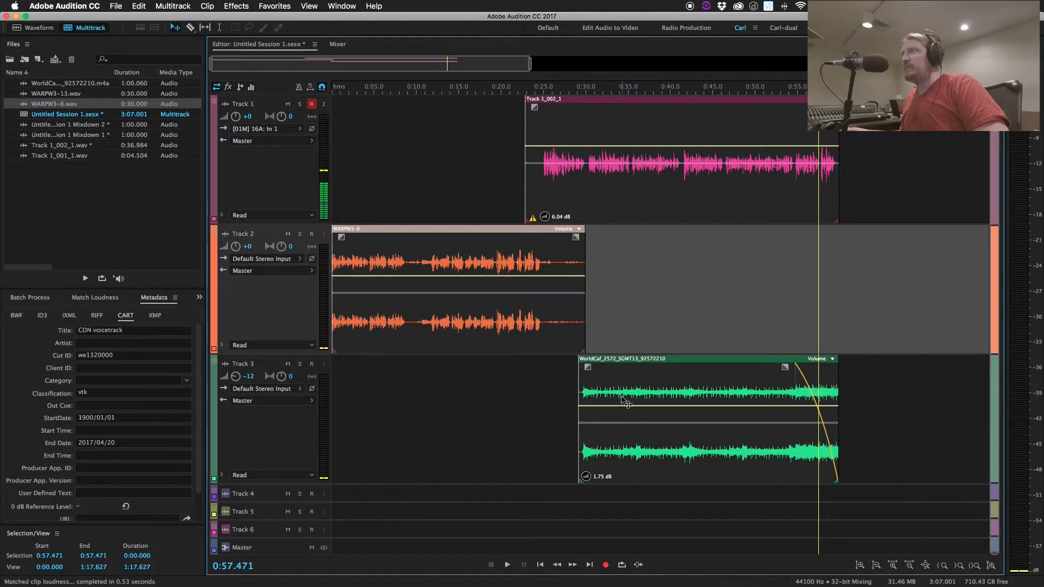
- Deselect the clips and undo the clip loudness matching, including the earlier match on the Track 1 voice clip
key(t)
click(753, 305)
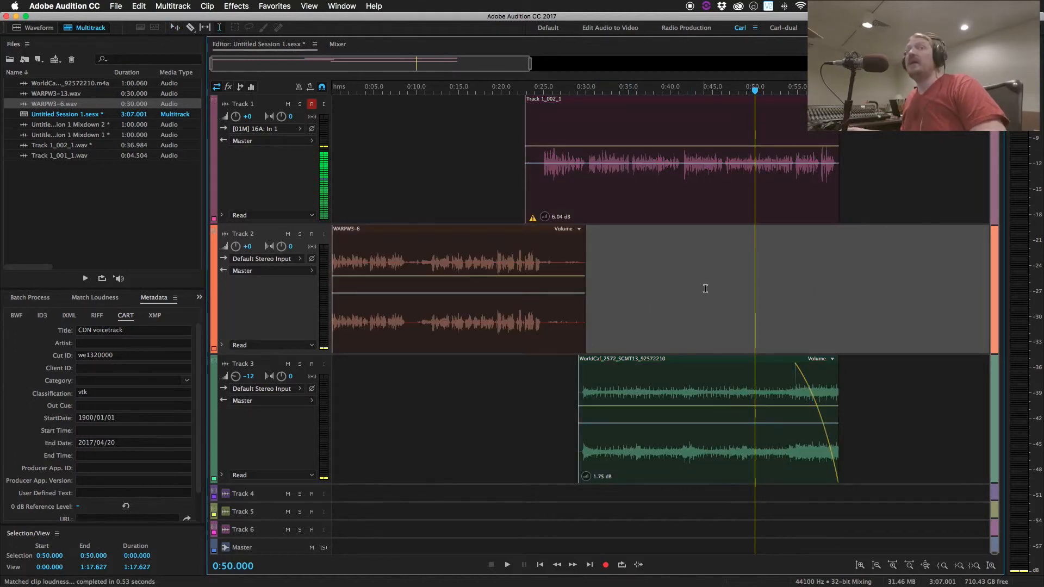
key(v)
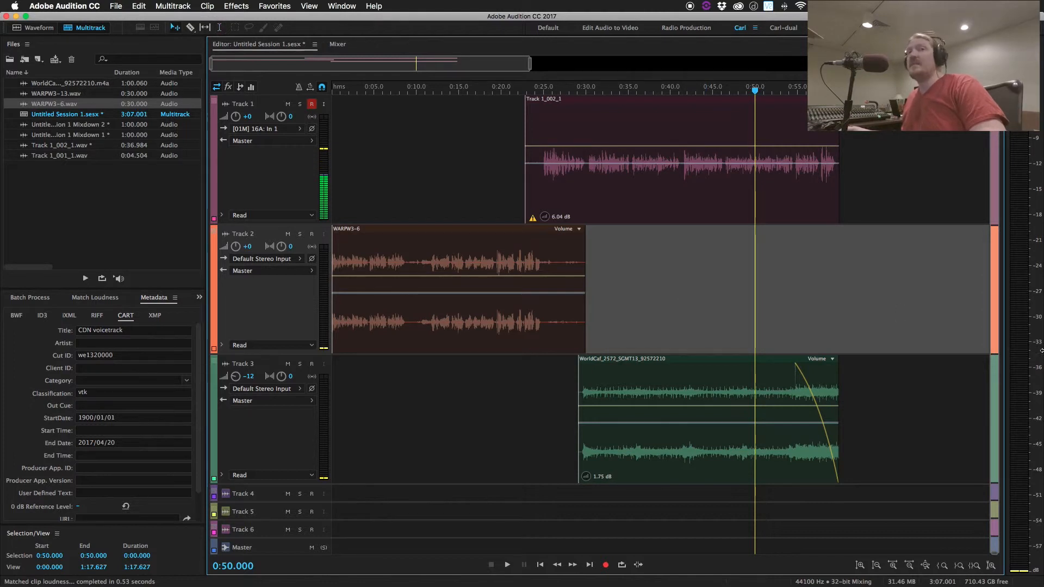
key(super+z)
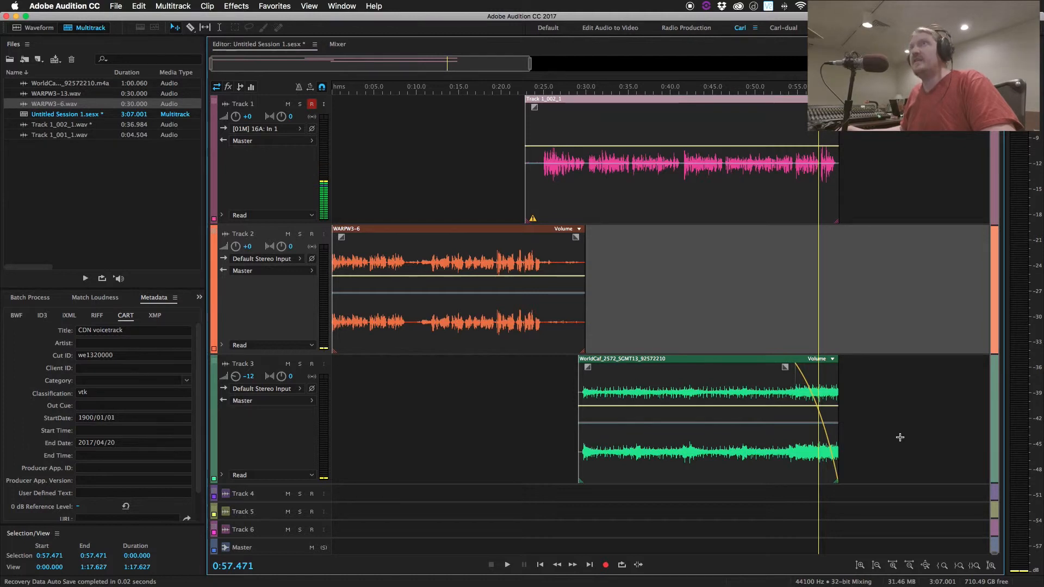
drag(917, 430, 435, 126)
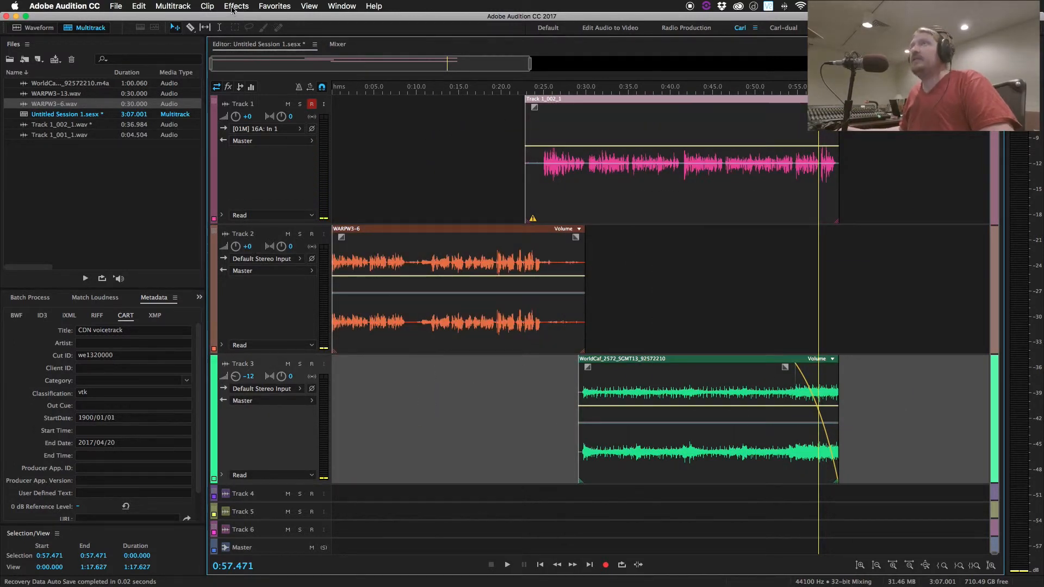
click(172, 6)
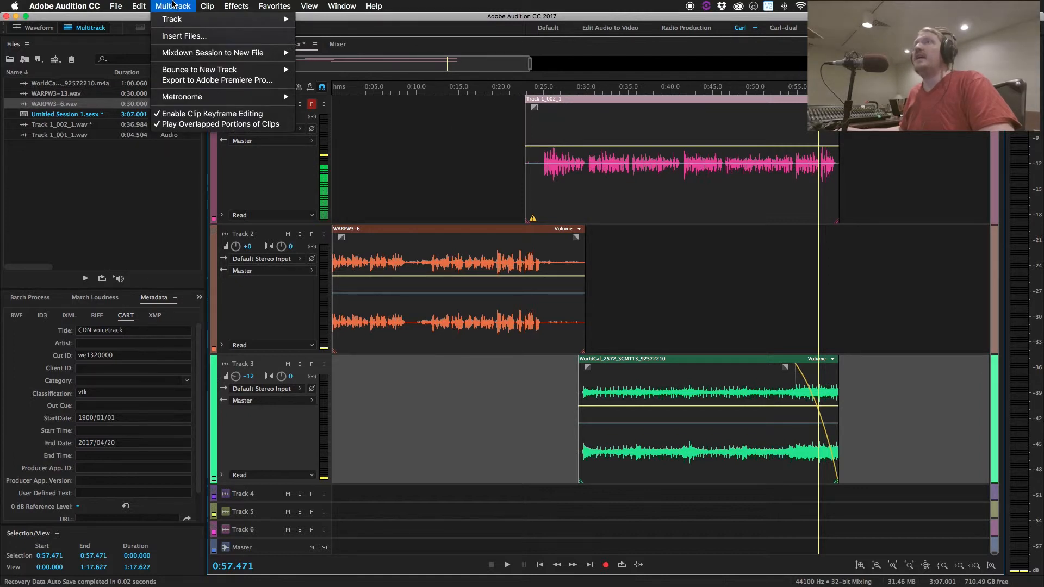
mouse_move(188, 52)
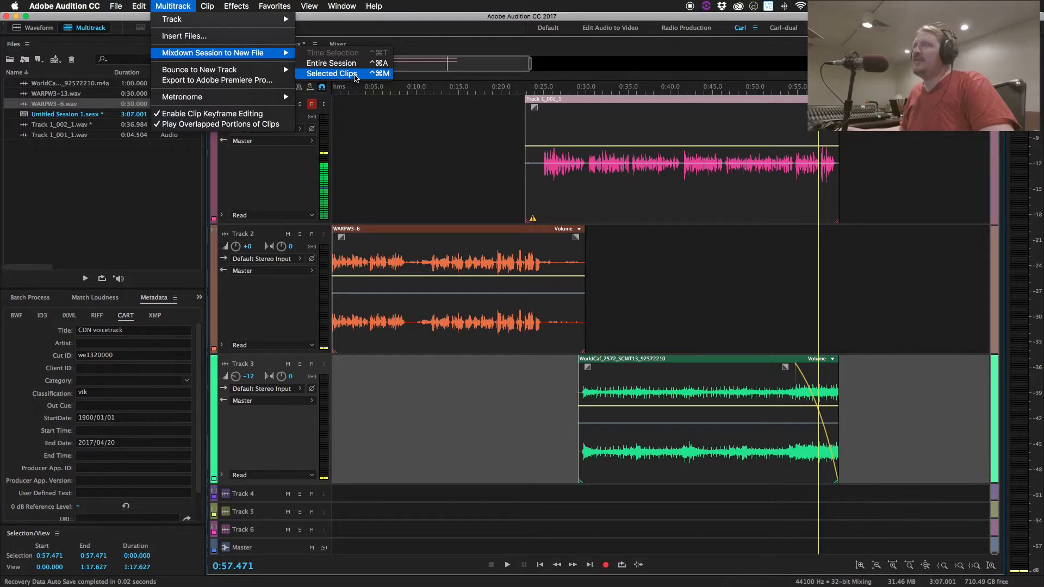
click(356, 77)
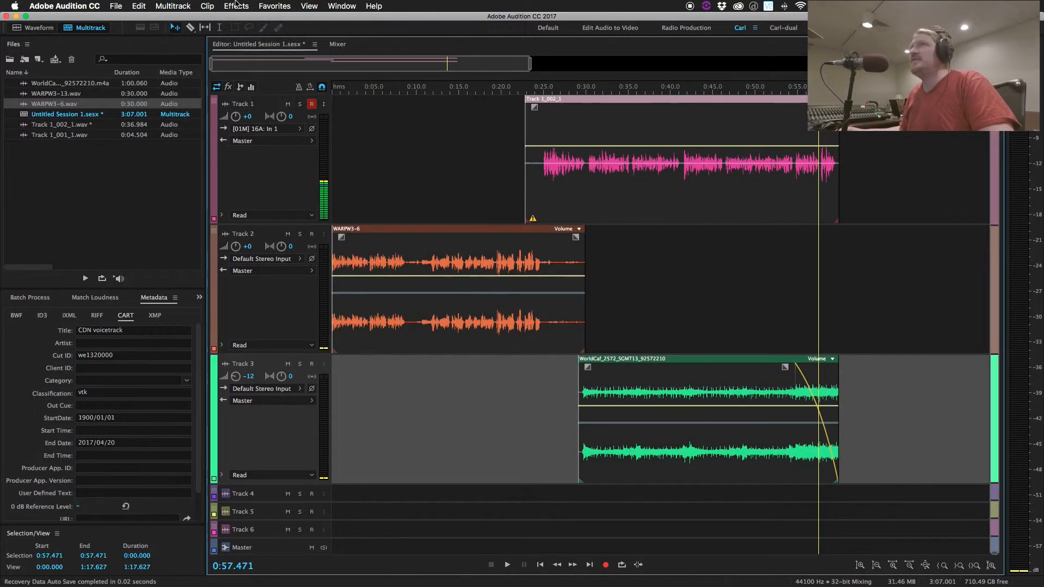
click(173, 6)
mouse_move(272, 52)
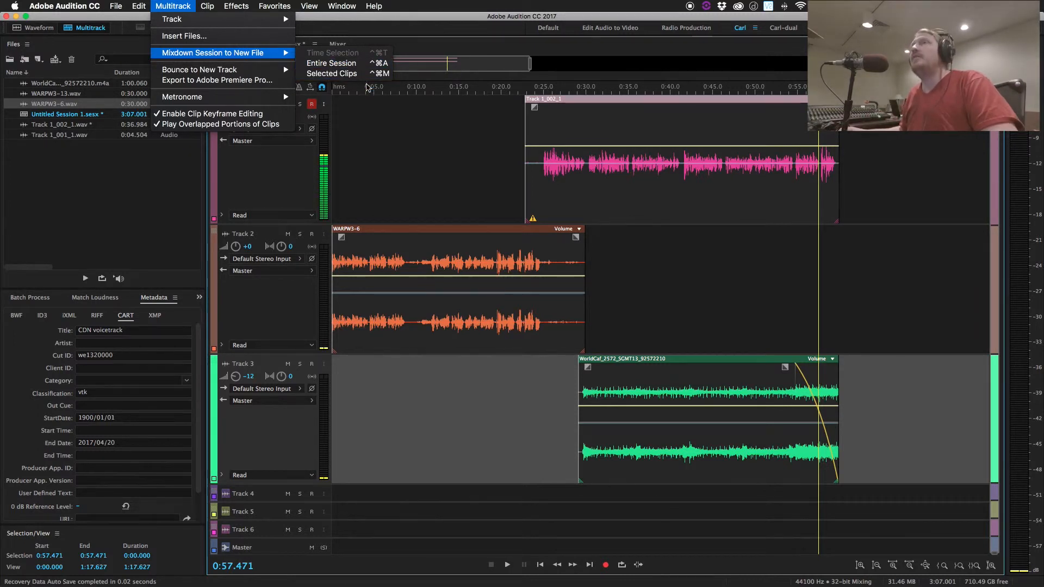
click(331, 64)
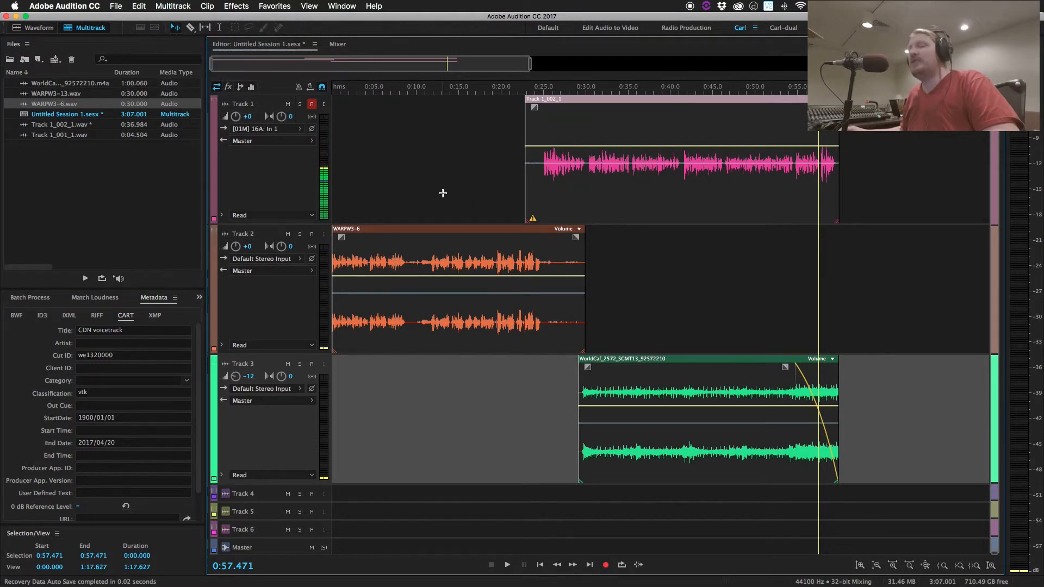
- Deselect the clips, mix the entire session down to a new file, and return to the multitrack session
click(443, 193)
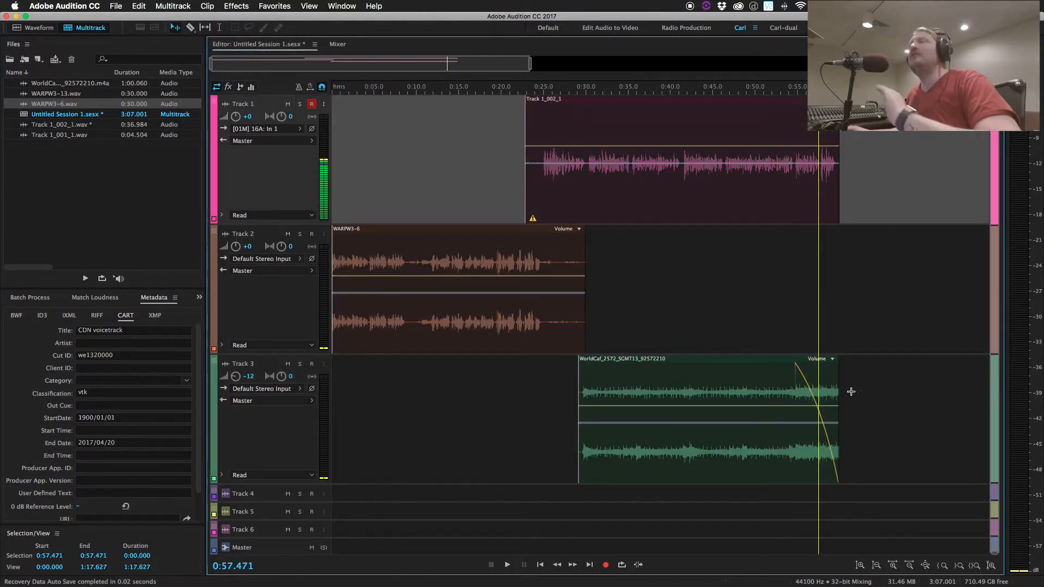
click(168, 8)
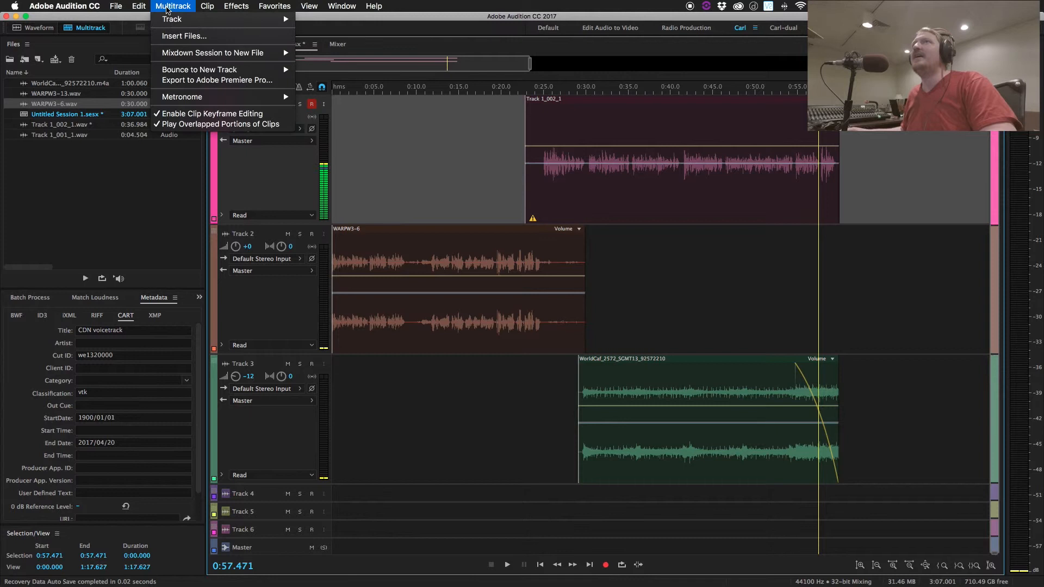
click(331, 63)
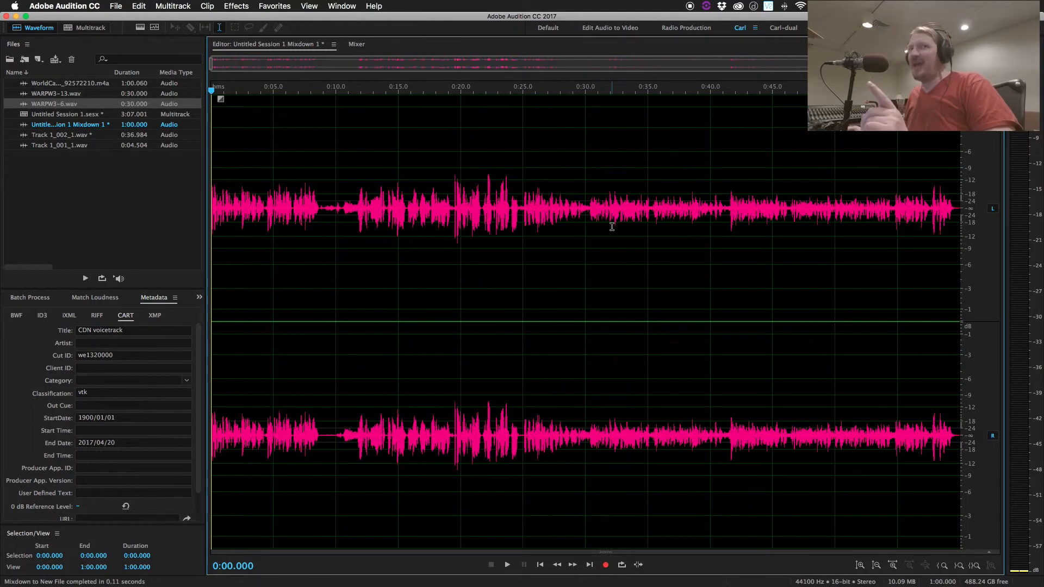
key(0)
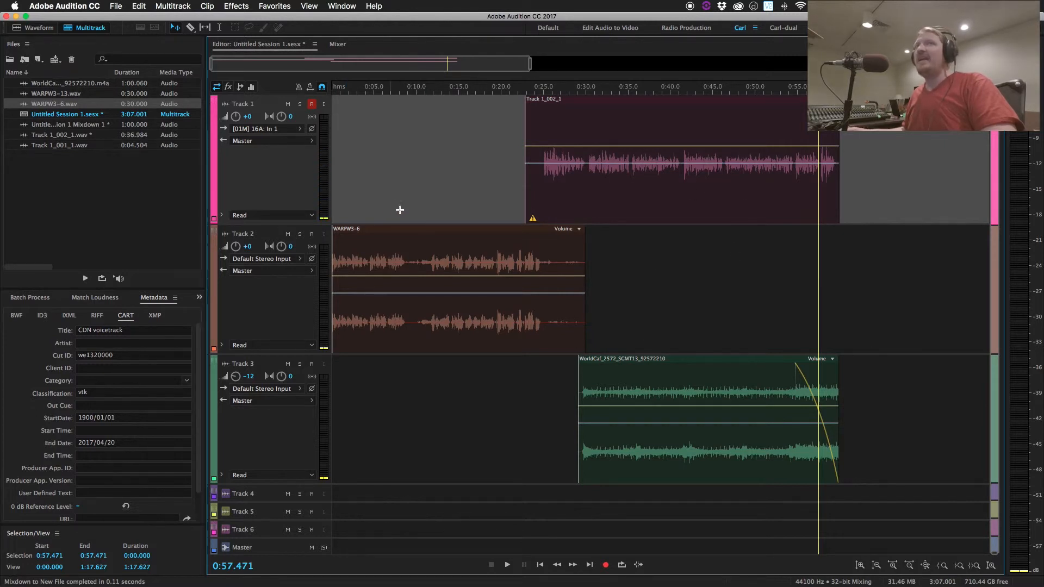
- Select the clips on Tracks 1, 2 and 3 and mix only the selected clips down to a new file
scroll(660, 325, right, 15)
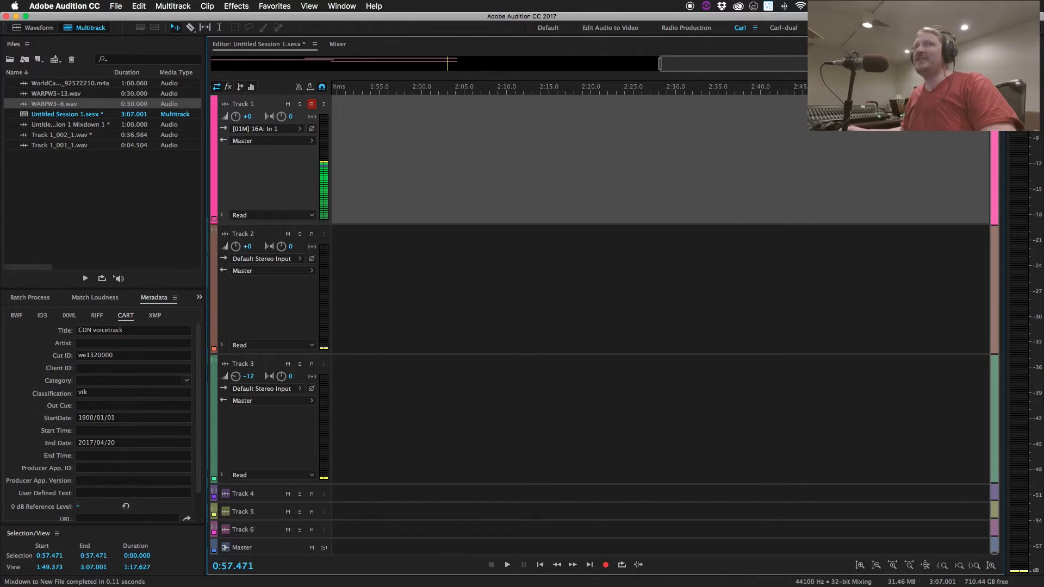
scroll(847, 395, left, 3)
scroll(847, 394, left, 20)
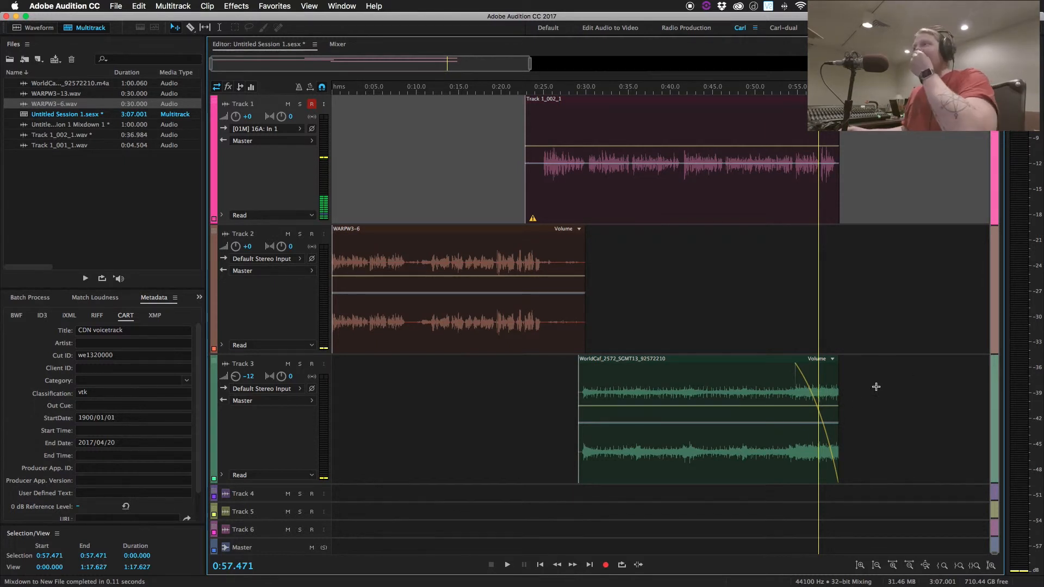
drag(884, 413, 516, 155)
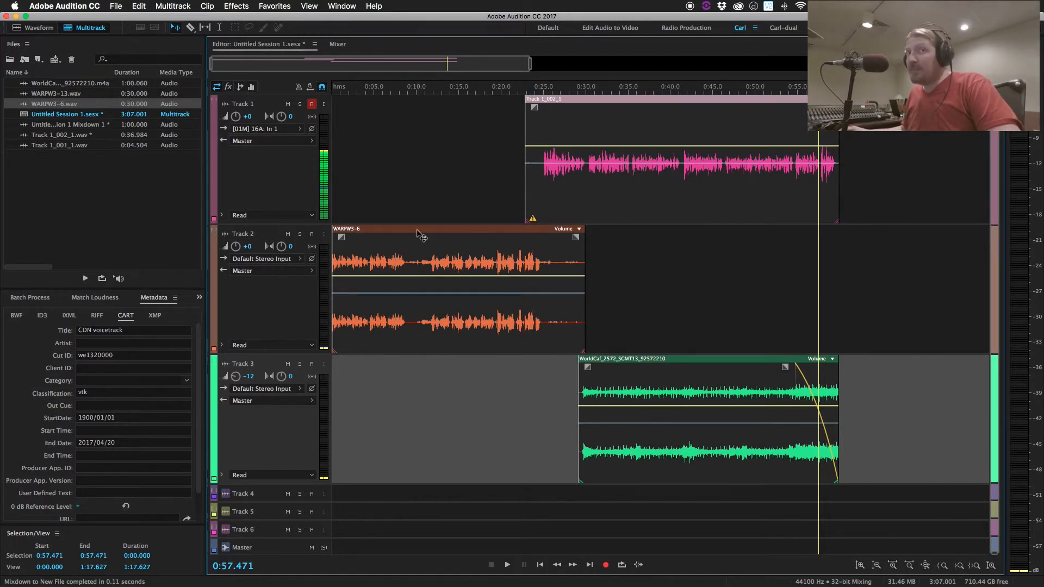
click(189, 4)
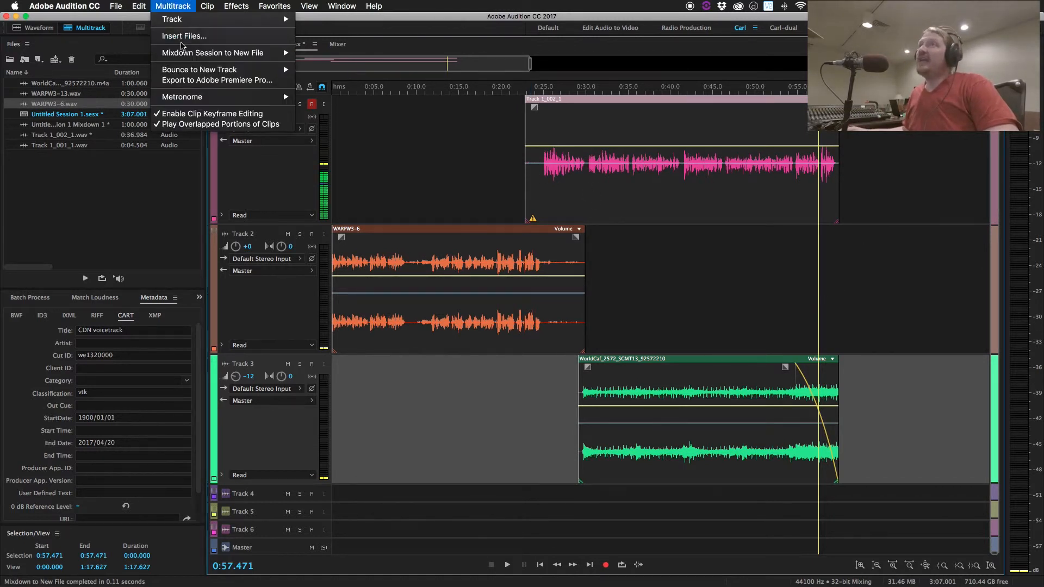
mouse_move(182, 54)
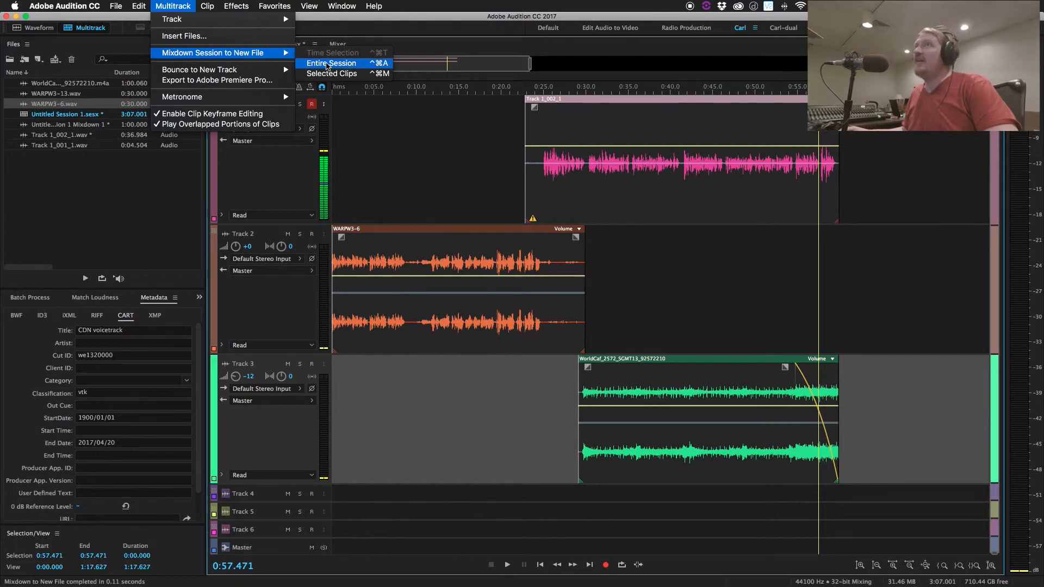
click(326, 76)
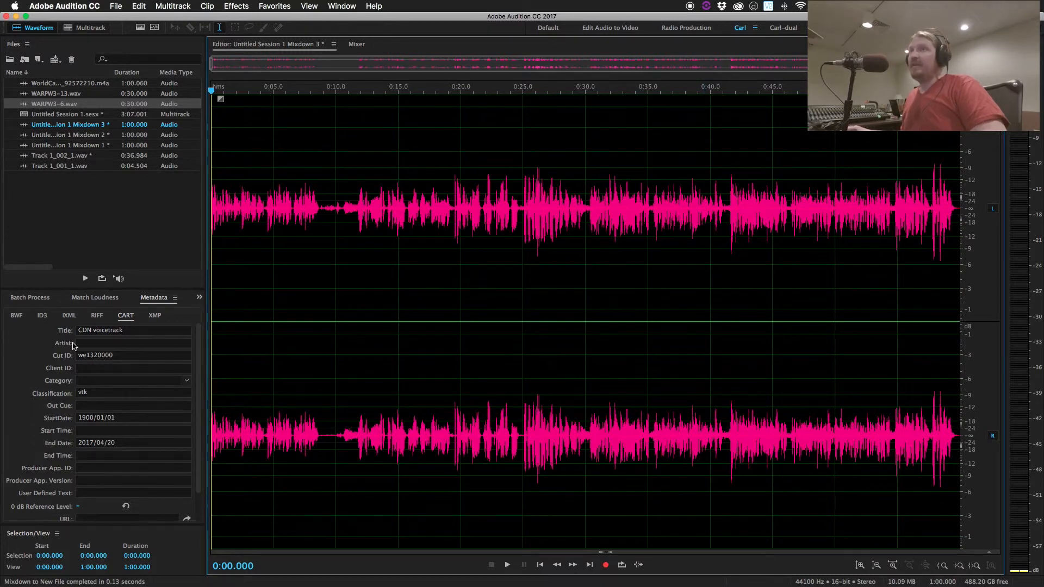
- Set the cut ID in the new mixdown's CART metadata to we132000
click(119, 357)
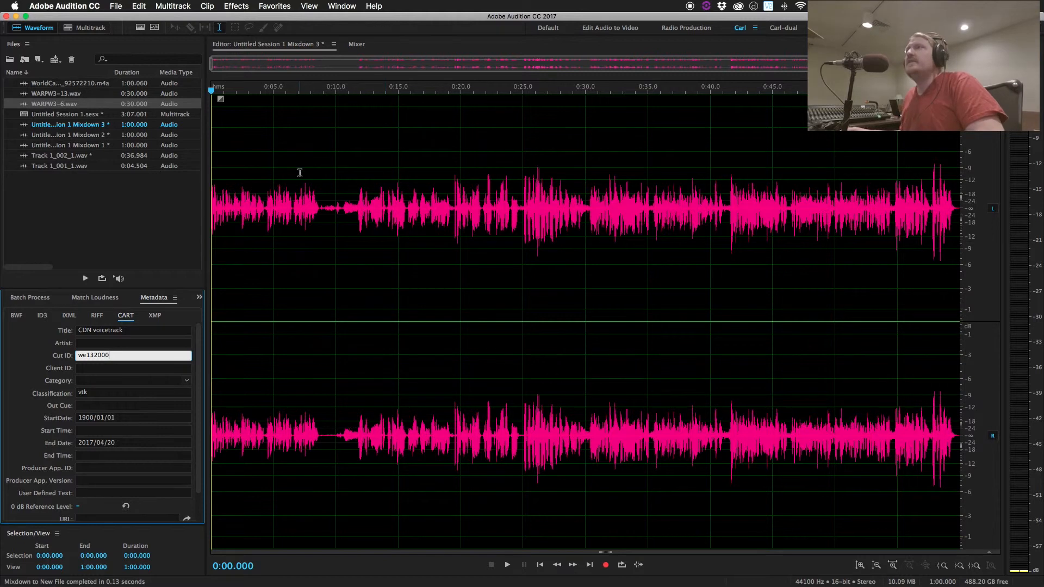
click(344, 180)
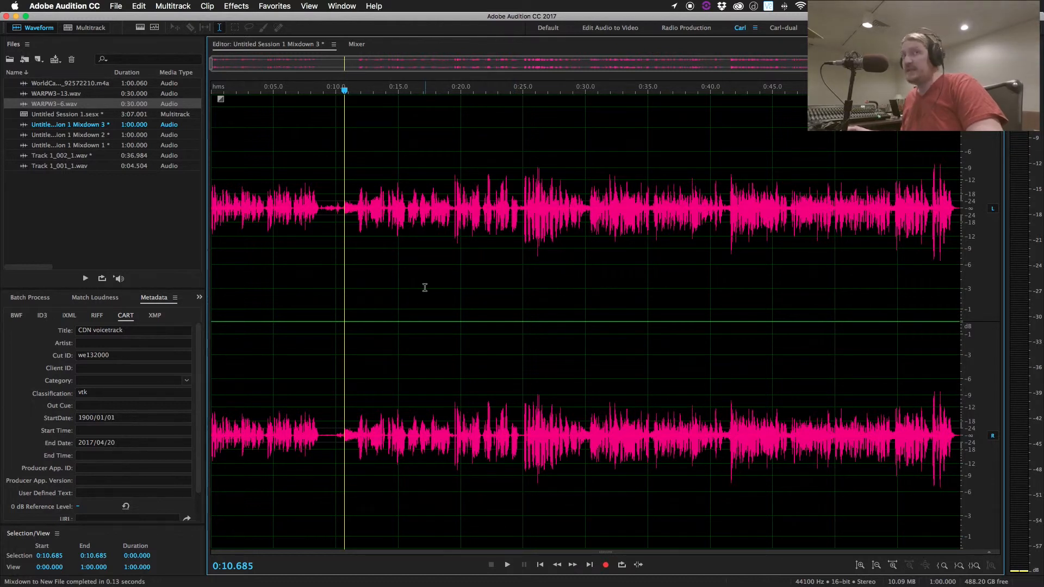
click(624, 207)
right_click(618, 211)
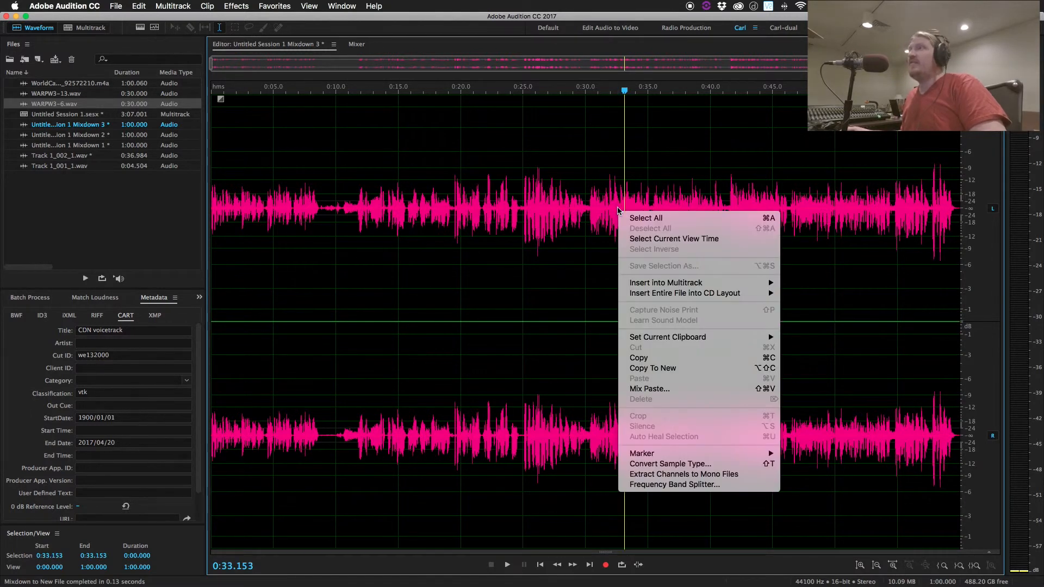
click(591, 211)
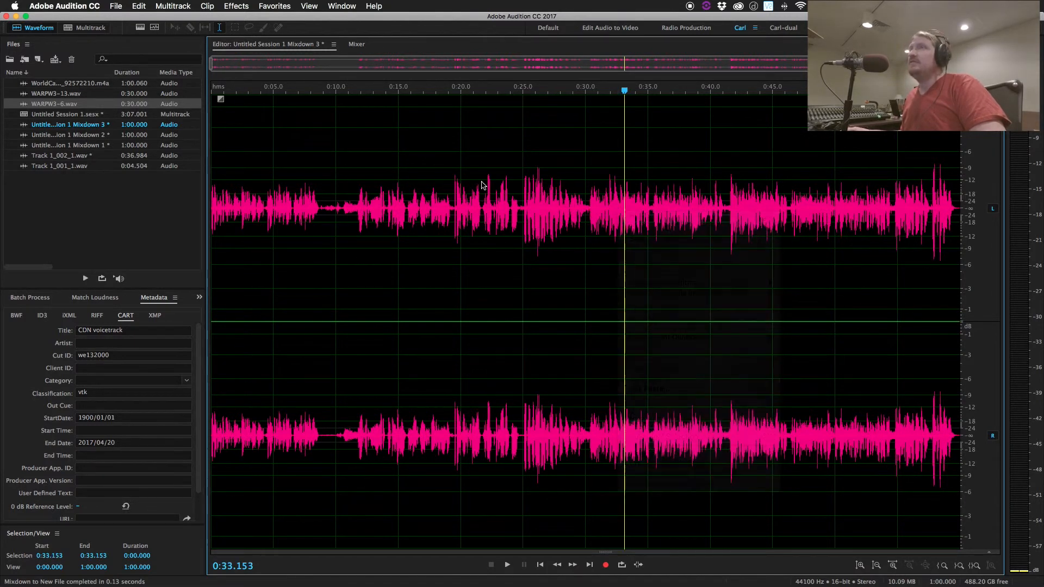
- Save the mixdown as we132000.wav on the Desktop in Wave PCM format, with markers and metadata included
click(113, 6)
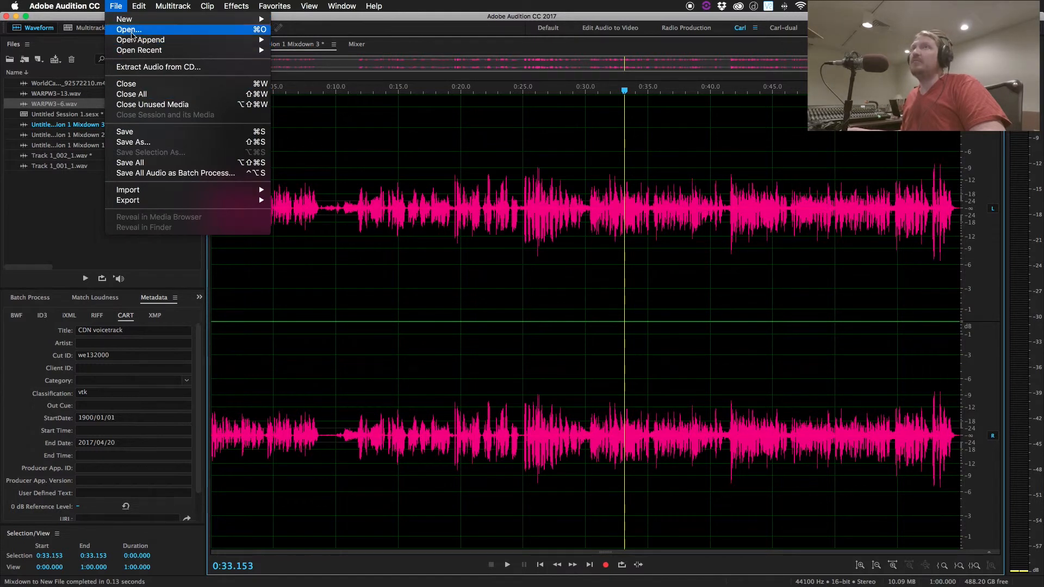
click(141, 142)
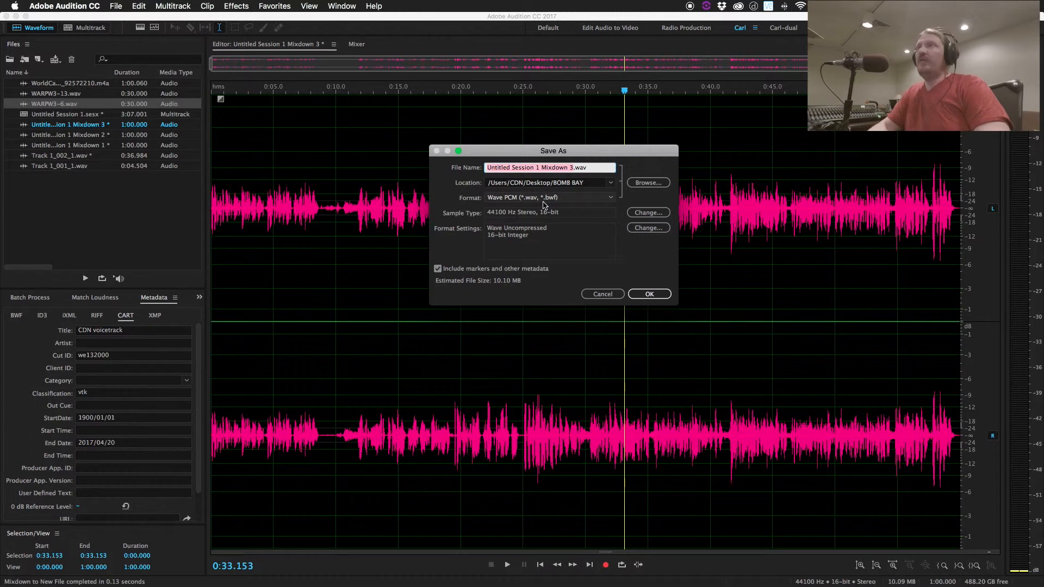
text(we)
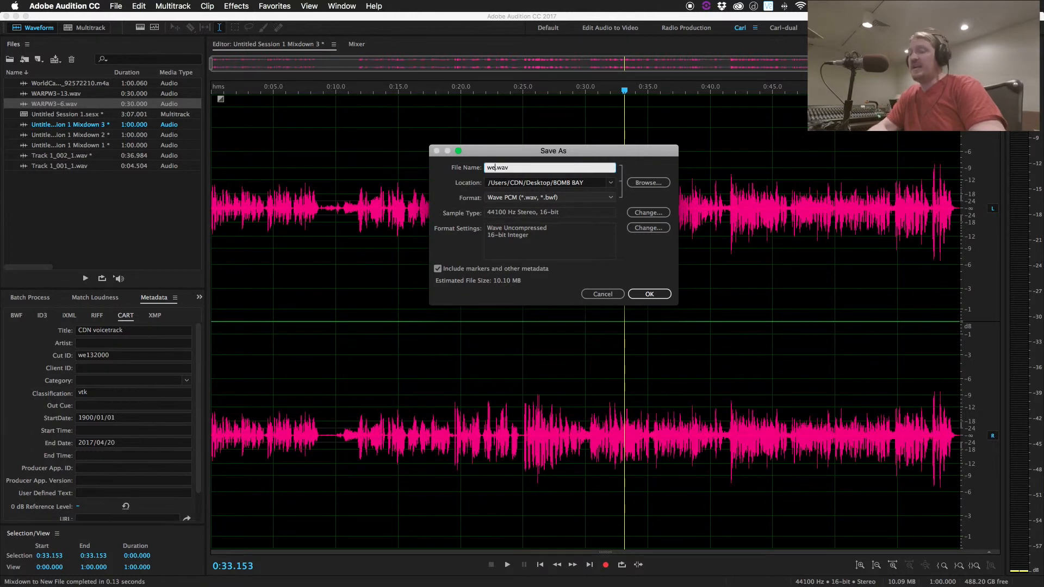
text(132000)
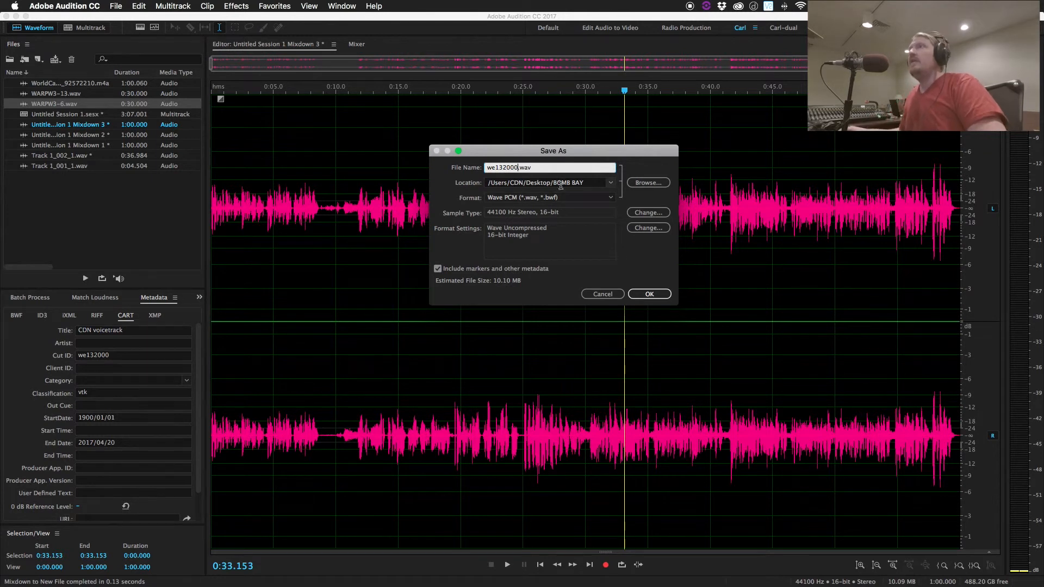
click(612, 187)
click(587, 286)
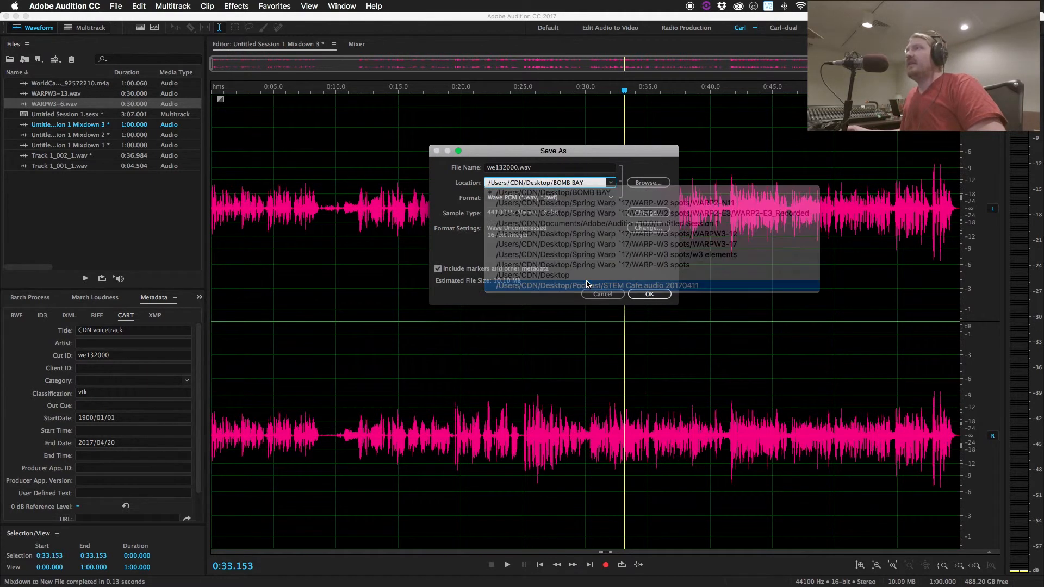
click(610, 187)
click(565, 276)
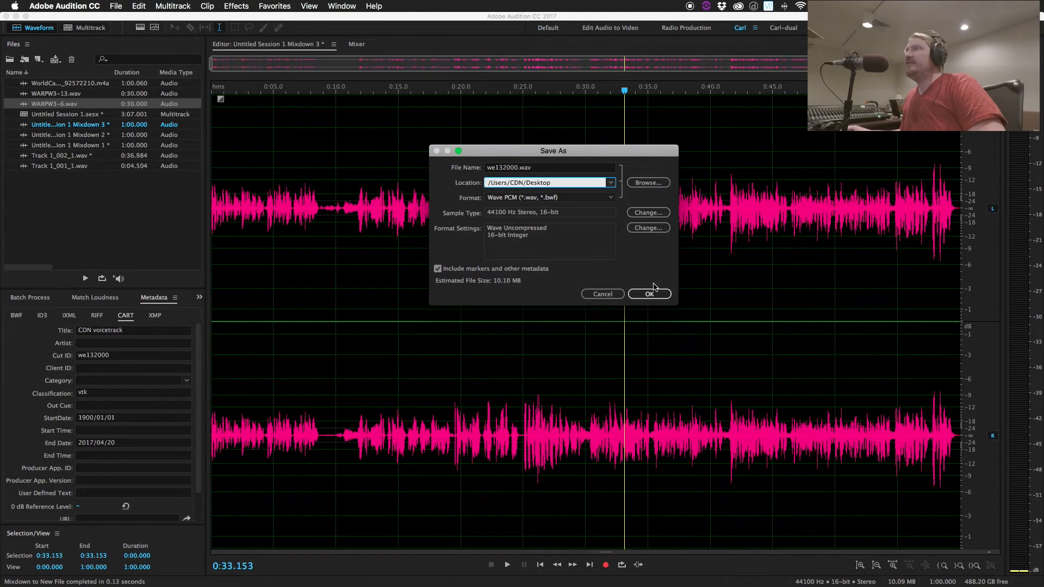
click(651, 294)
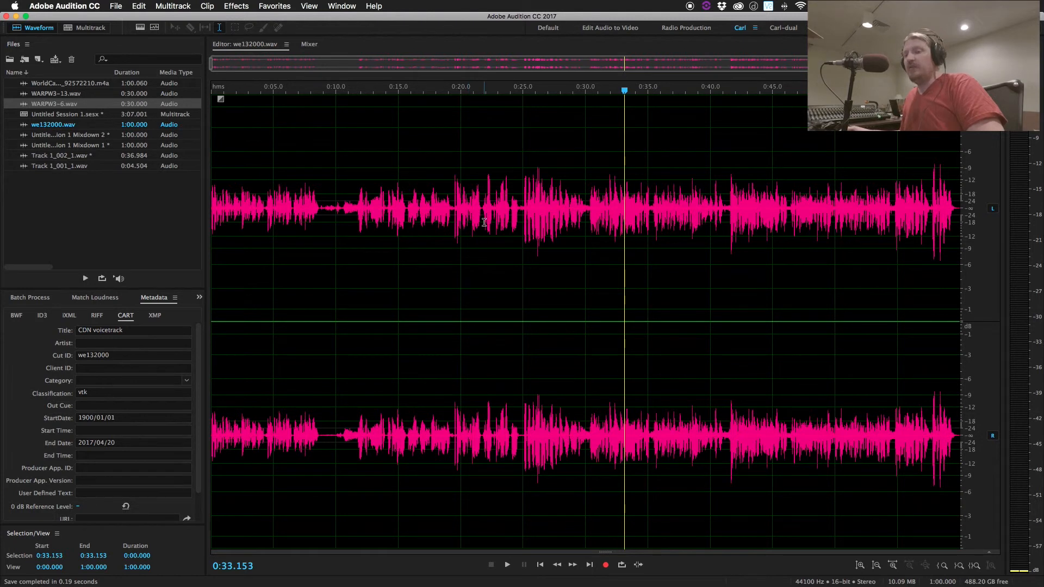
- Switch back and forth between the multitrack session and the waveform of the saved mixdown
key(0)
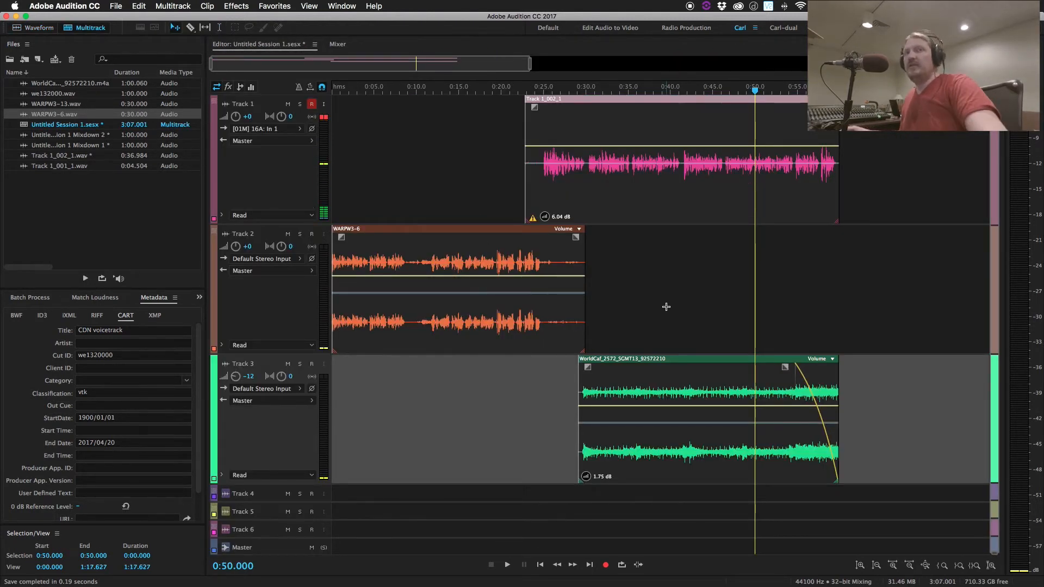
key(9)
key(0)
key(9)
key(0)
key(9)
key(0)
key(9)
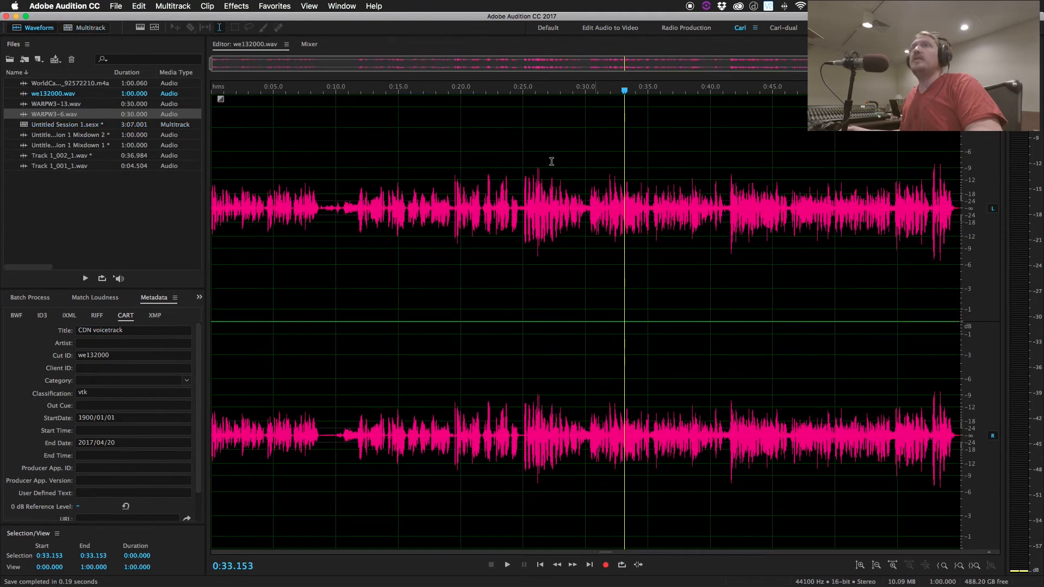
- Delete all clips from the multitrack session and set its CART cut ID to we132900
click(82, 28)
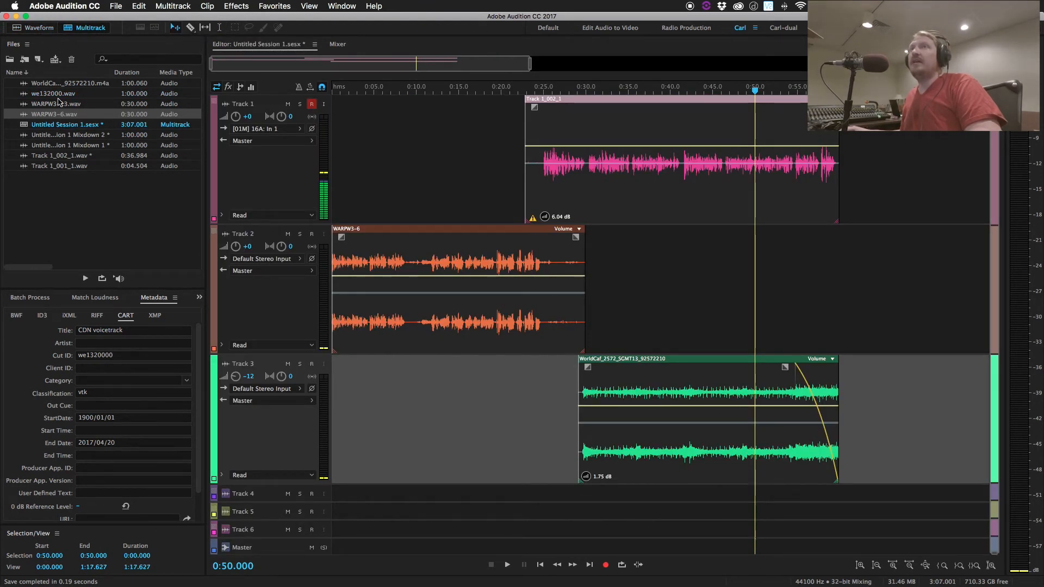
click(67, 126)
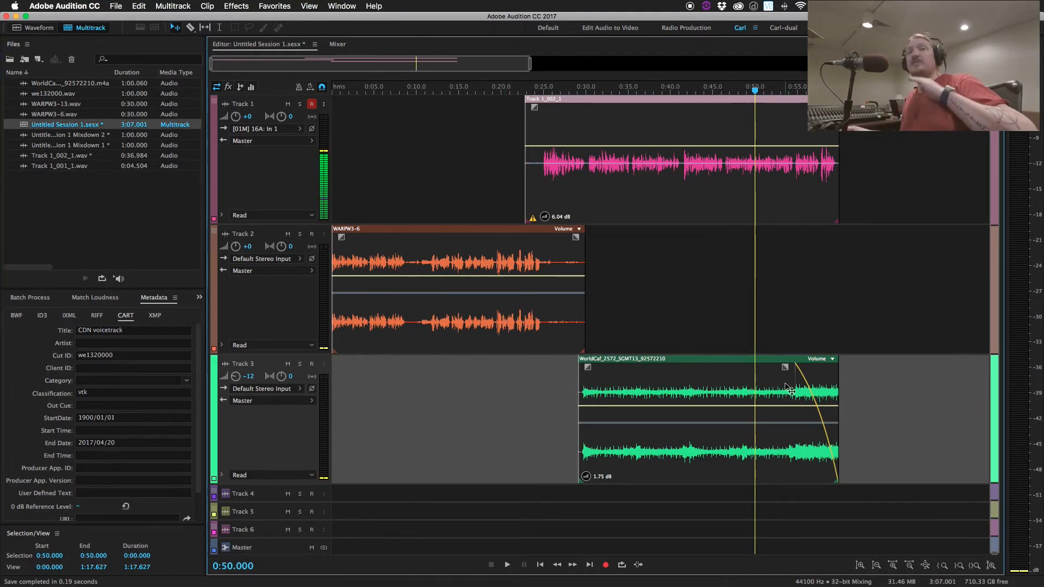
drag(914, 419, 505, 148)
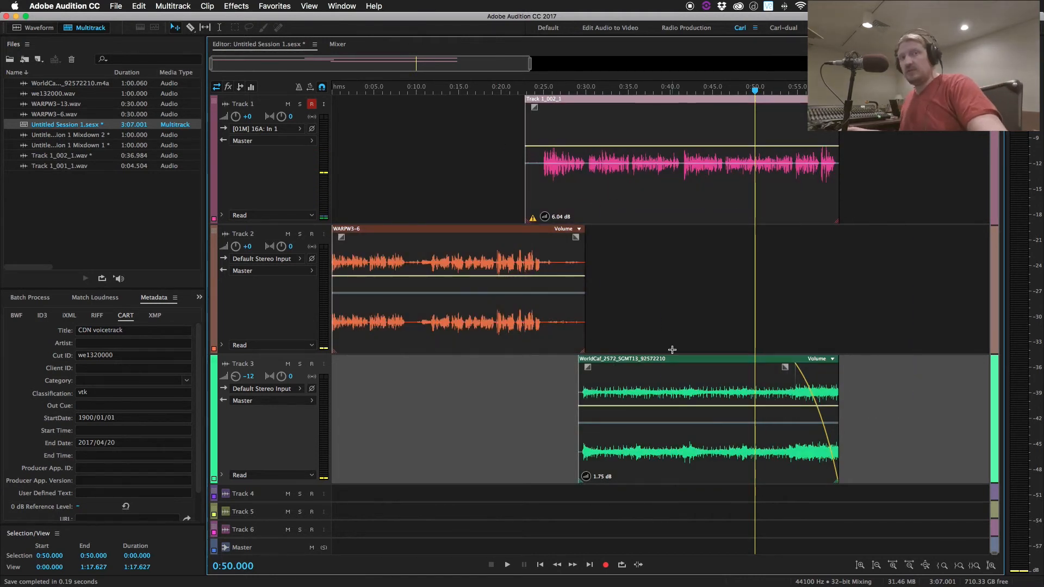
key(Delete)
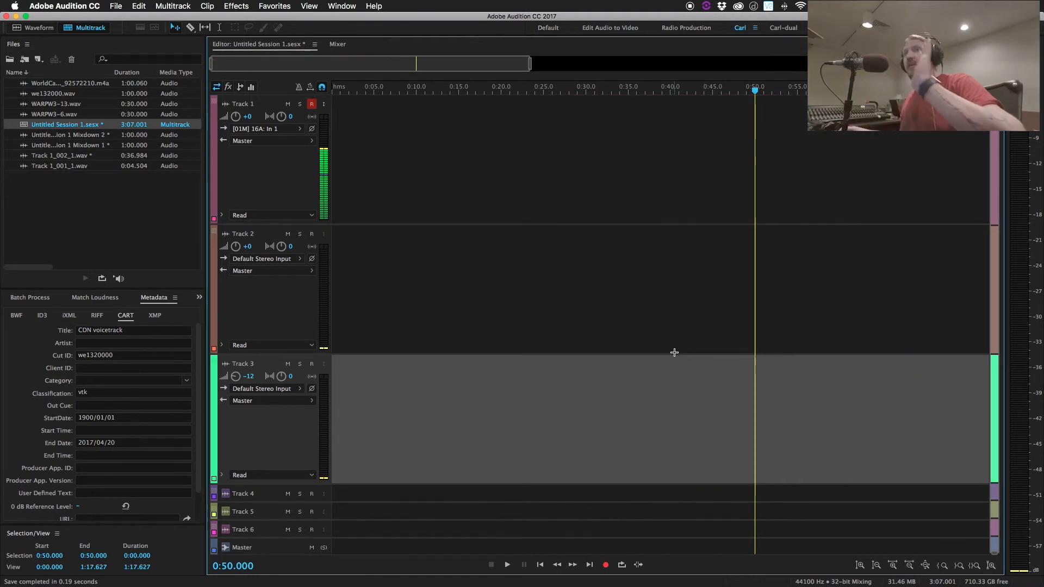
click(99, 358)
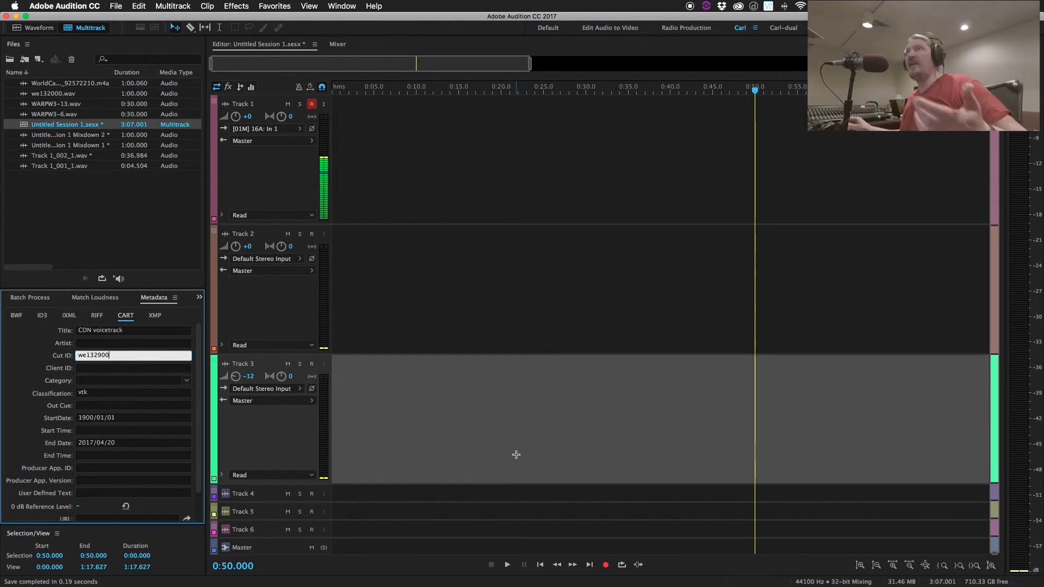
- Place the WARPW3-13.wav spot at the very start of Track 2
drag(54, 104, 347, 335)
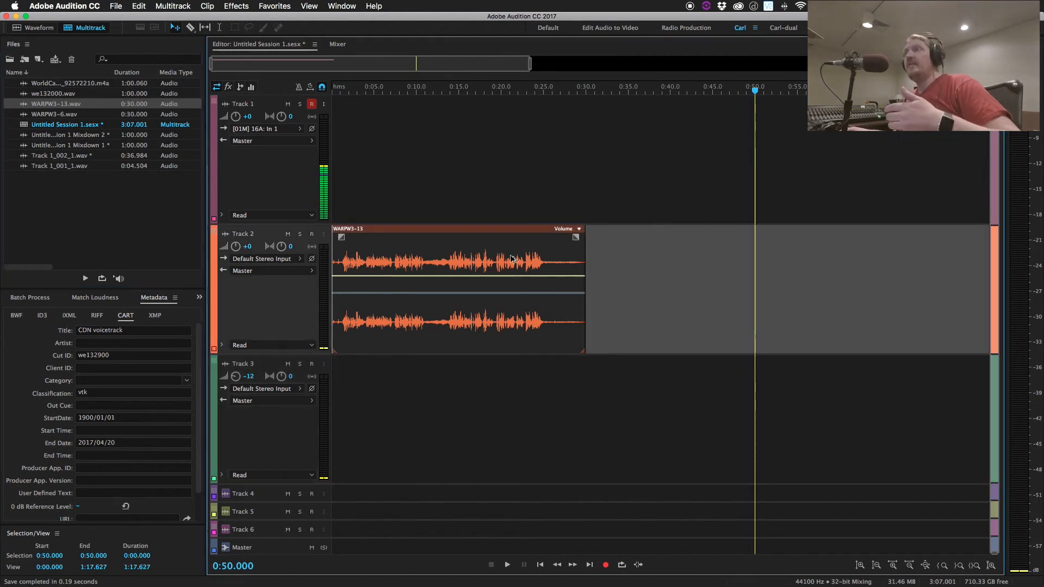
drag(511, 259, 495, 261)
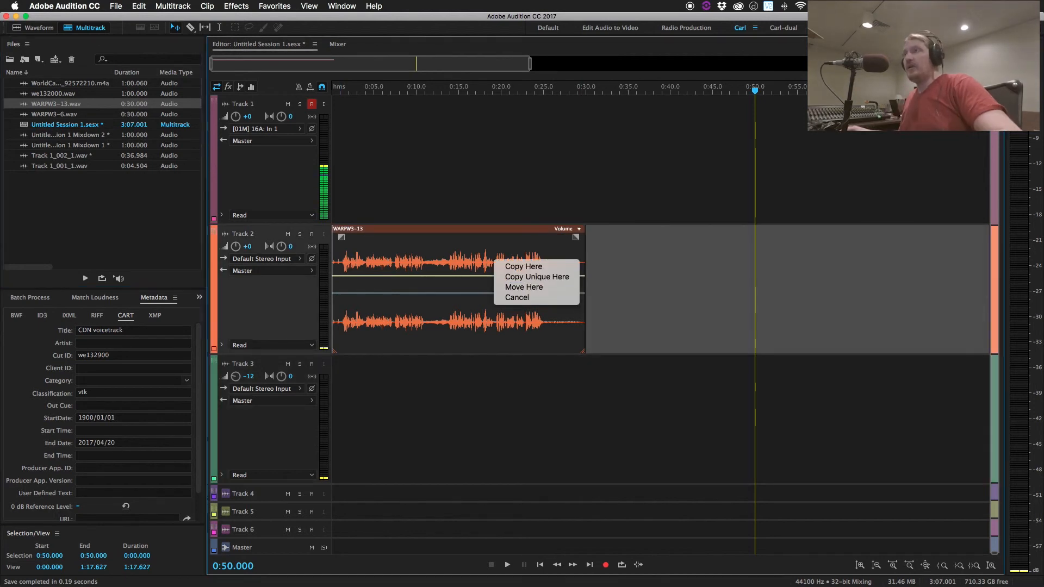
click(524, 287)
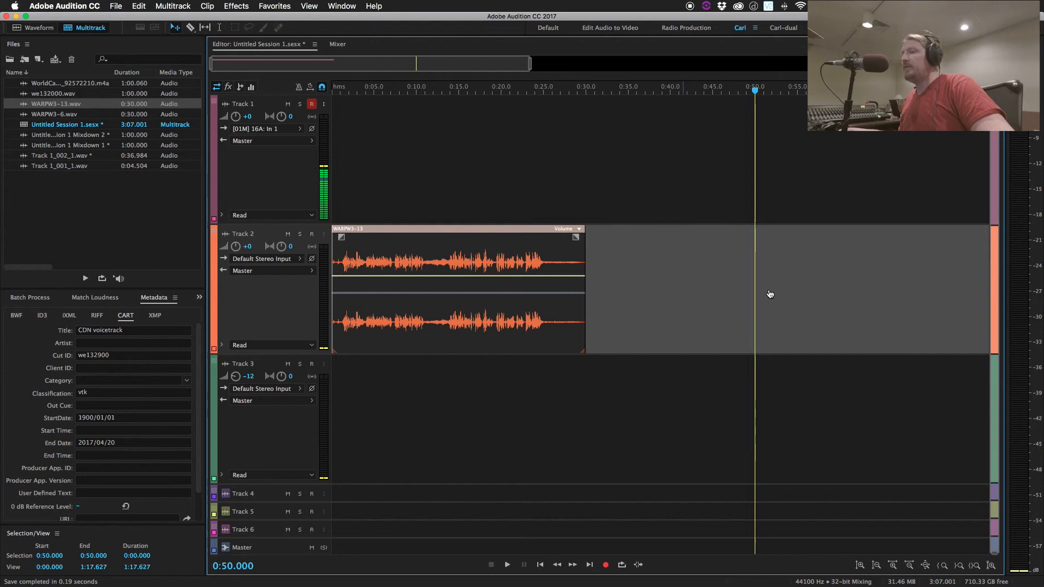
- Add WorldCaf_2563_SGMT11_92433174.m4a from Finder's AAA Music folder to Track 3 near 0:30, and trim it at 1:00 with a fade-out
key(super+Tab)
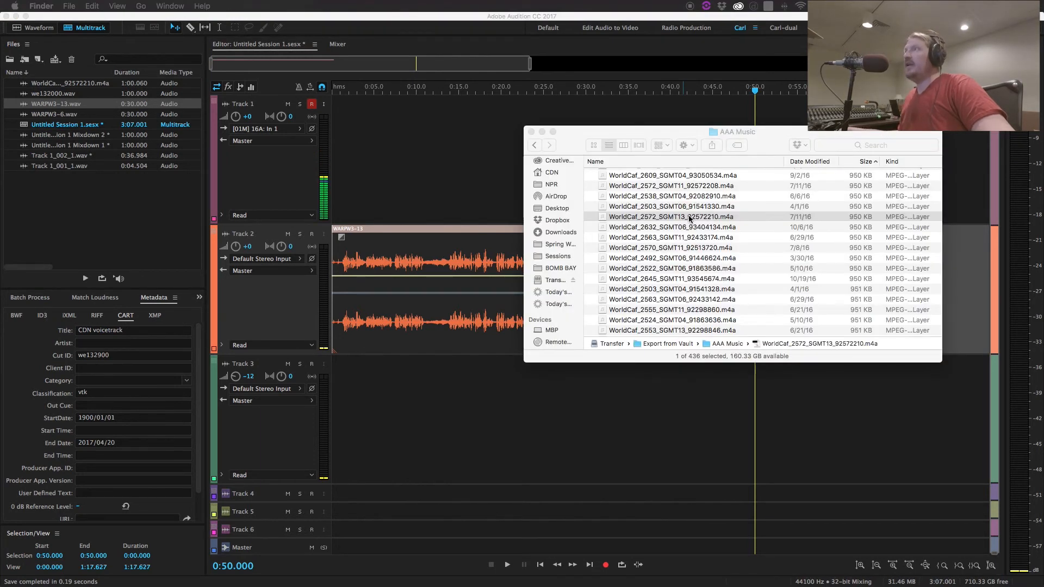
click(701, 228)
drag(701, 237, 707, 379)
click(704, 426)
scroll(704, 375, down, 1)
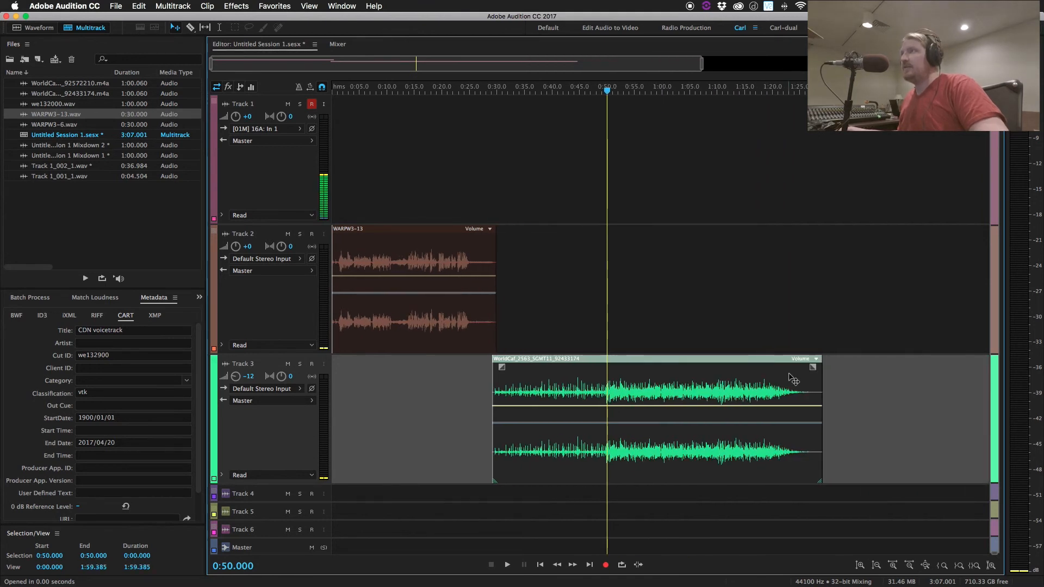
drag(821, 387, 633, 367)
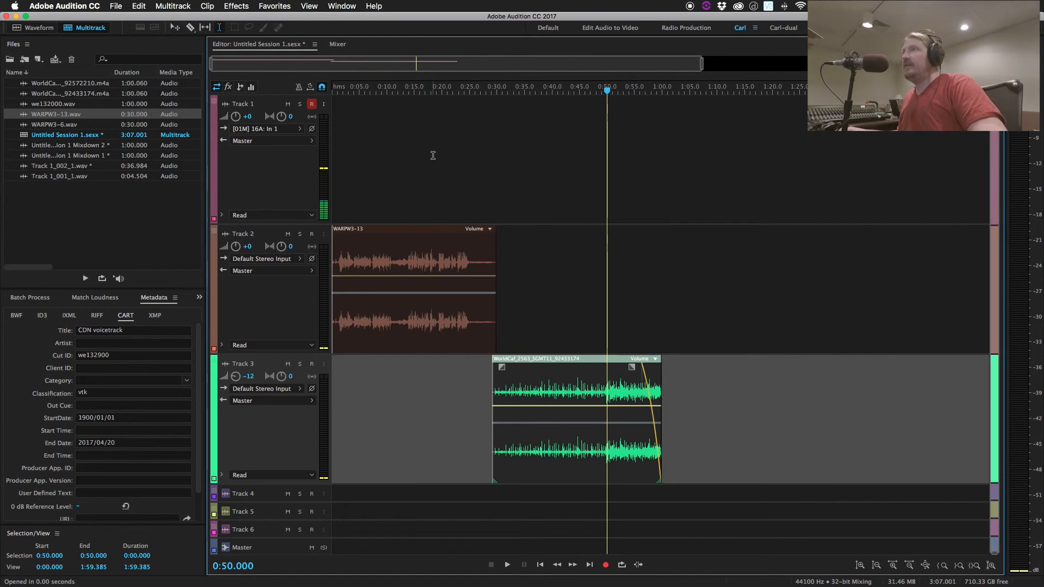
- Record a voice take on Track 1 from about 0:22.3 and match the clips' loudness to ITU-R BS.1770-3 at -23 LUFS
click(454, 163)
key(shift+space)
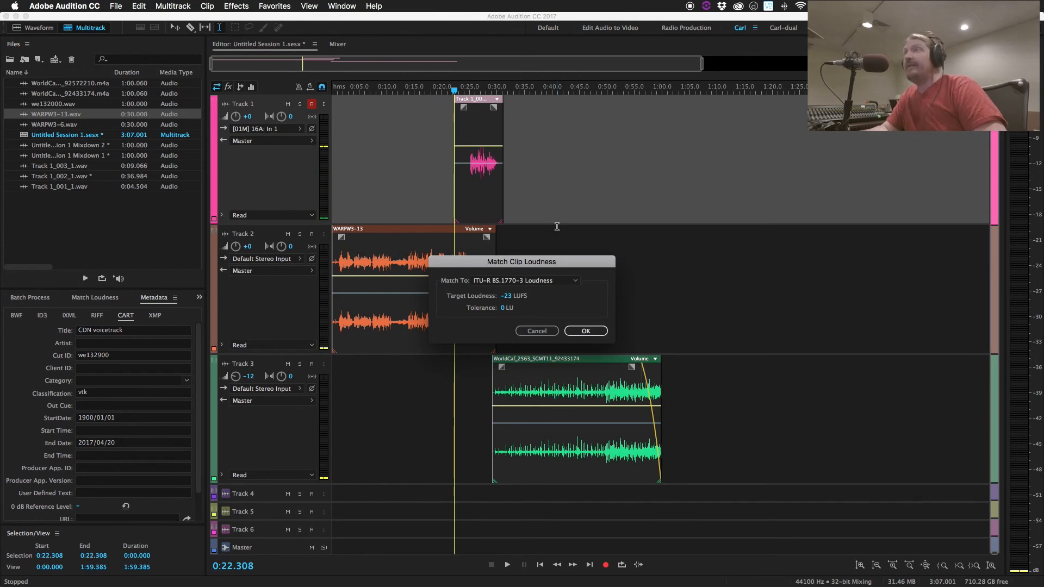
key(Return)
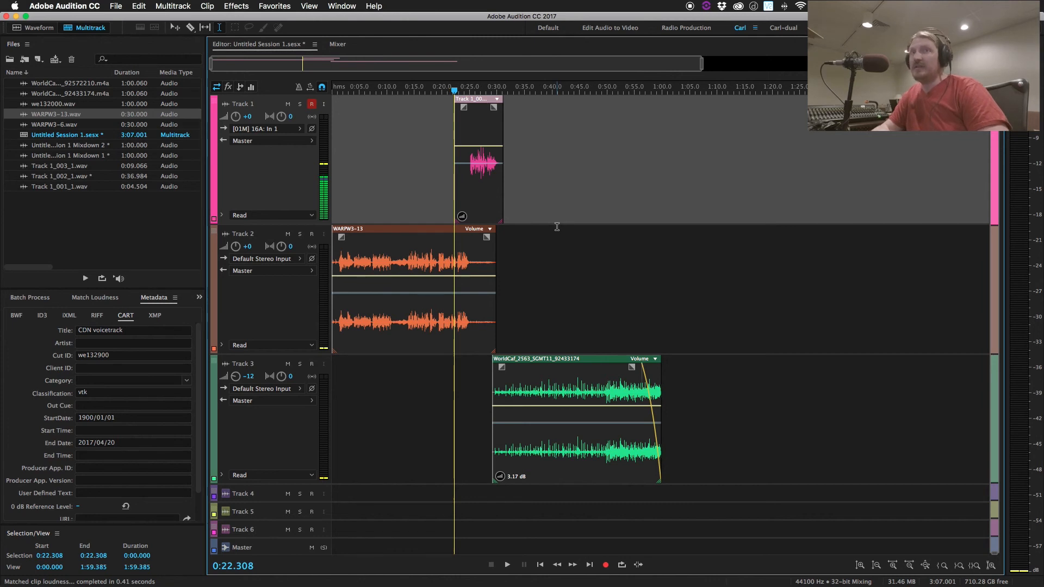
- Mix the session down to a new file and open its Save As settings without saving
key(super+shift+m)
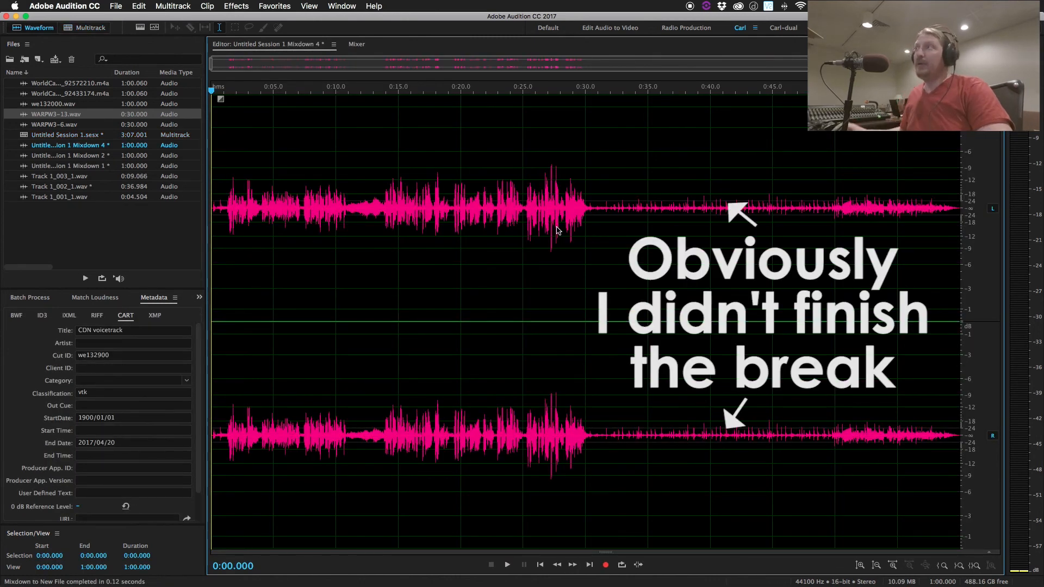
click(540, 231)
key(super+shift+s)
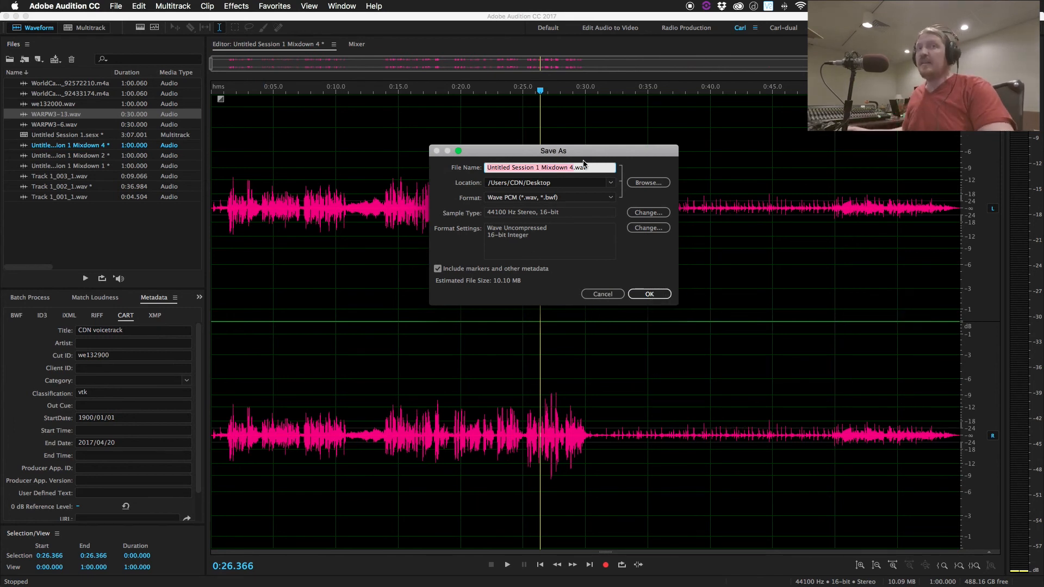
click(608, 293)
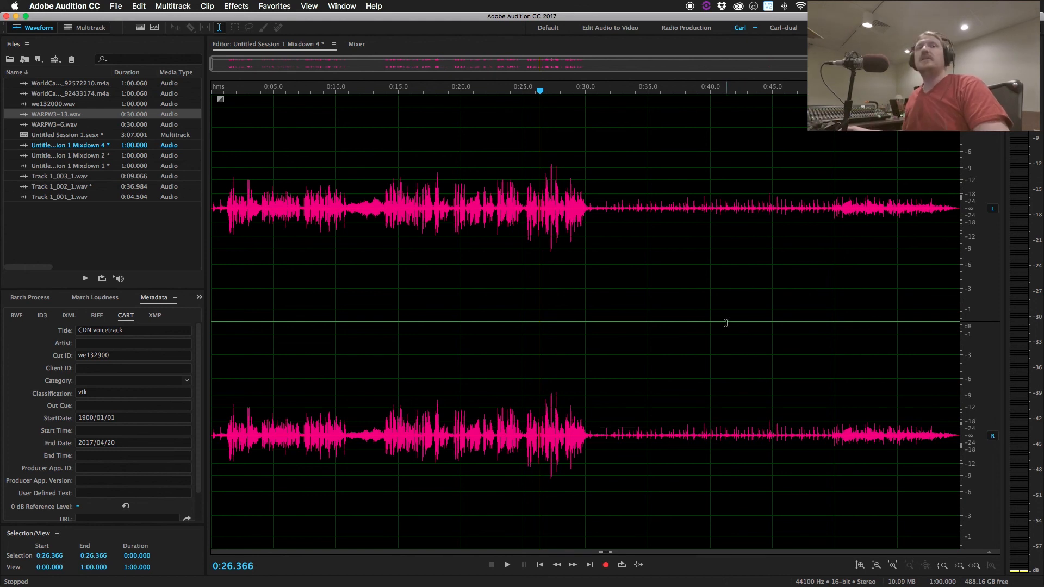
click(746, 249)
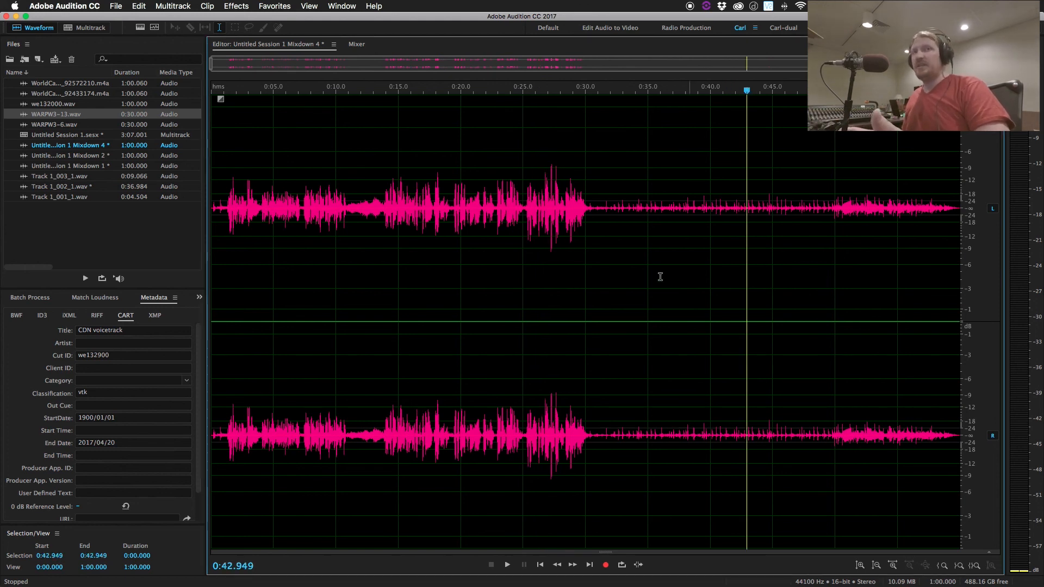